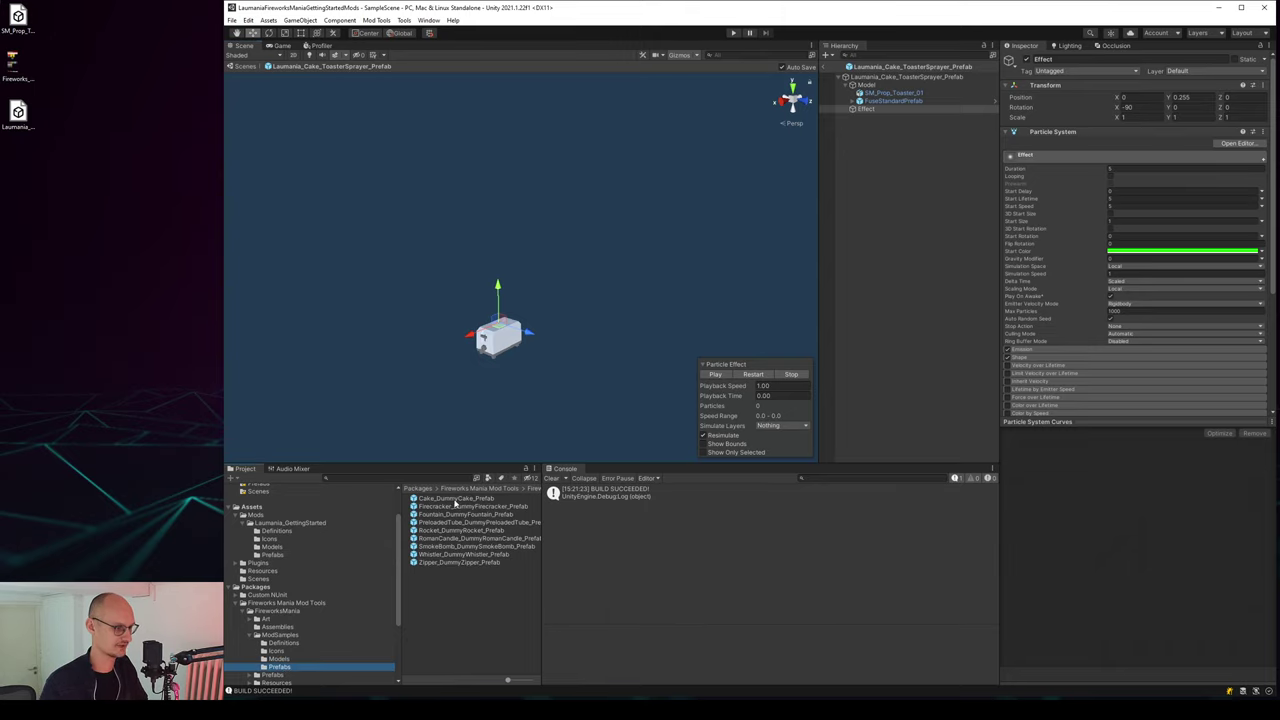
Add Cake_DummyCake_Prefab to the toaster prefab and copy its Effect particle system onto the toaster prefab's root.
left_click_drag(450, 500, 900, 190)
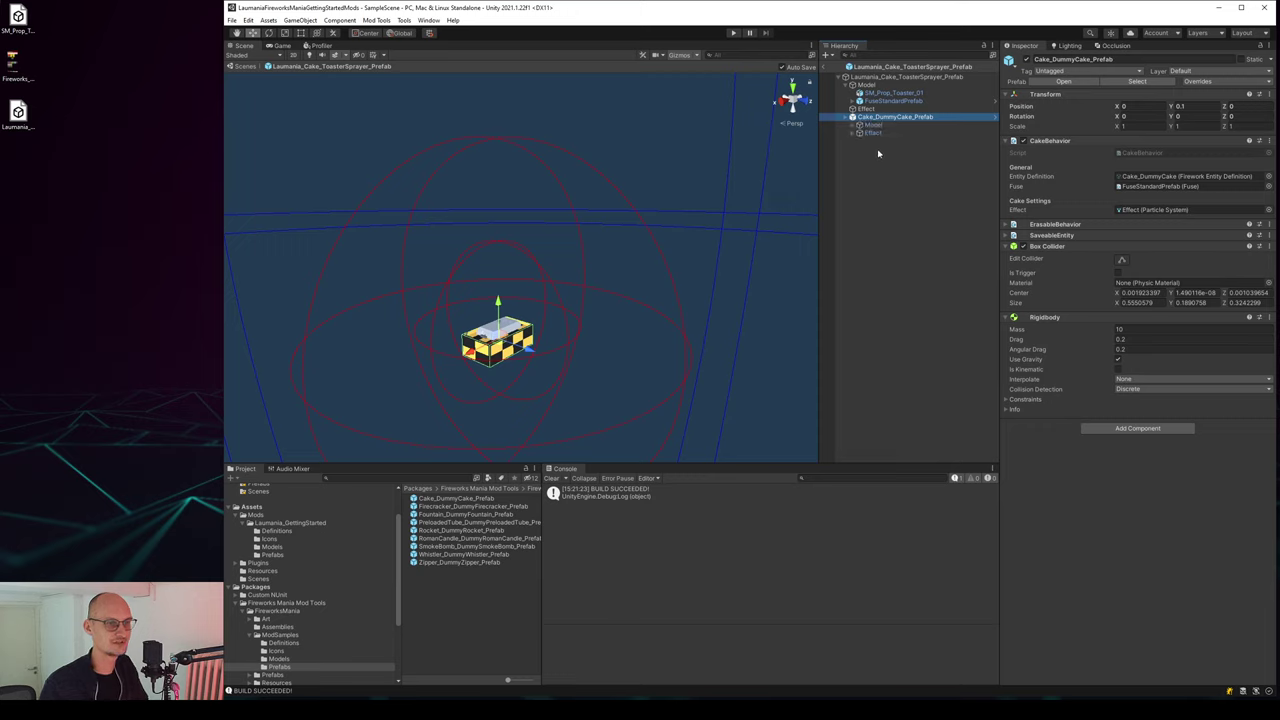
left_click(872, 133)
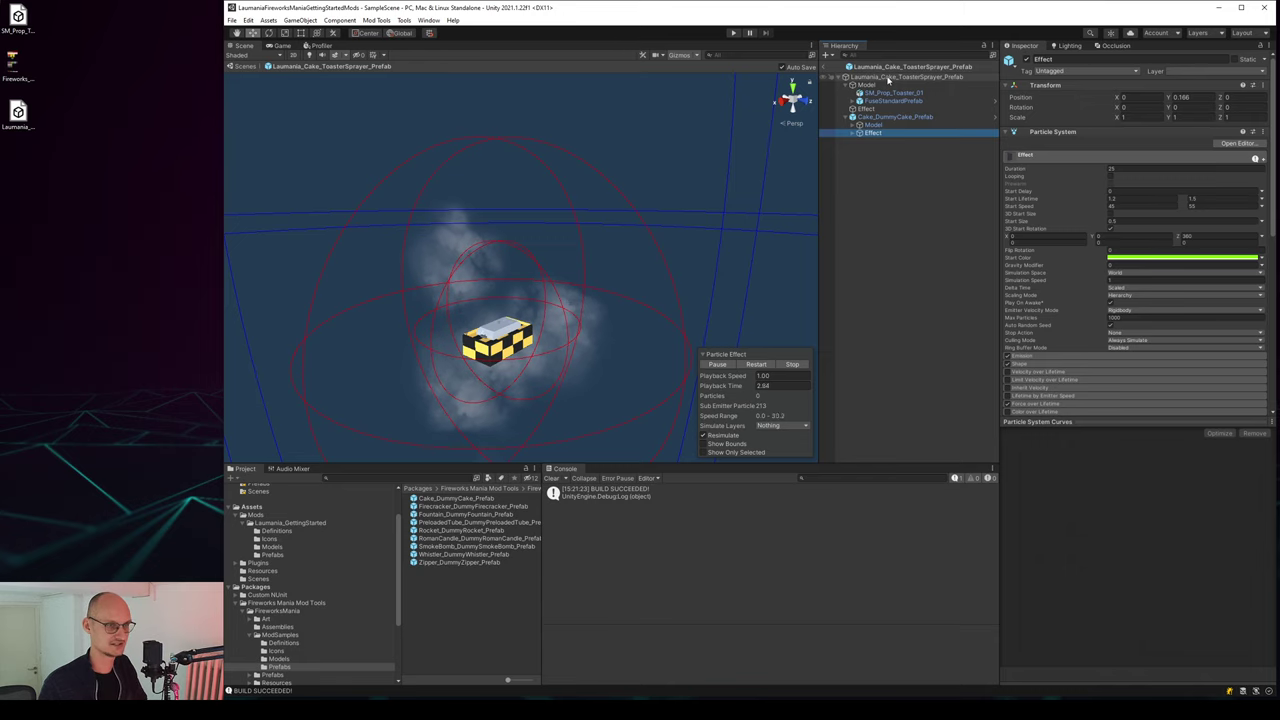
left_click(872, 125)
left_click(874, 133)
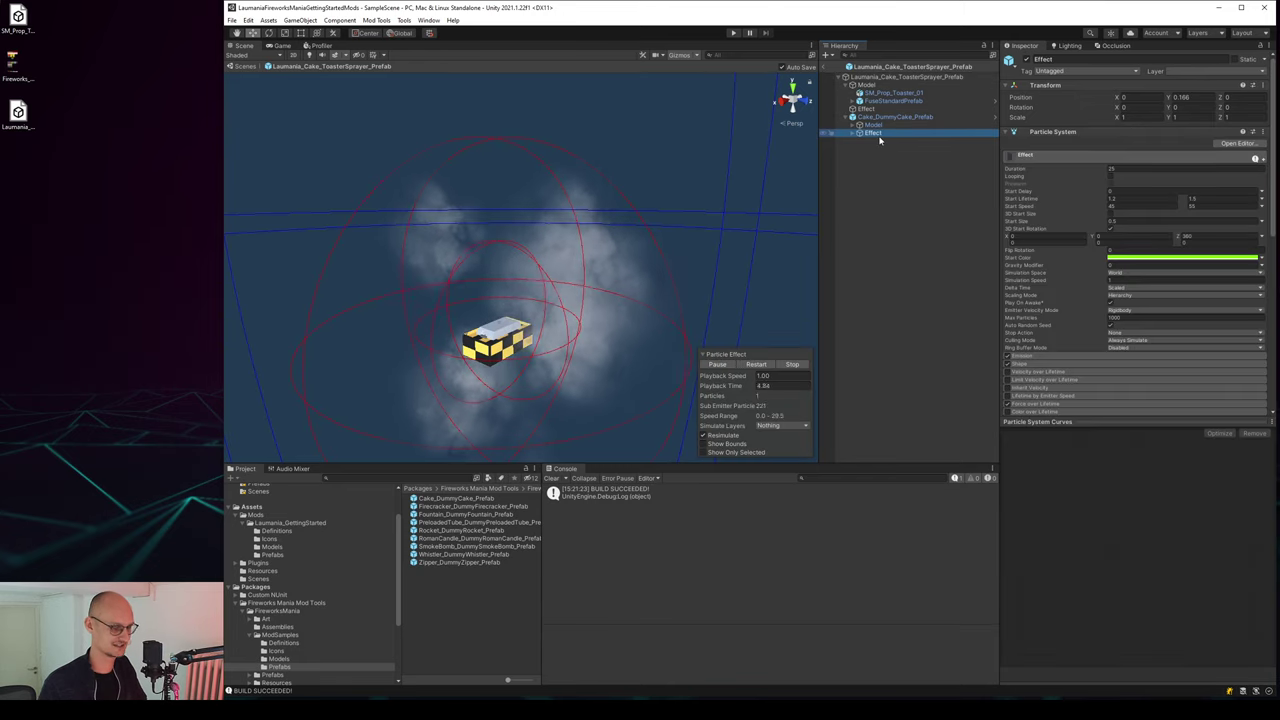
left_click(897, 78)
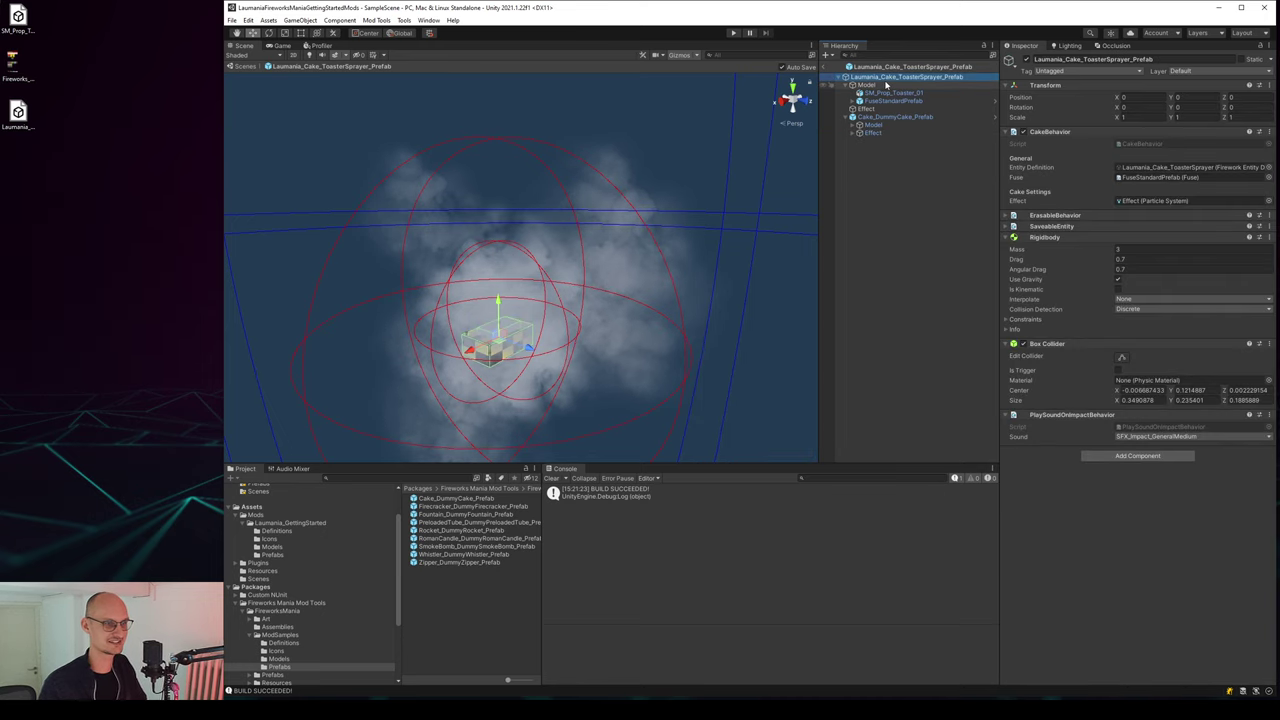
key("ctrl+v")
Delete the temporary Cake_DummyCake_Prefab and the original Effect object from the toaster prefab.
mouse_move(868, 141)
left_mouse_down()
mouse_move(868, 118)
mouse_move(886, 129)
left_mouse_up()
left_click(886, 129)
key("Delete")
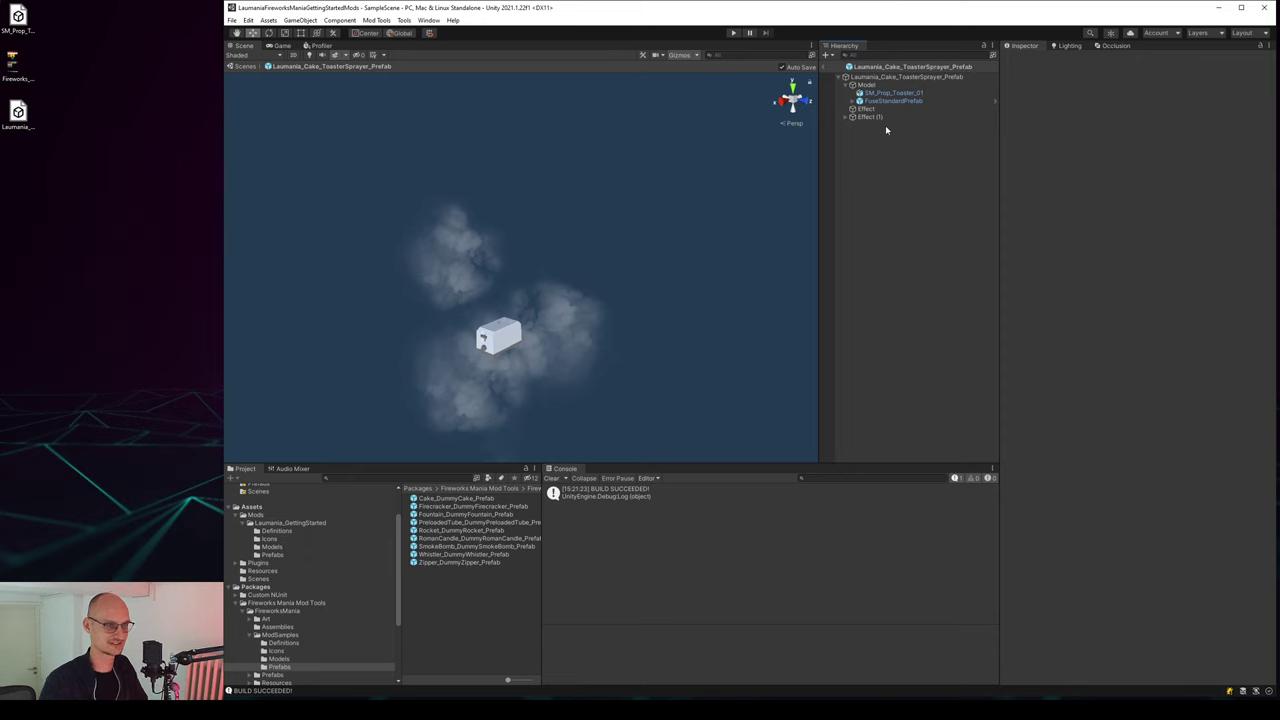
left_click(871, 112)
key("Delete")
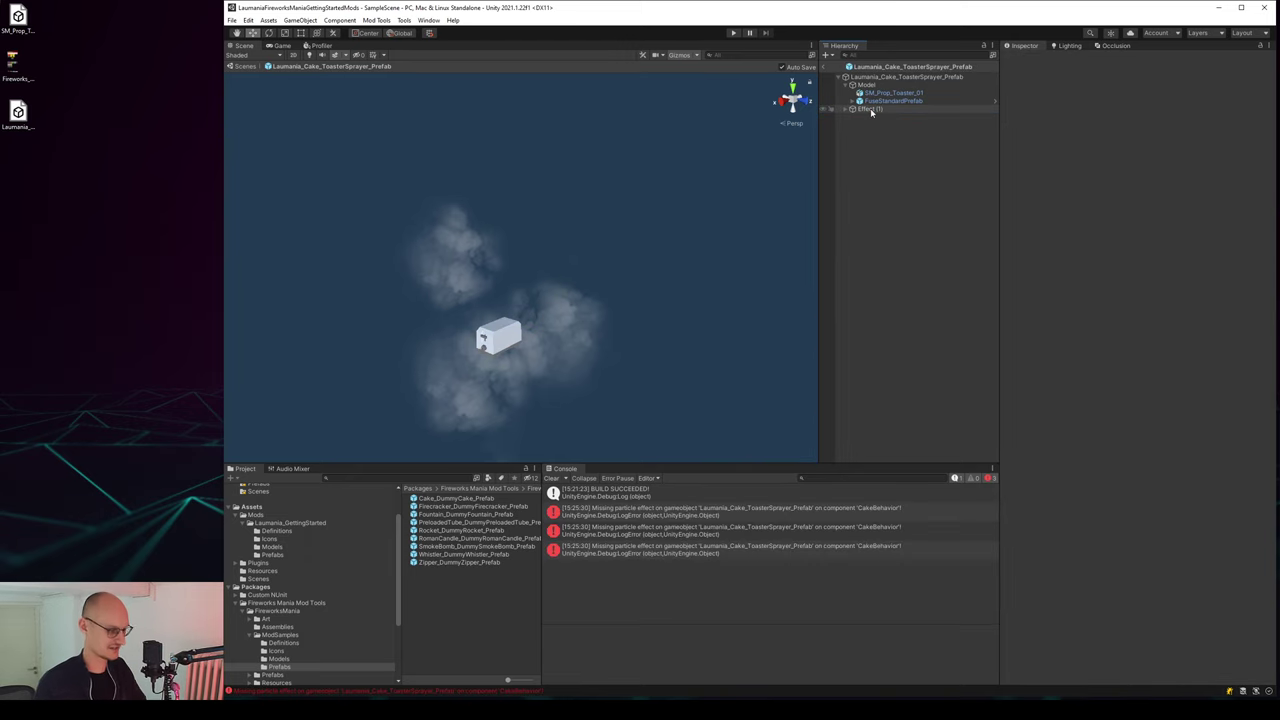
Rename the copied particle system to "Effect" and assign it as the Effect in the root's CakeBehavior settings.
left_click(871, 110)
left_click(860, 126)
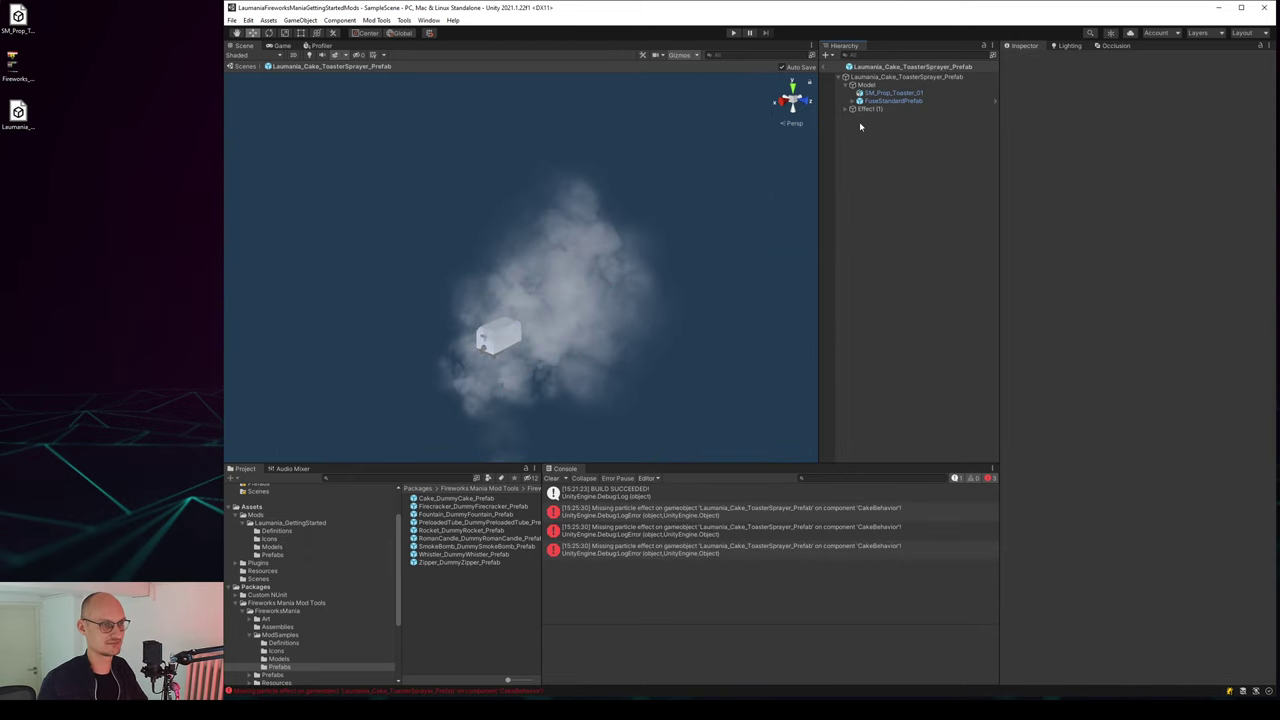
left_click(874, 109)
key("F2")
type("Effect")
key("Return")
left_click(885, 78)
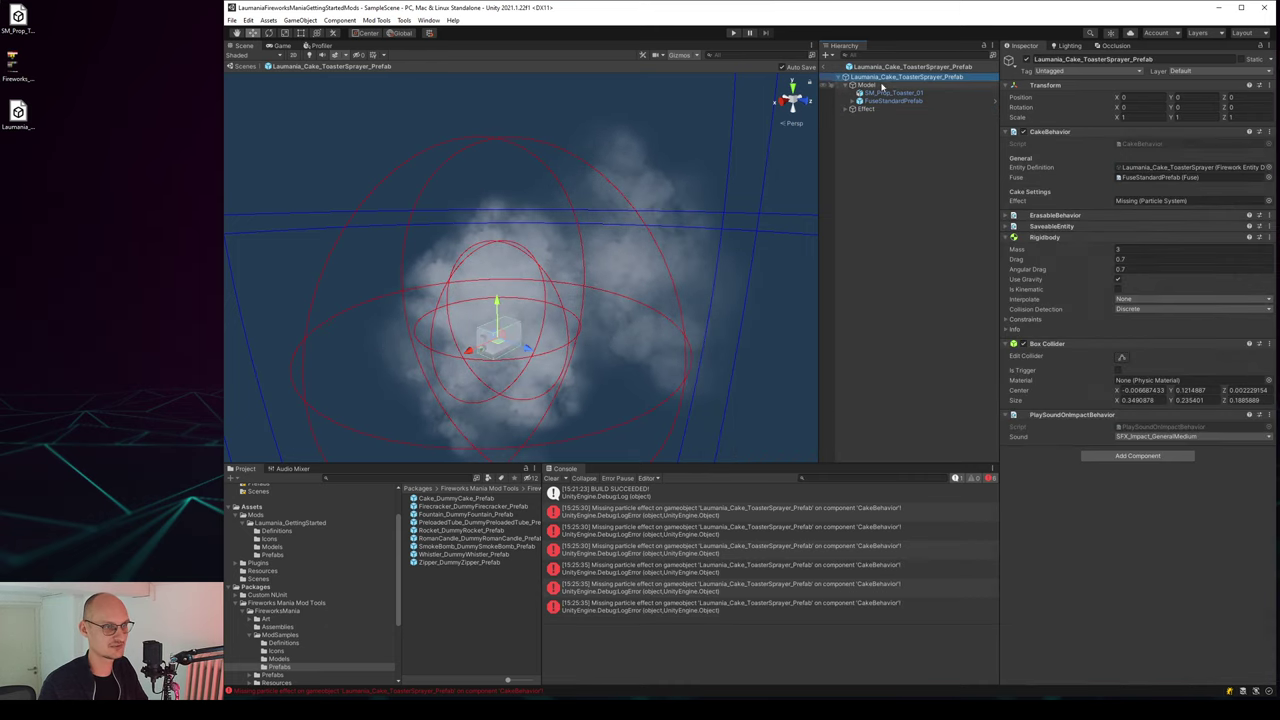
left_click_drag(864, 109, 1157, 205)
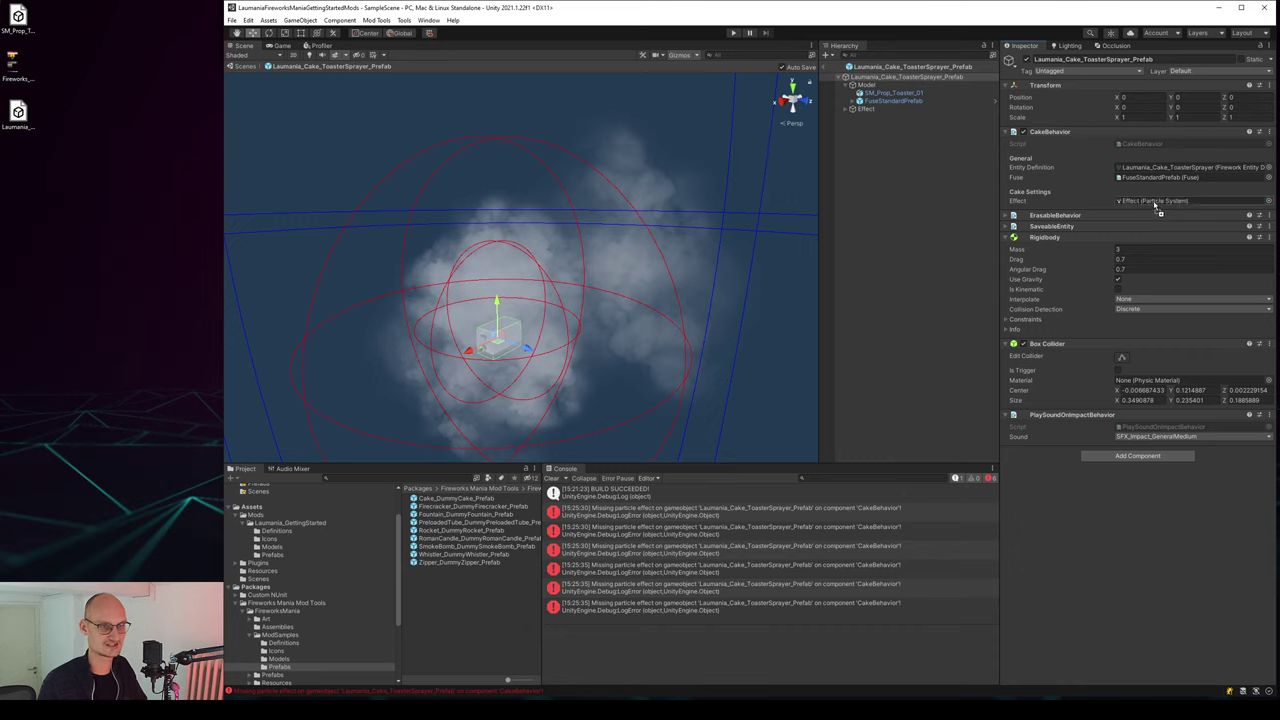
Set the Effect object's Y position to 0.
left_click(866, 108)
mouse_move(572, 358)
right_mouse_down()
mouse_move(558, 349)
mouse_move(550, 370)
right_mouse_up()
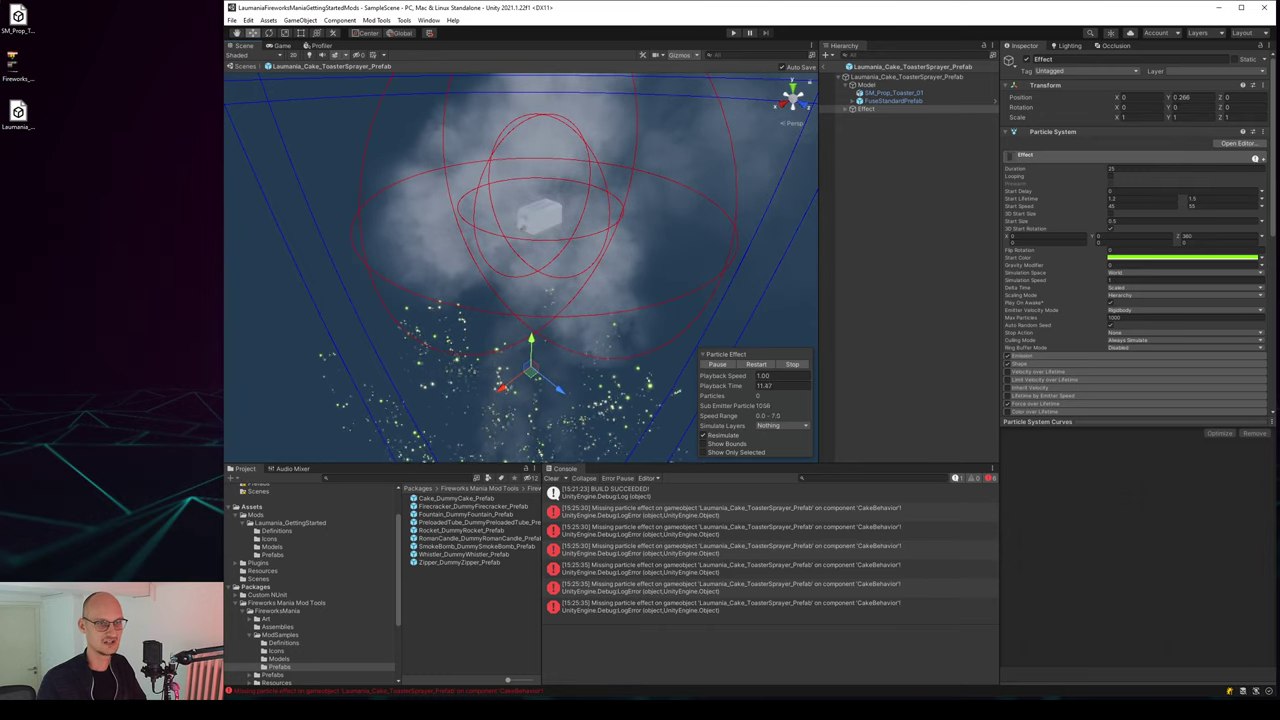
left_click(1195, 97)
type("0")
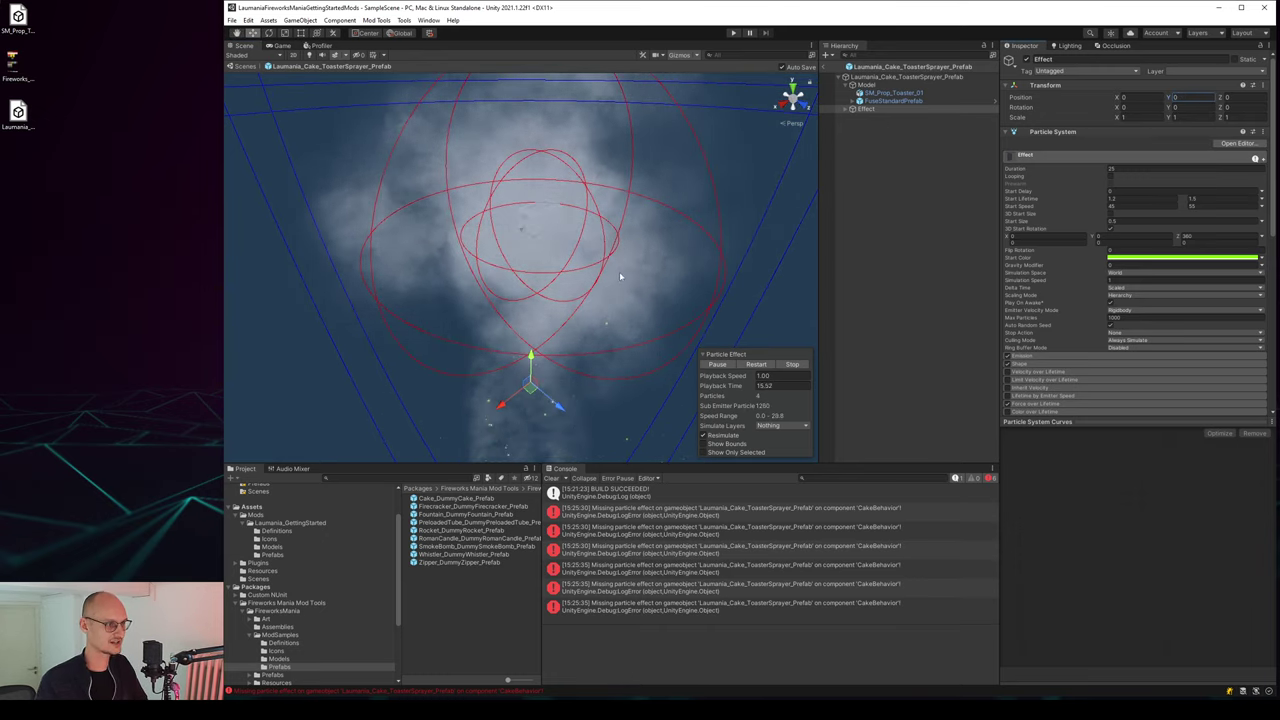
Compare the transform positions of the Effect, Model and SM_Prop_Toaster_01 objects against the scene.
left_click_drag(620, 276, 731, 200, "alt")
scroll(731, 200, "down", 10)
left_click(882, 94)
left_click(881, 109)
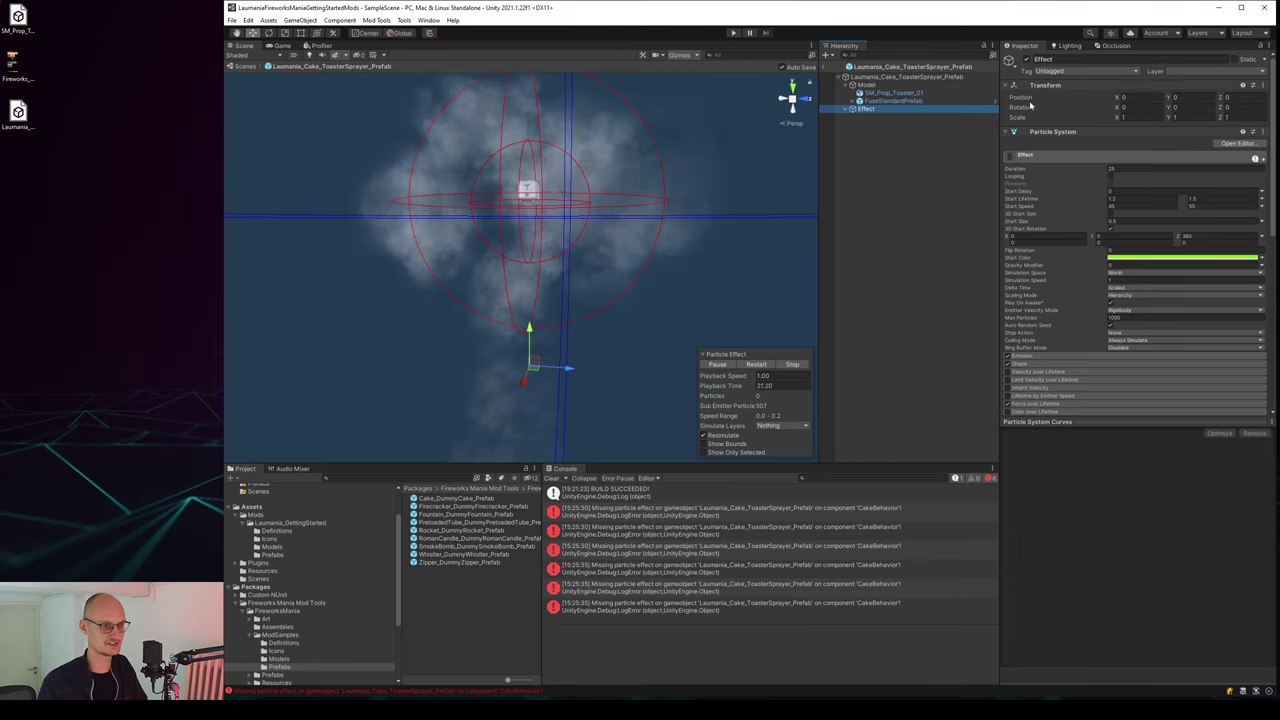
left_click(870, 85)
left_click(884, 93)
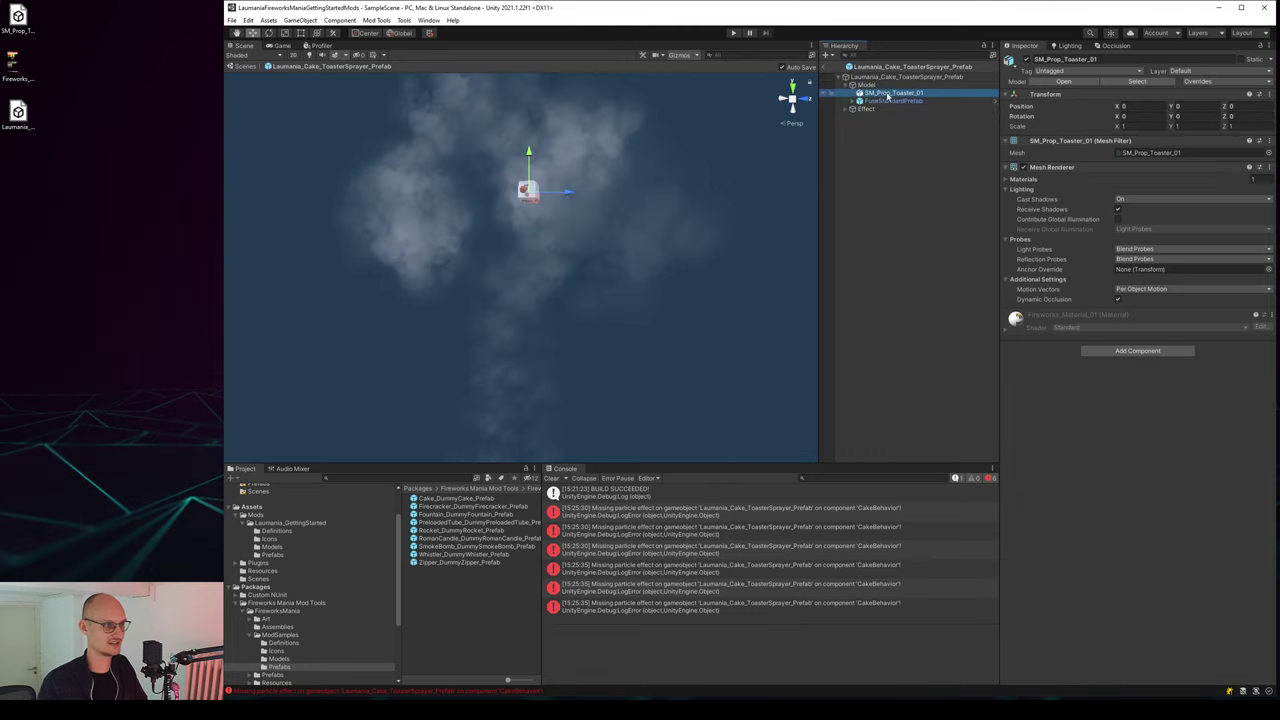
Try setting the X position of FuseStandardPrefab to 0, and undo the change.
left_click(890, 101)
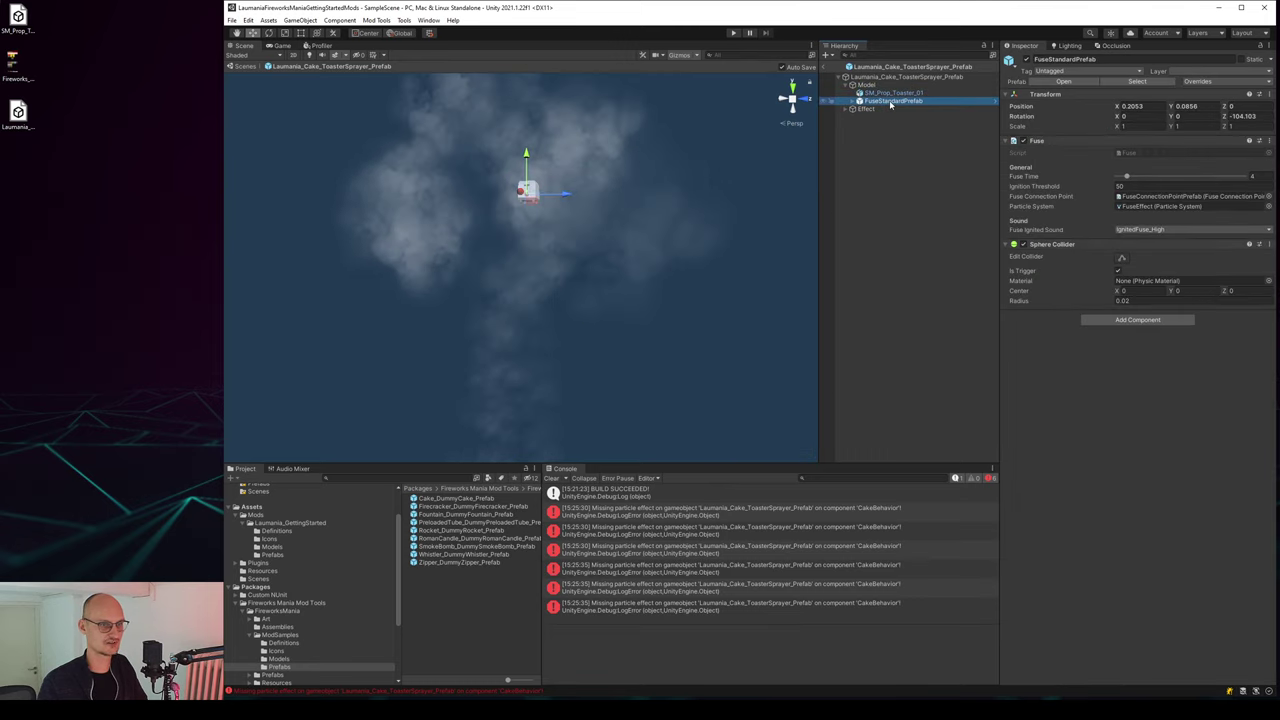
left_click(1150, 106)
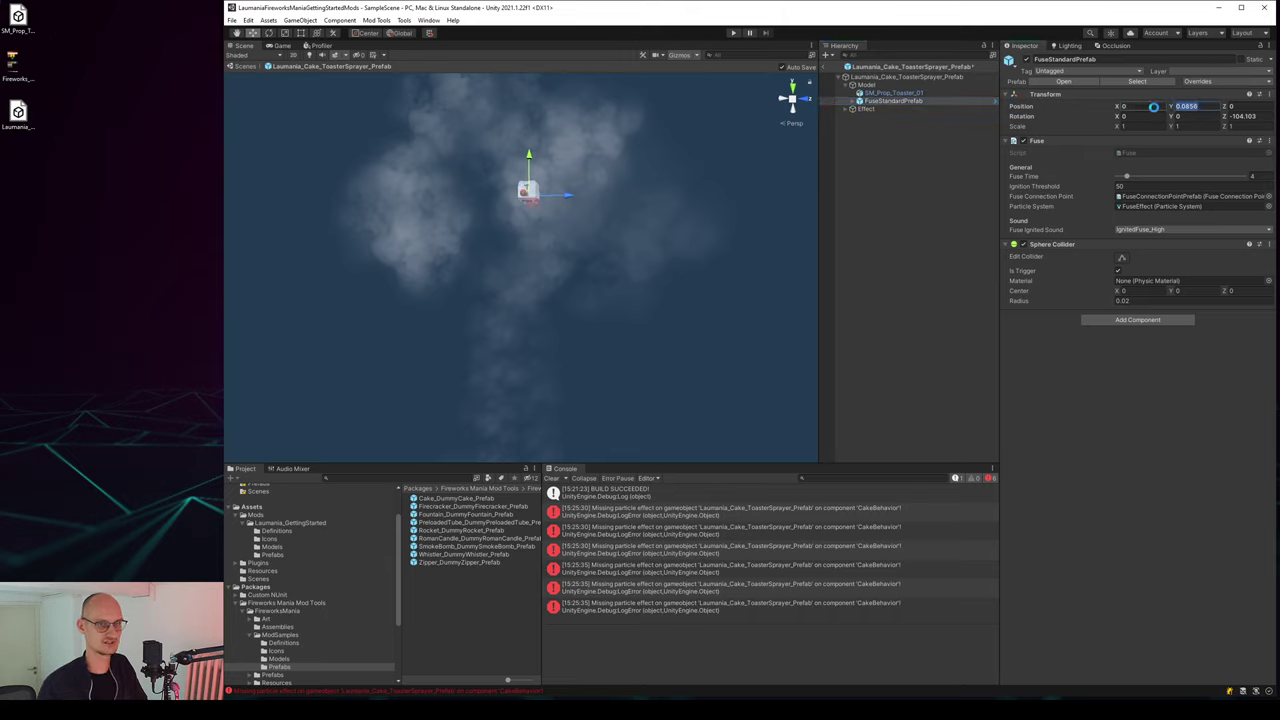
type("0")
key("ctrl+z")
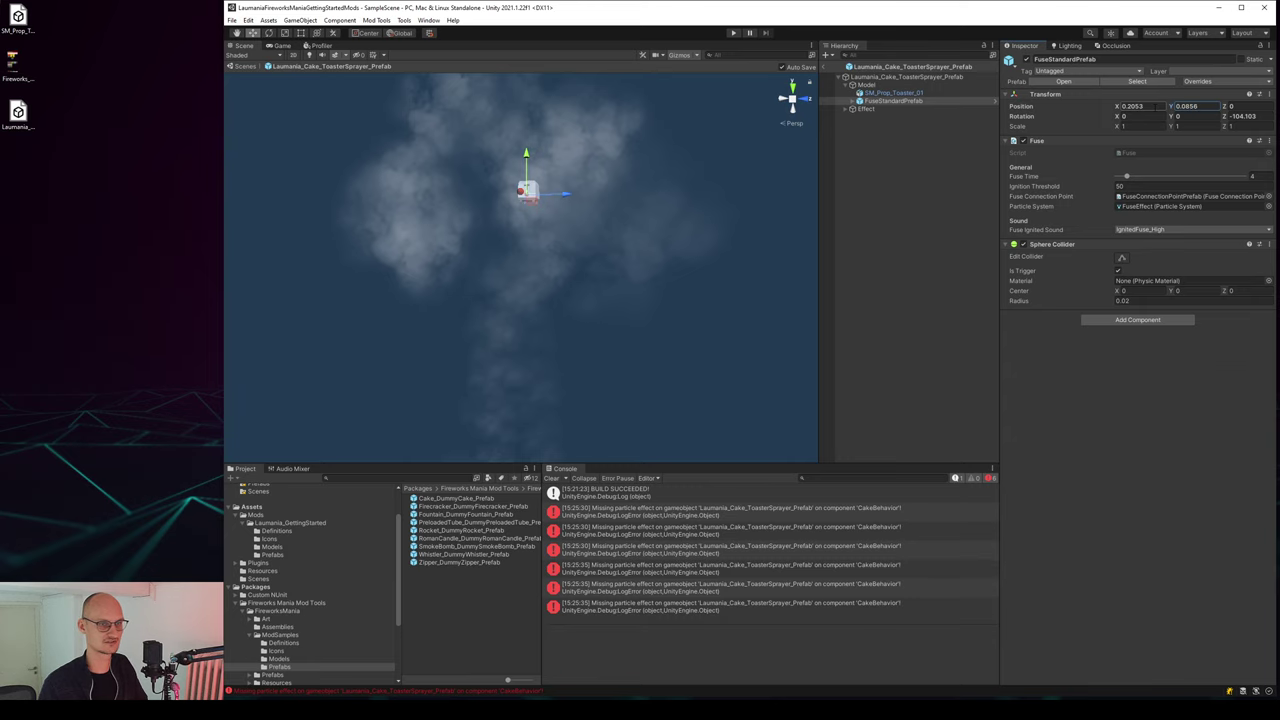
Examine the Effect's child particle objects one by one, checking their transforms and locations in the scene.
left_click(918, 78)
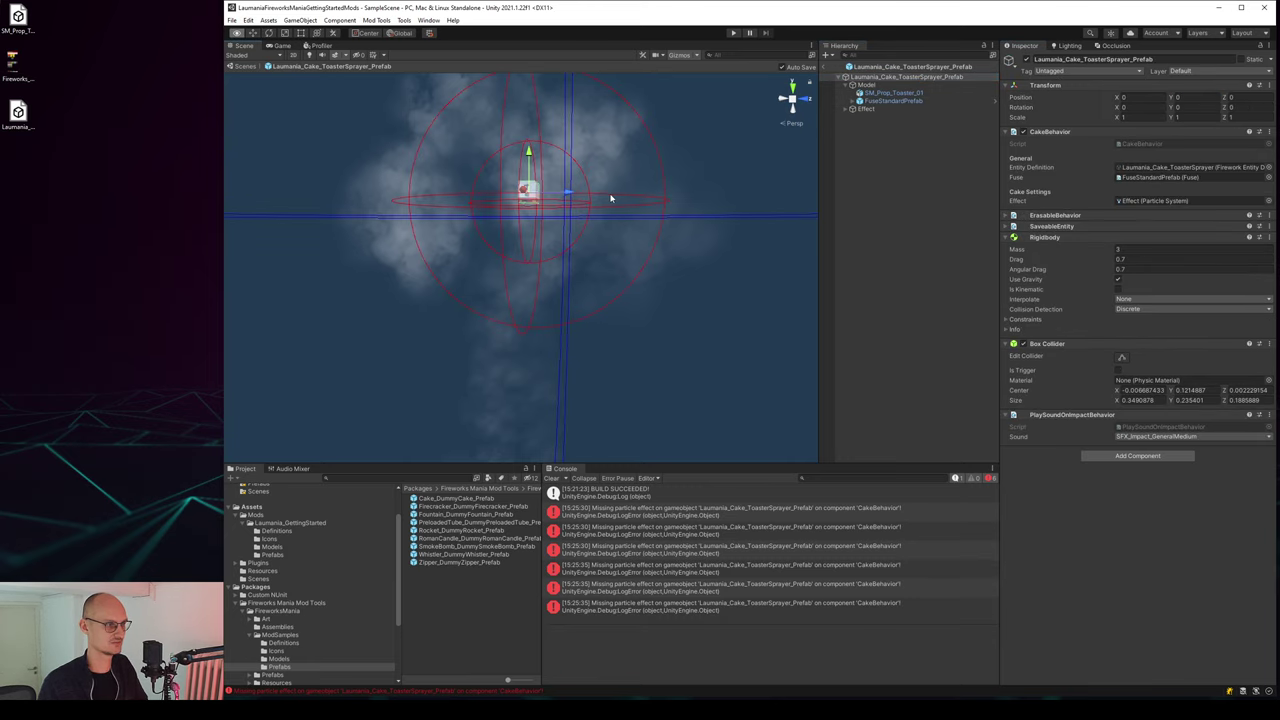
left_click(852, 109)
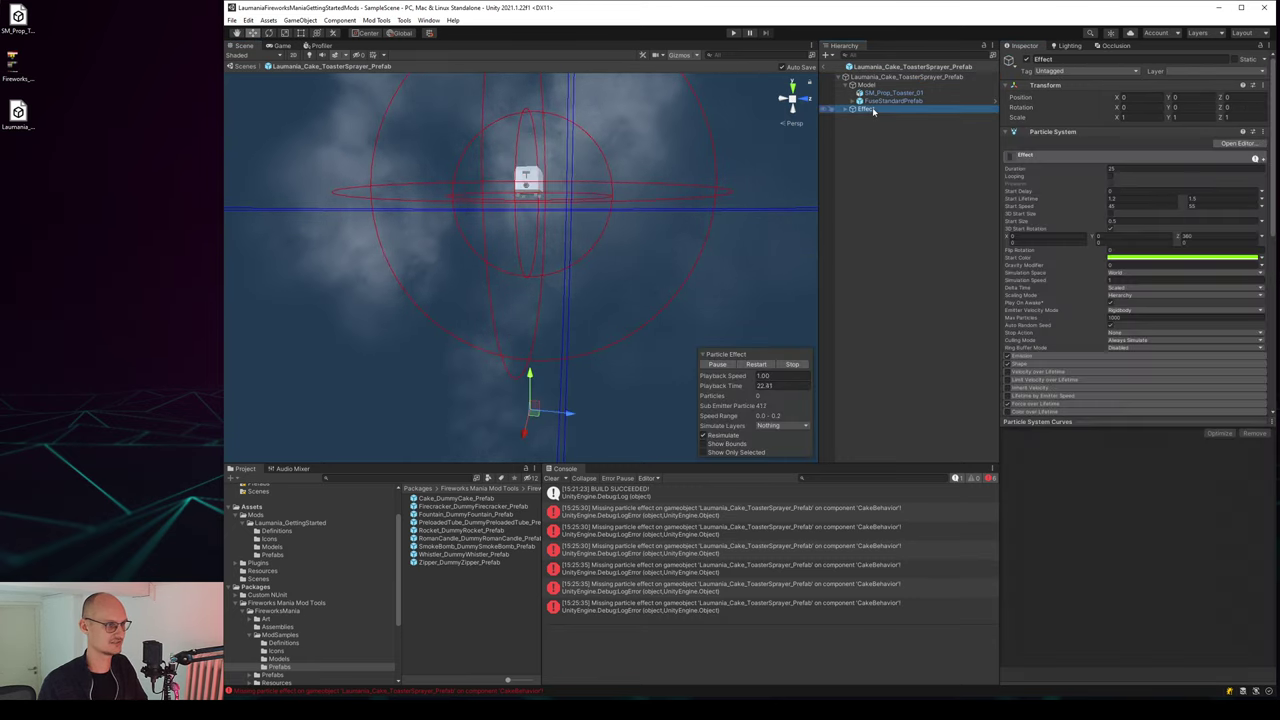
left_click(846, 109)
left_click(890, 117)
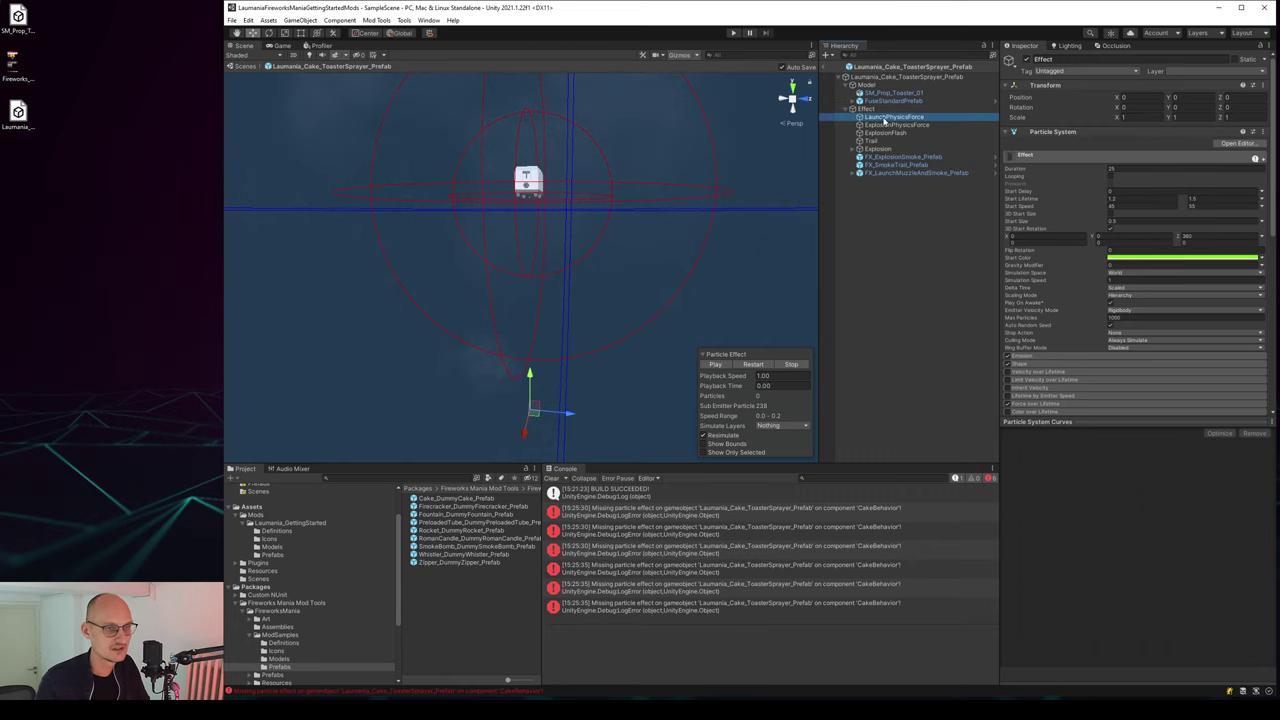
left_click(884, 133)
left_click(880, 148)
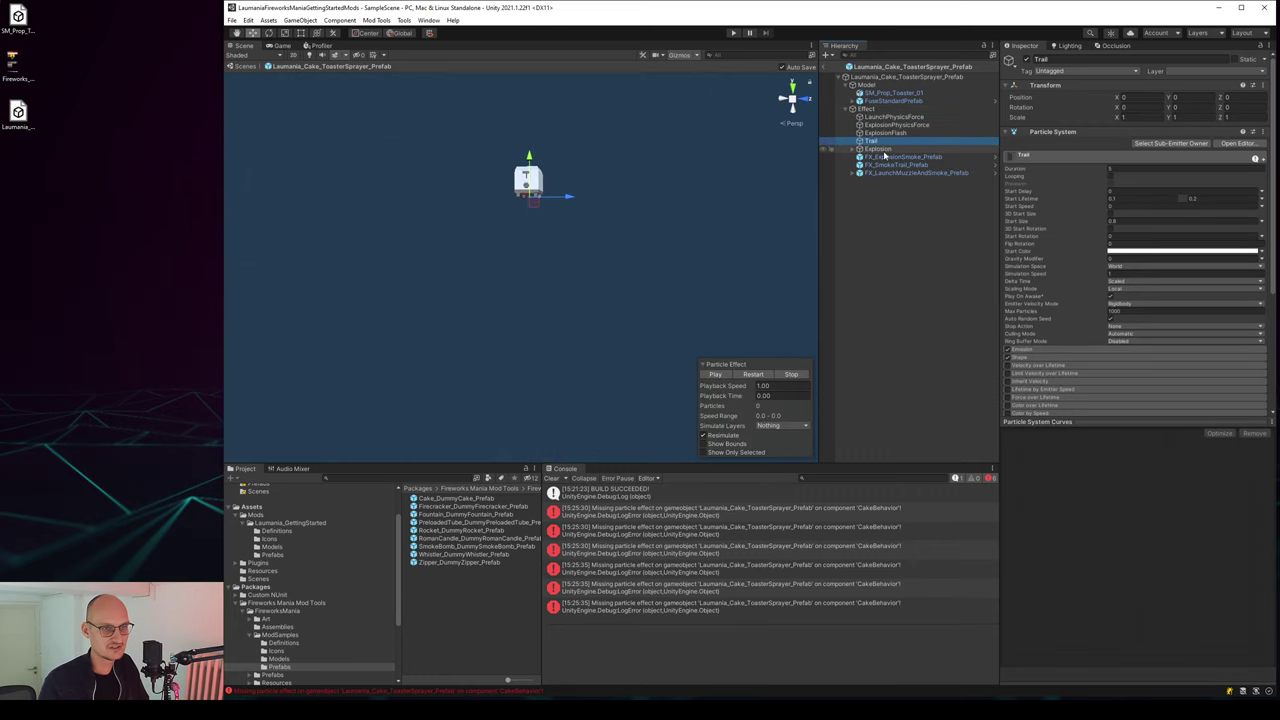
key("Down")
key("Down")
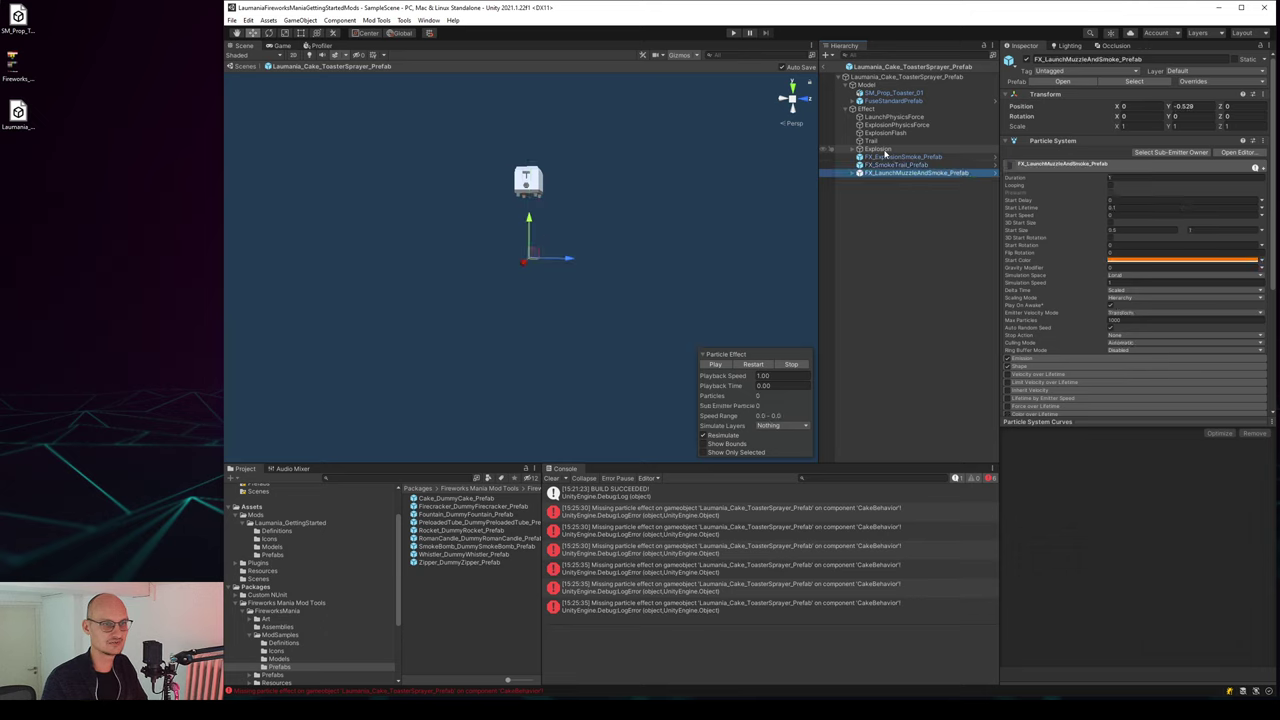
key("Up")
key("Up")
key("Up")
key("Up")
key("Up")
key("Up")
key("Up")
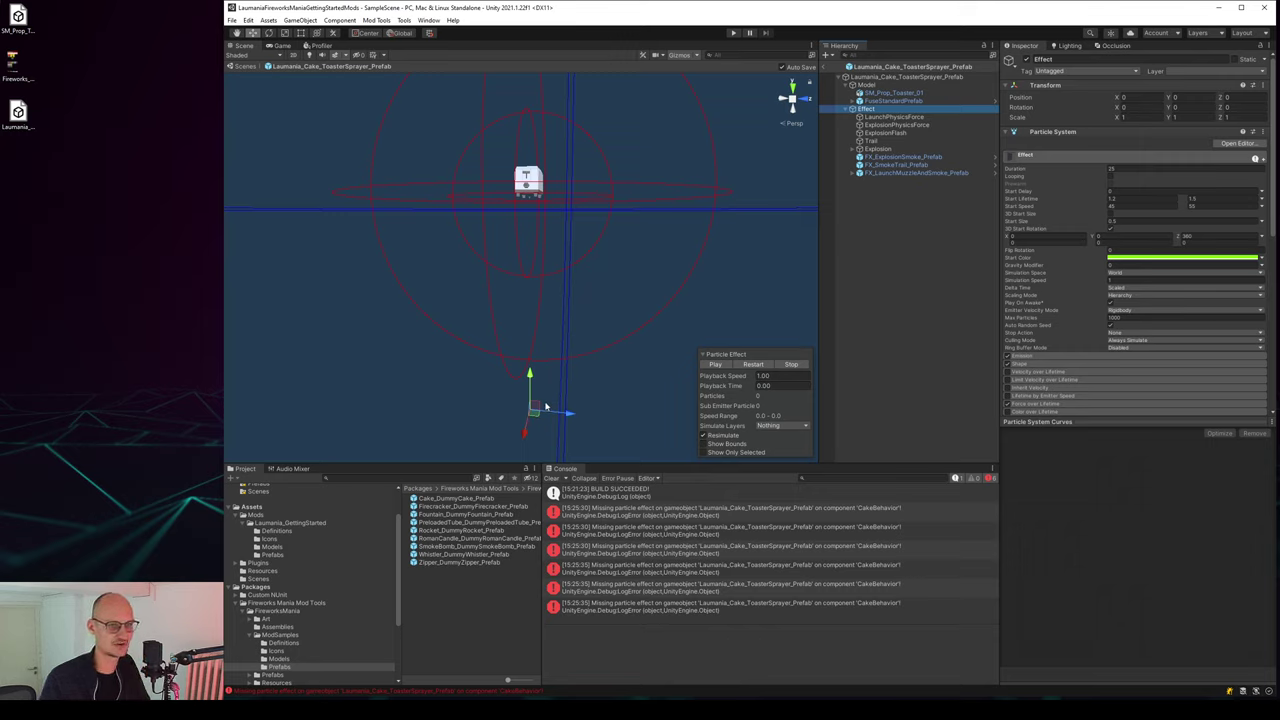
Clear the console messages and play the Effect's particle preview, pausing it at 2.00 seconds.
right_click_drag(629, 369, 552, 468)
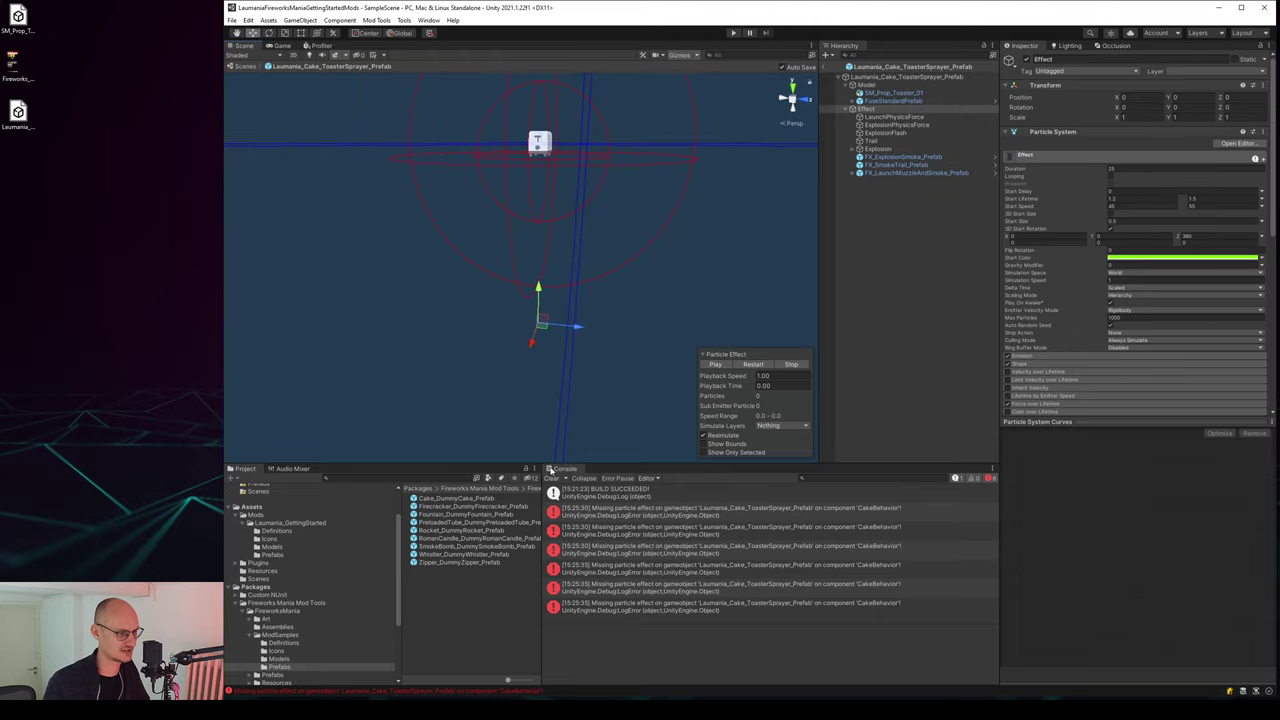
left_click(553, 478)
right_click_drag(580, 345, 560, 393)
left_click_drag(560, 393, 600, 305, "alt")
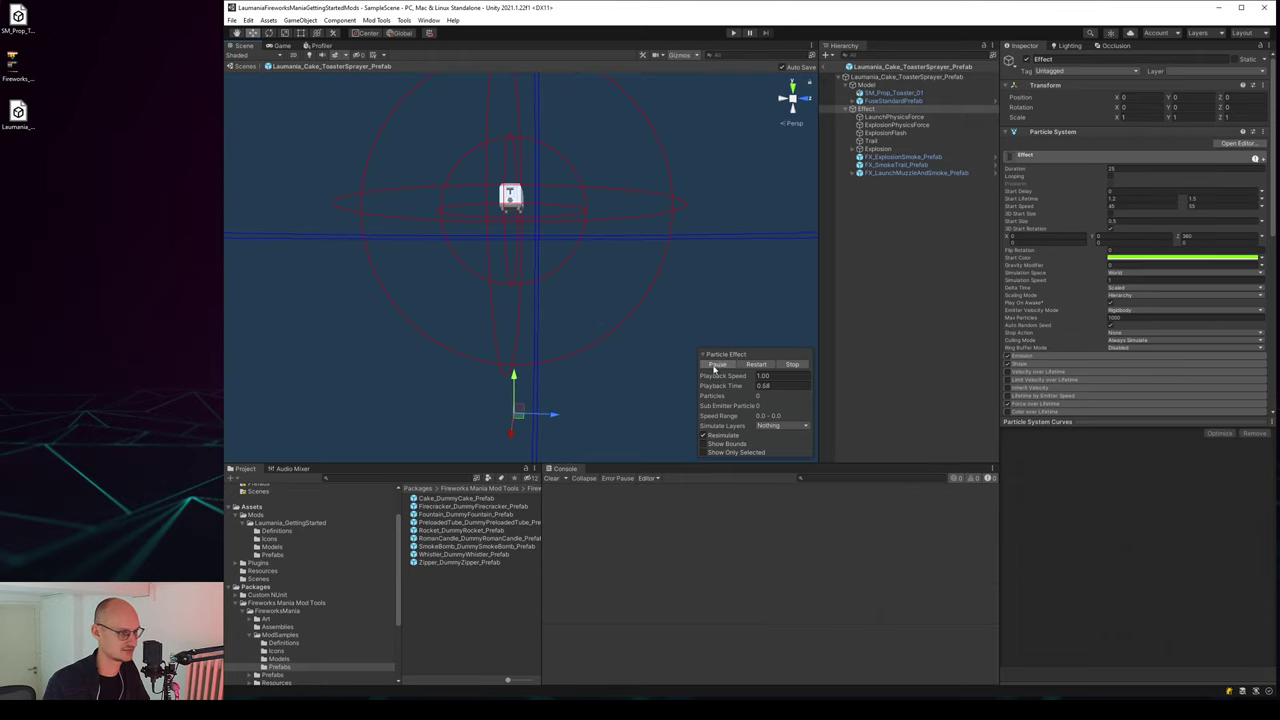
left_click(716, 364)
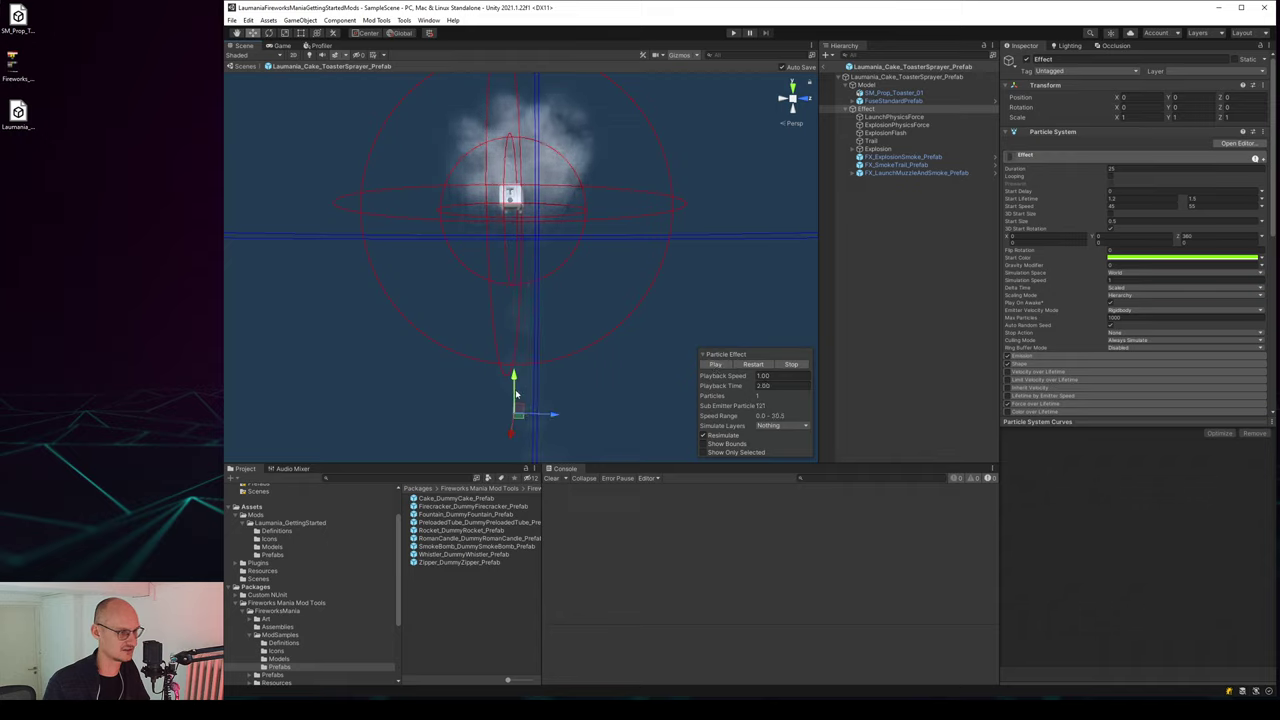
Move the Effect object upward along the Y axis to about 2.1, near the toaster.
left_click_drag(516, 395, 535, 162)
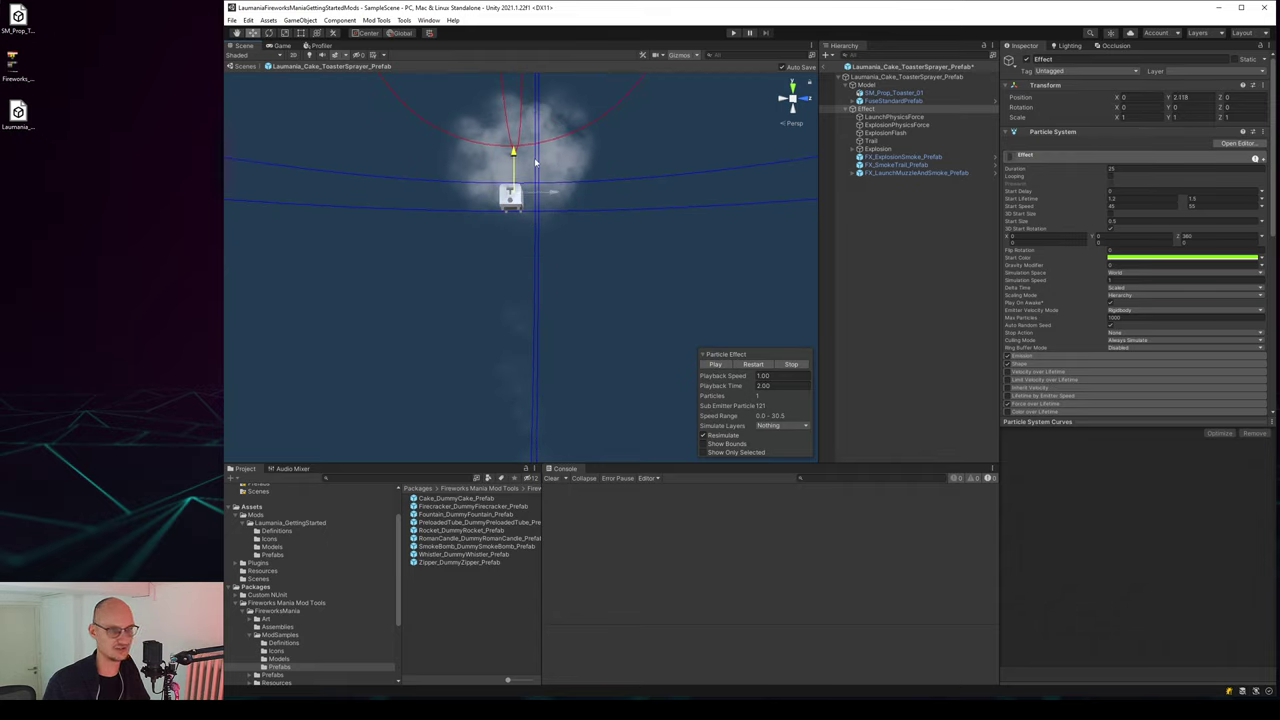
left_click_drag(565, 259, 622, 279, "alt")
Review the Effect's Shape module settings and reset the object's Y position to 0.
left_click(1022, 366)
scroll(1096, 368, "down", 9)
scroll(1096, 368, "up", 3)
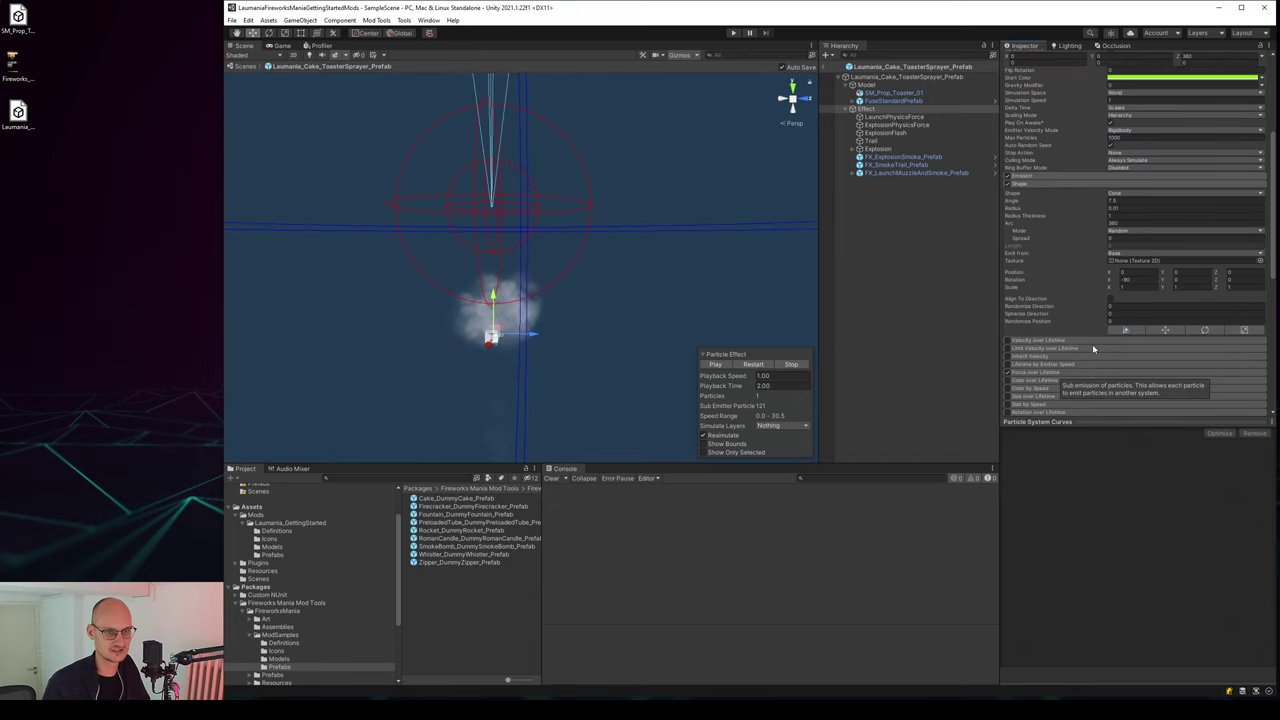
left_click(1040, 184)
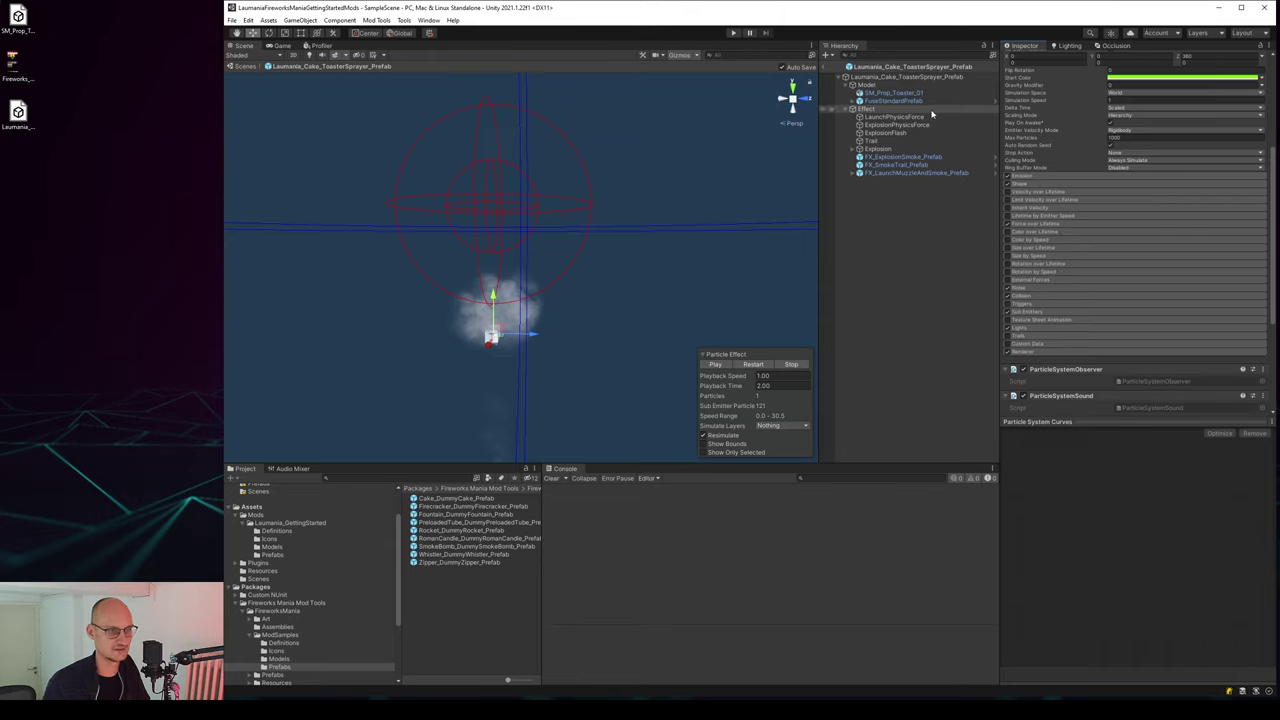
scroll(1071, 177, "up", 5)
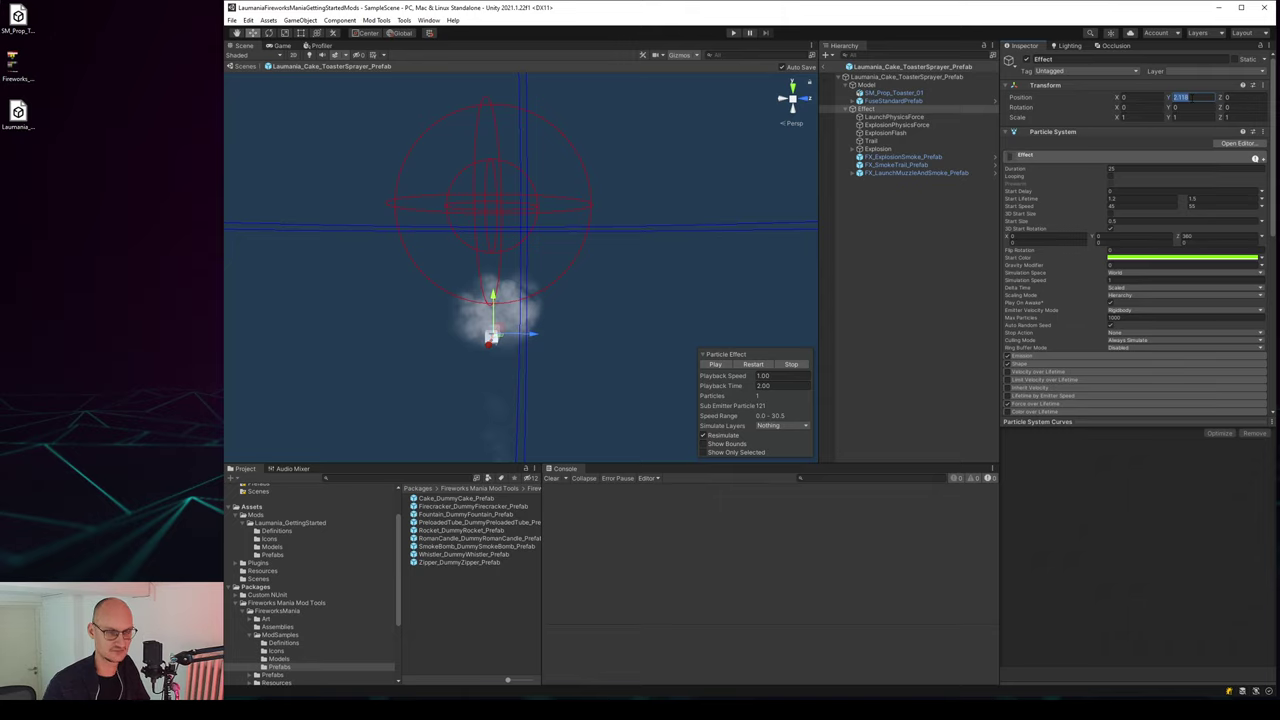
type("0")
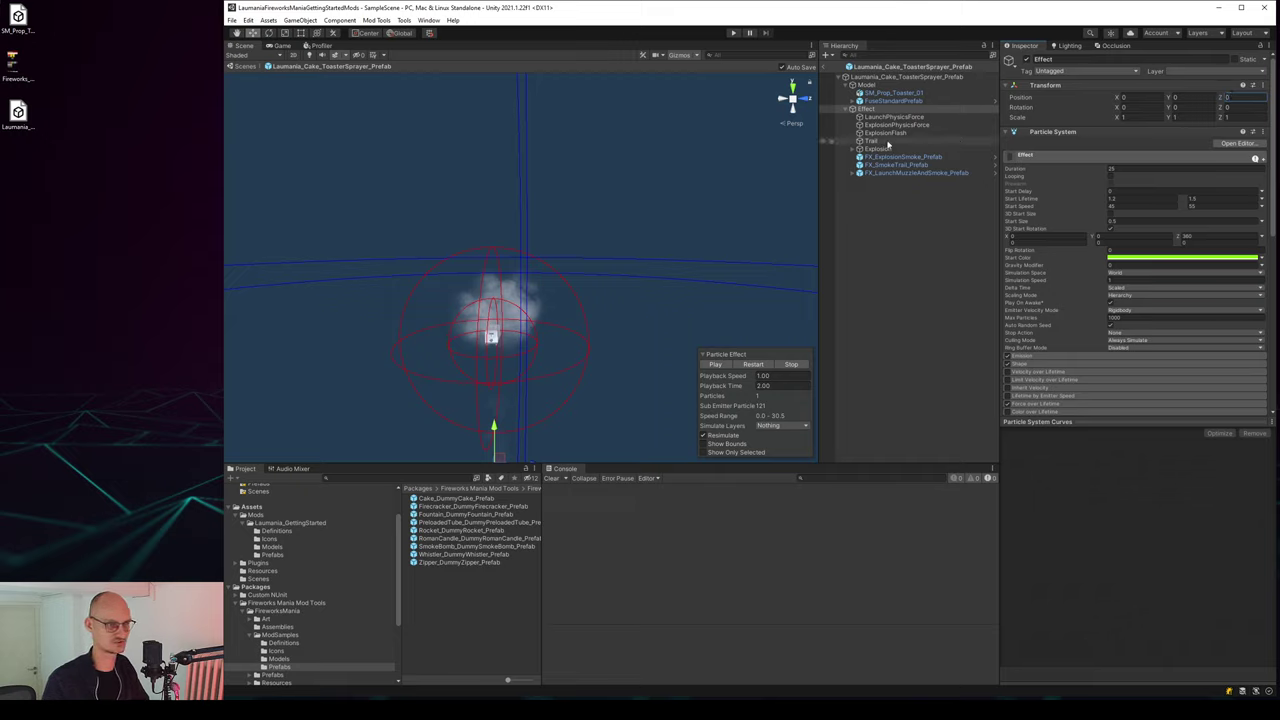
Inspect the fuse, Model and prefab root transforms, framing the root object in the scene.
left_click(893, 101)
left_click(866, 85)
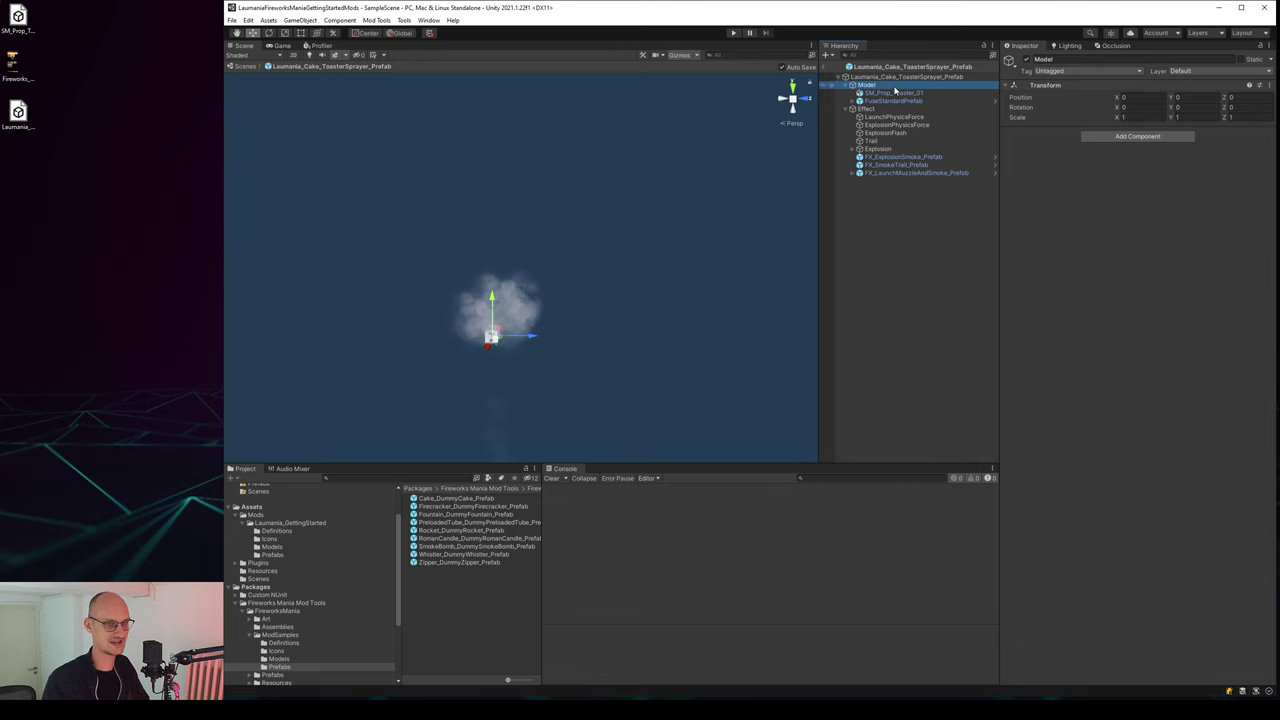
left_click(896, 77)
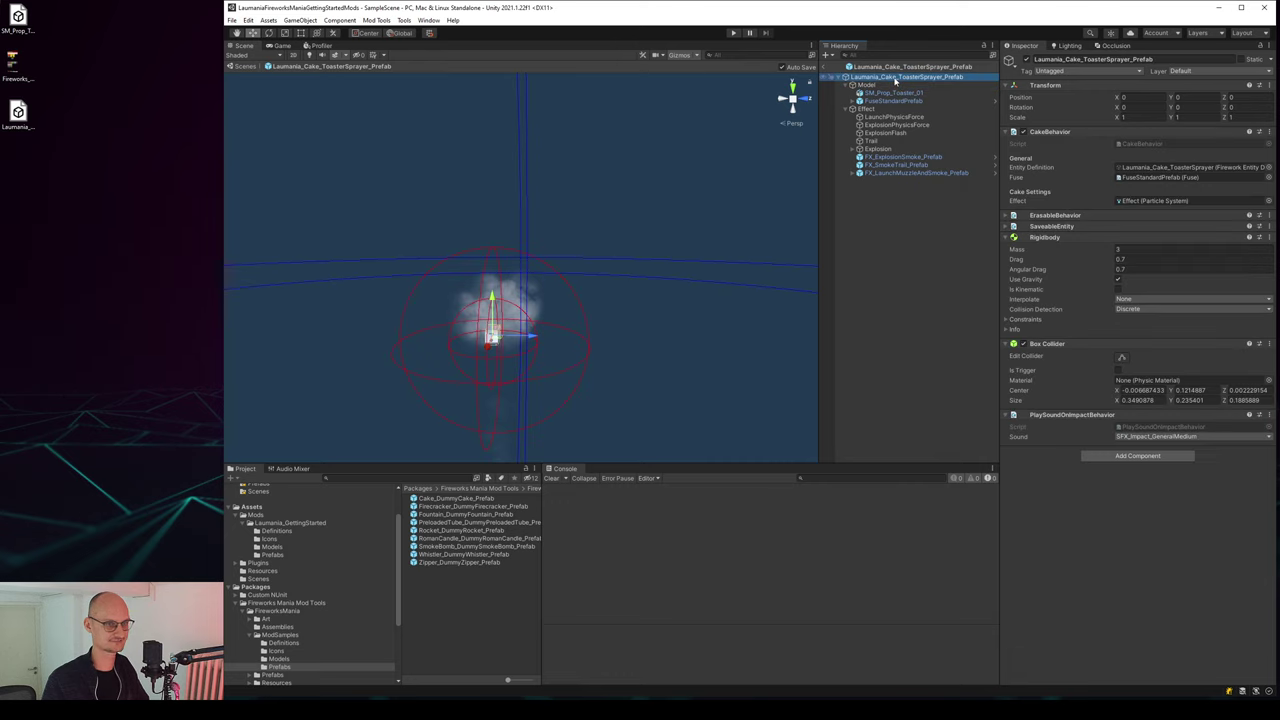
key("f")
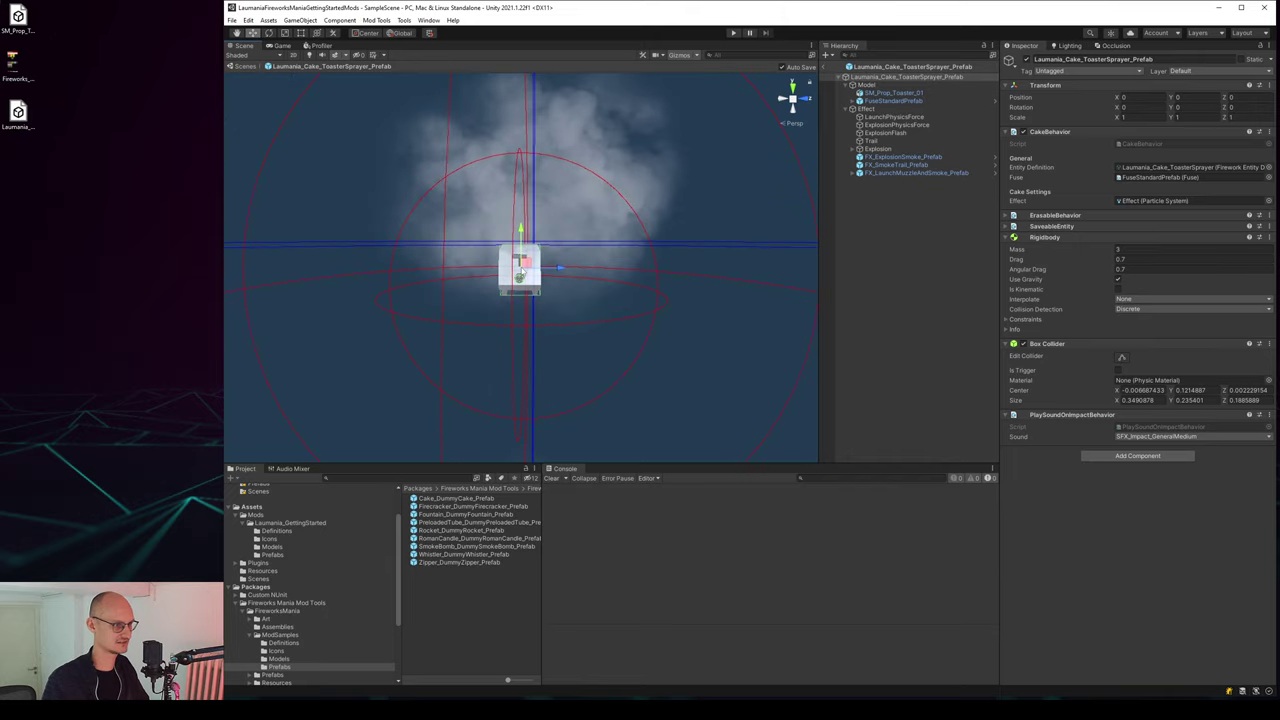
scroll(555, 279, "down", 3)
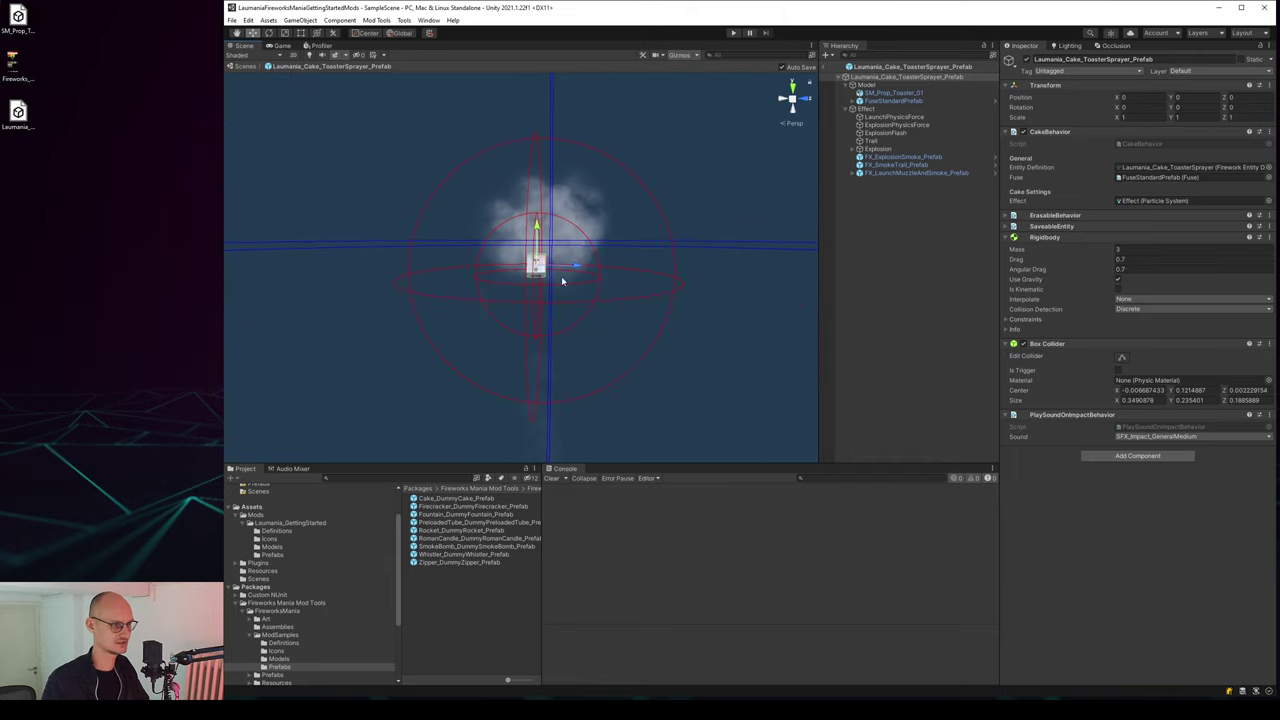
left_click(880, 86)
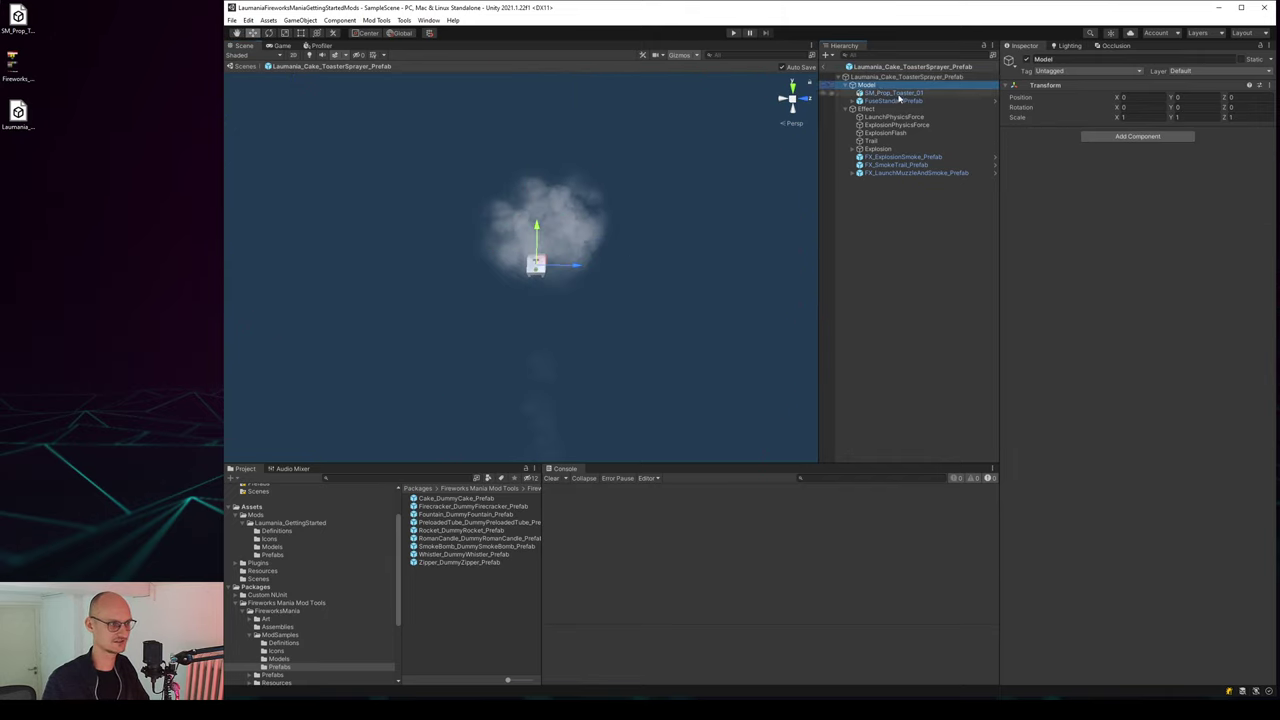
Check the transforms of the Effect object and its physics force, flash, trail and explosion children.
left_click(893, 101)
left_click(893, 109)
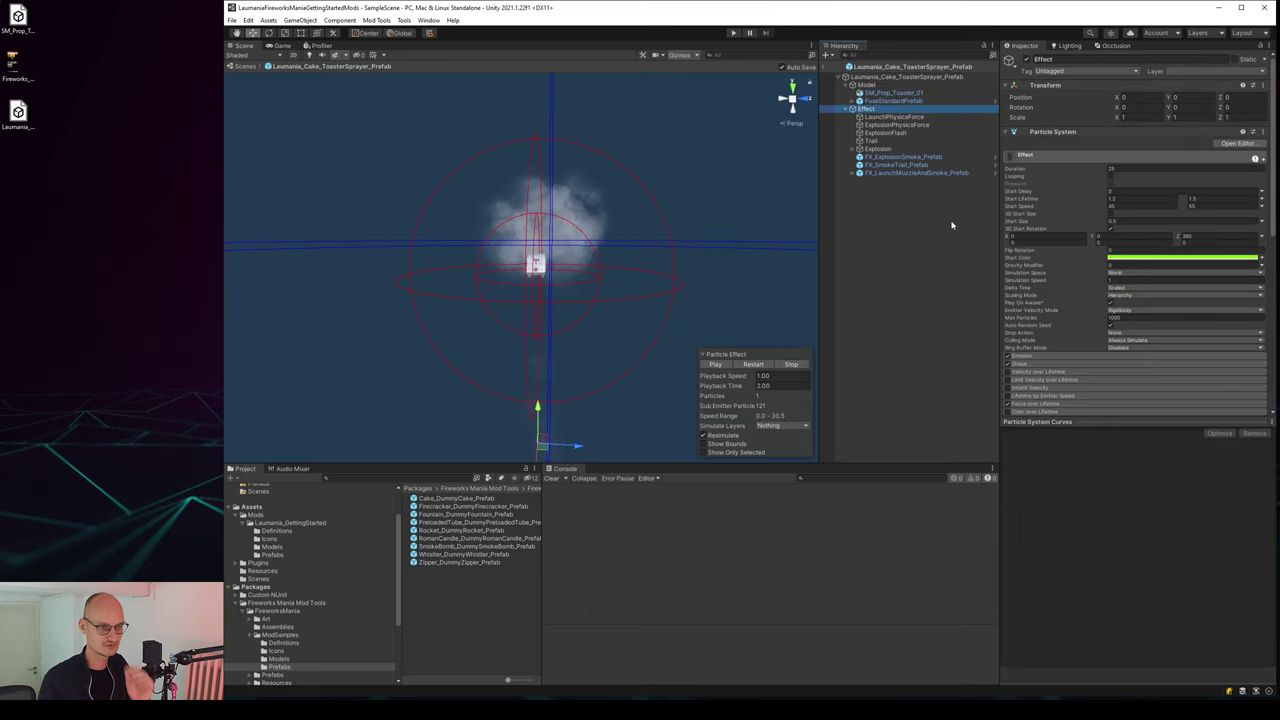
left_click(901, 126)
left_click(900, 141)
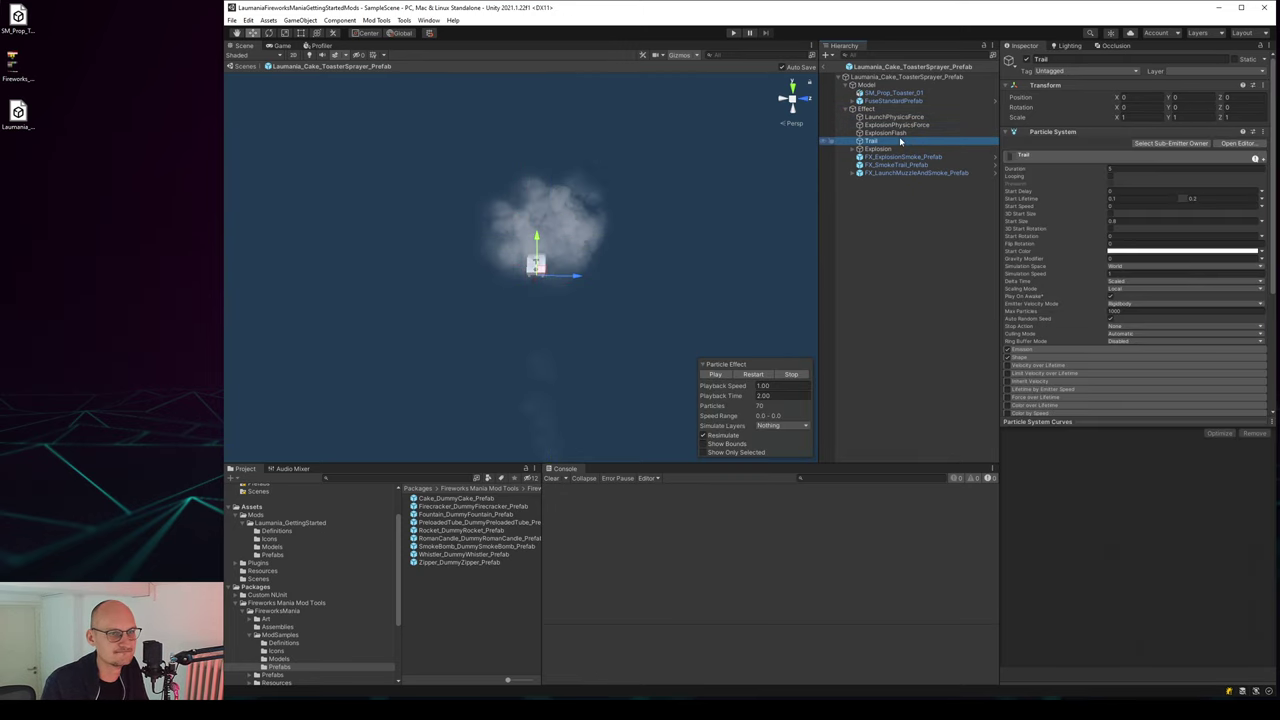
left_click(896, 149)
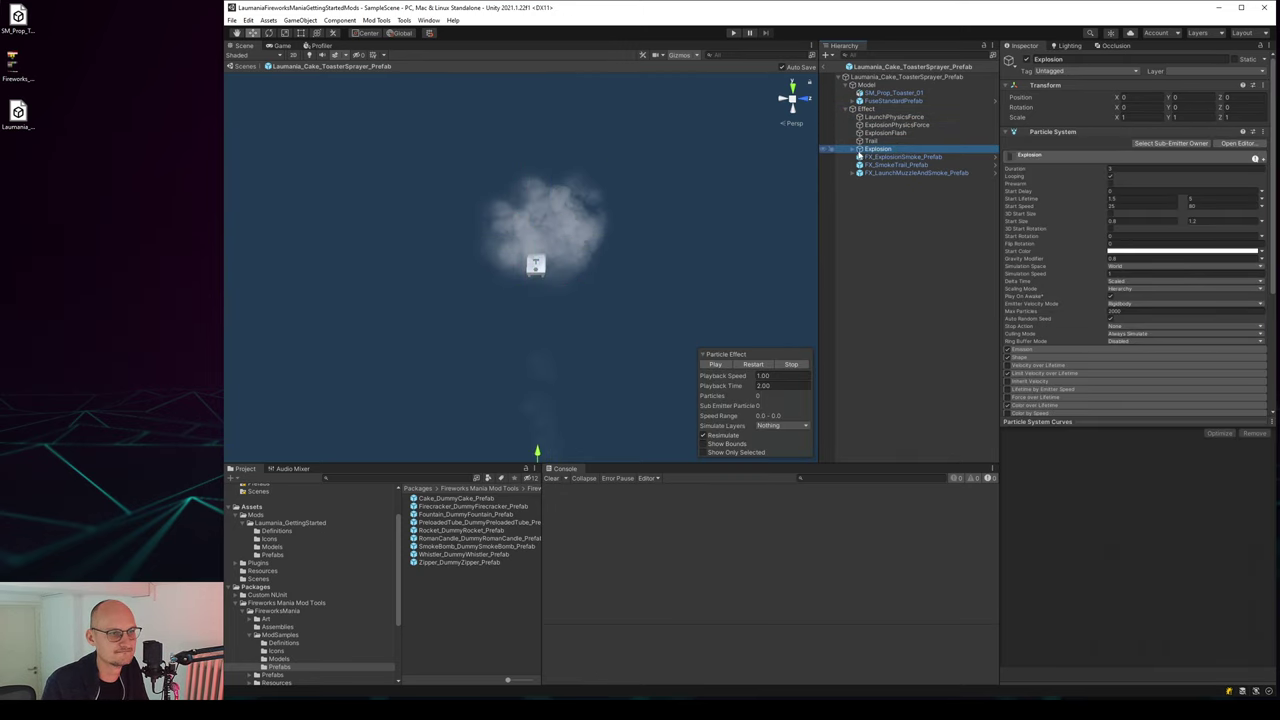
left_click(886, 118)
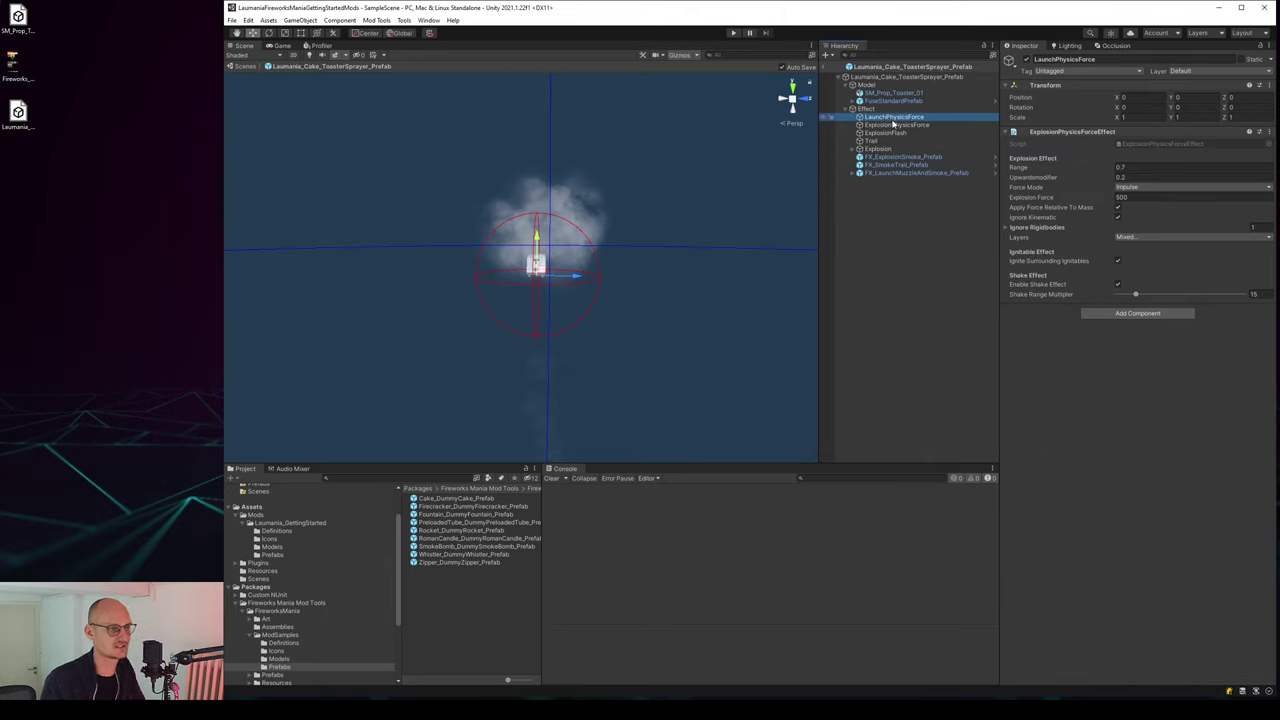
left_click(893, 125)
left_click(892, 133)
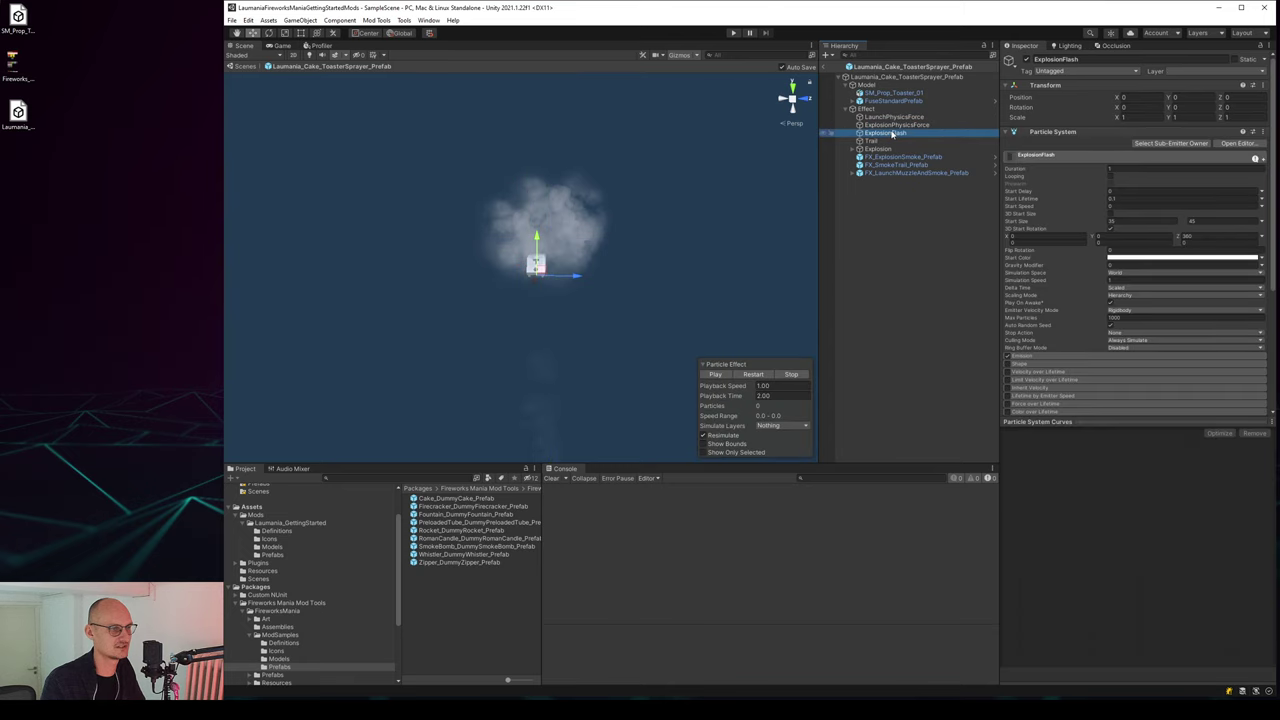
left_click(893, 141)
left_click(893, 149)
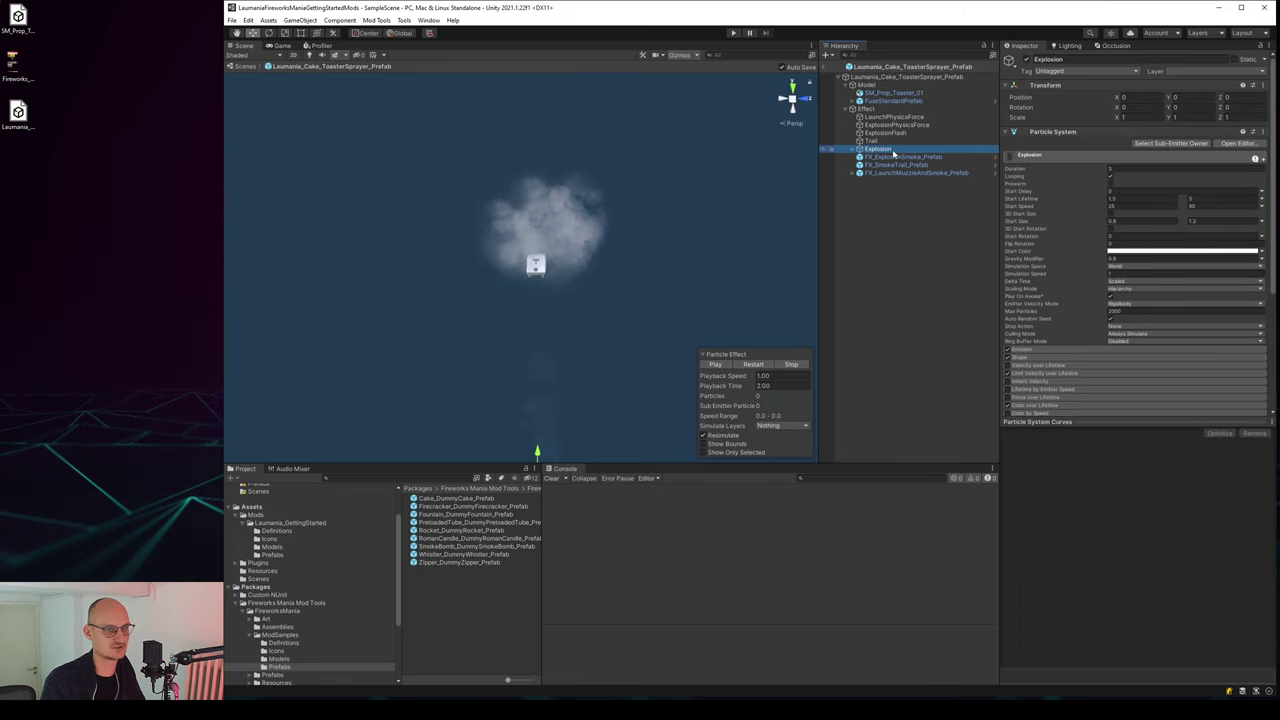
Reset the position of the SubTrails object under Explosion to 0 on all axes.
left_click(852, 149)
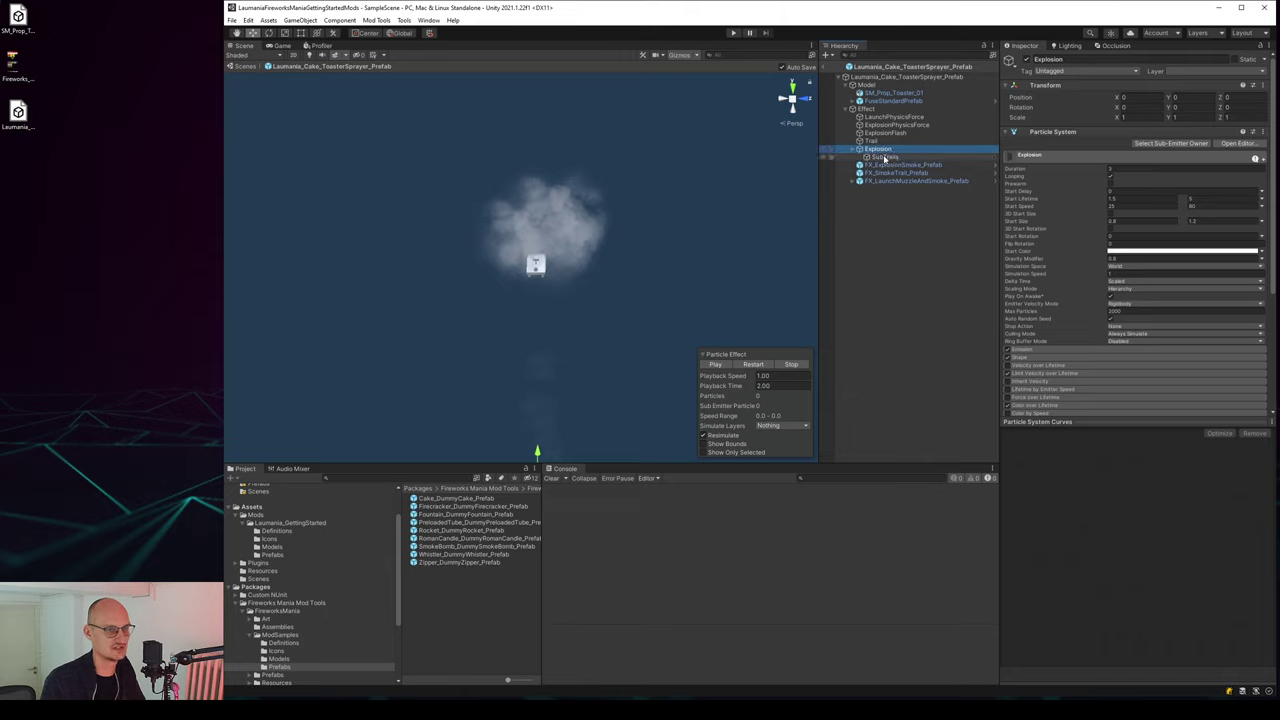
left_click(882, 157)
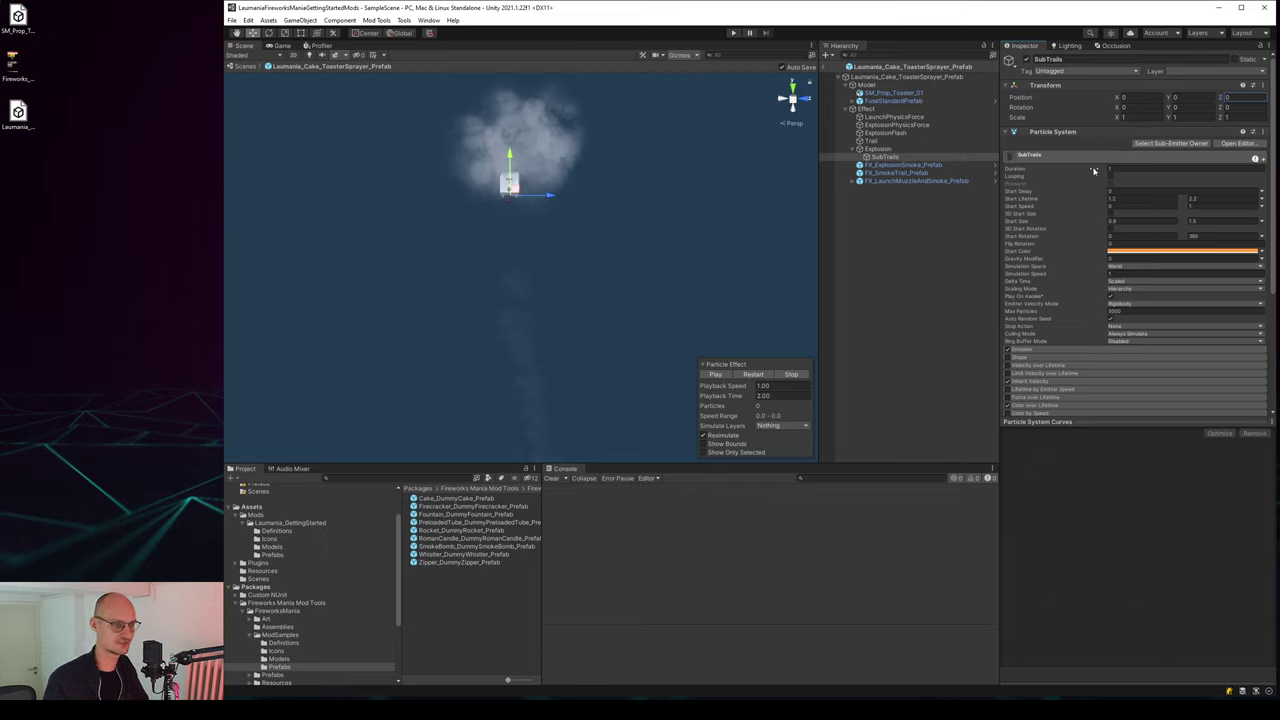
left_click(878, 149)
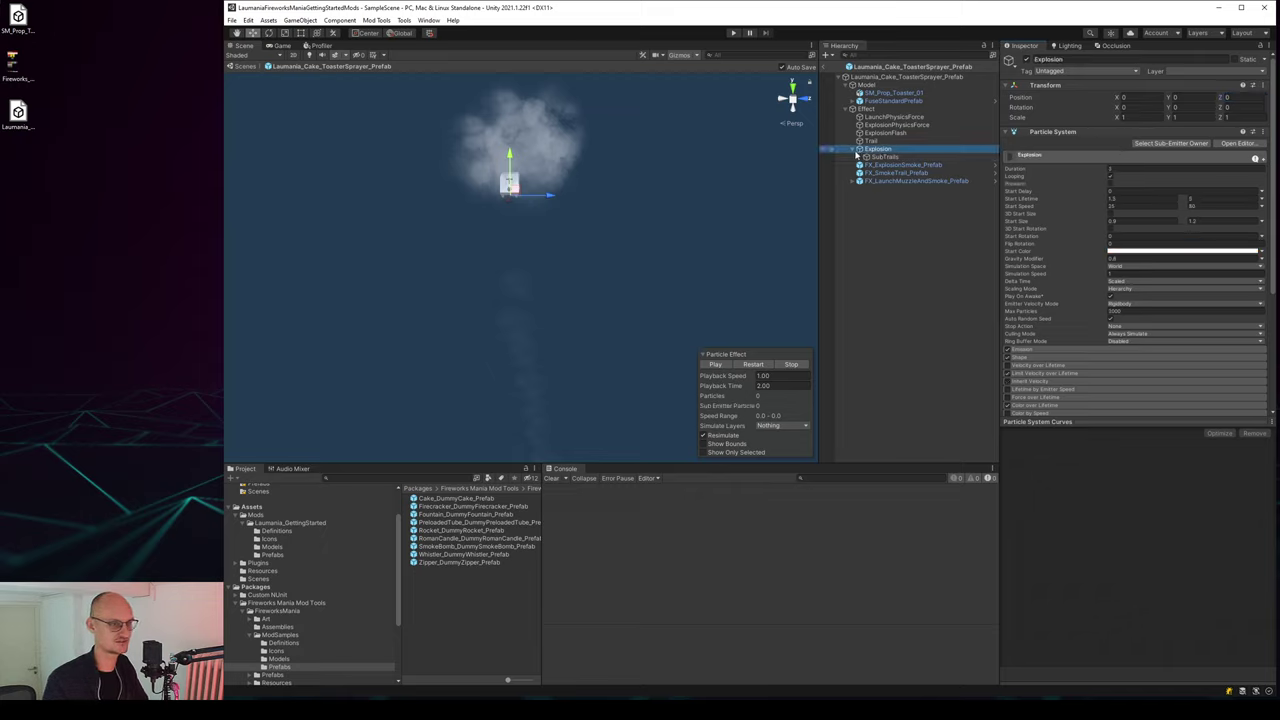
left_click(852, 149)
Move the Effect object slightly upward along the Y axis to about 0.029.
left_click(866, 110)
scroll(589, 266, "up", 10)
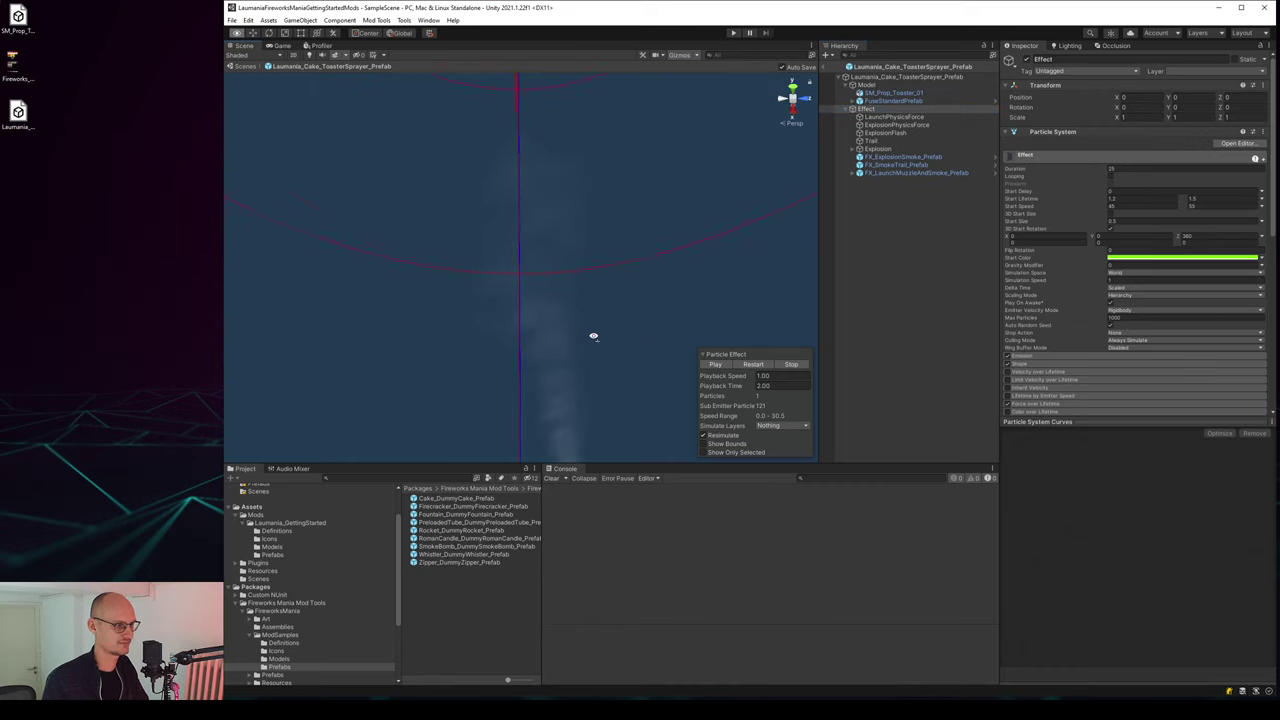
scroll(593, 337, "down", 10)
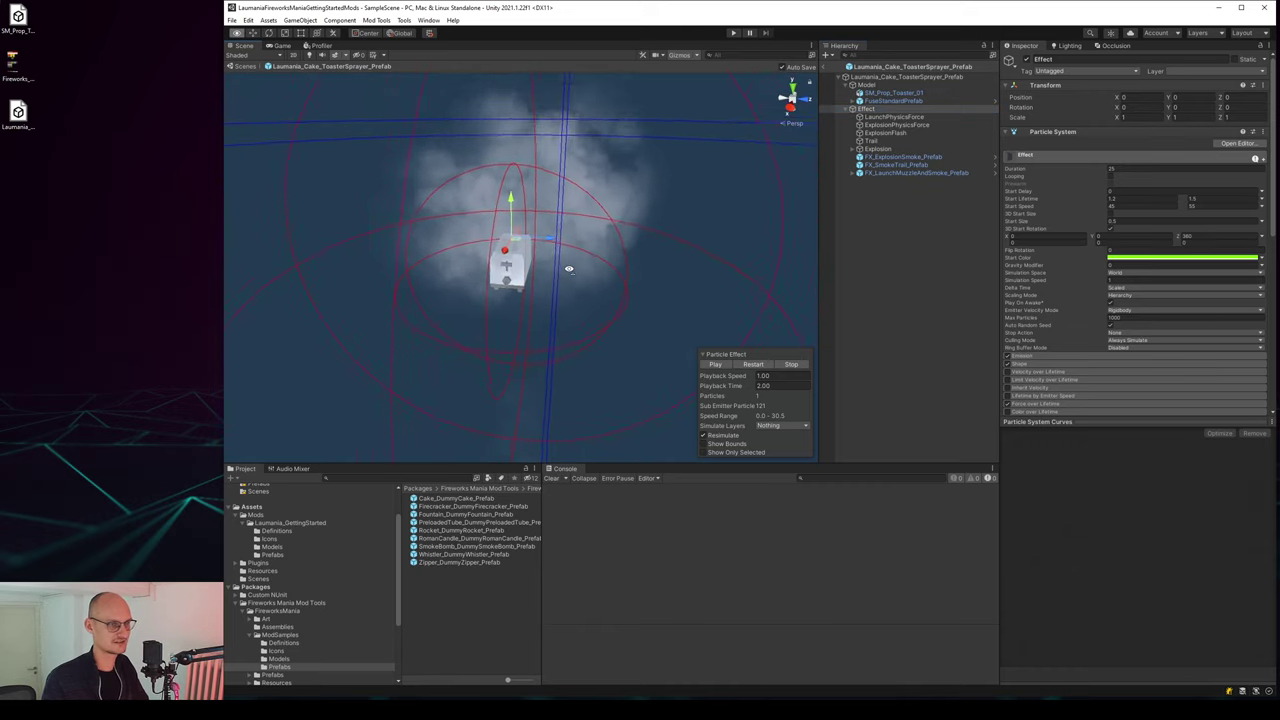
scroll(569, 268, "up", 6)
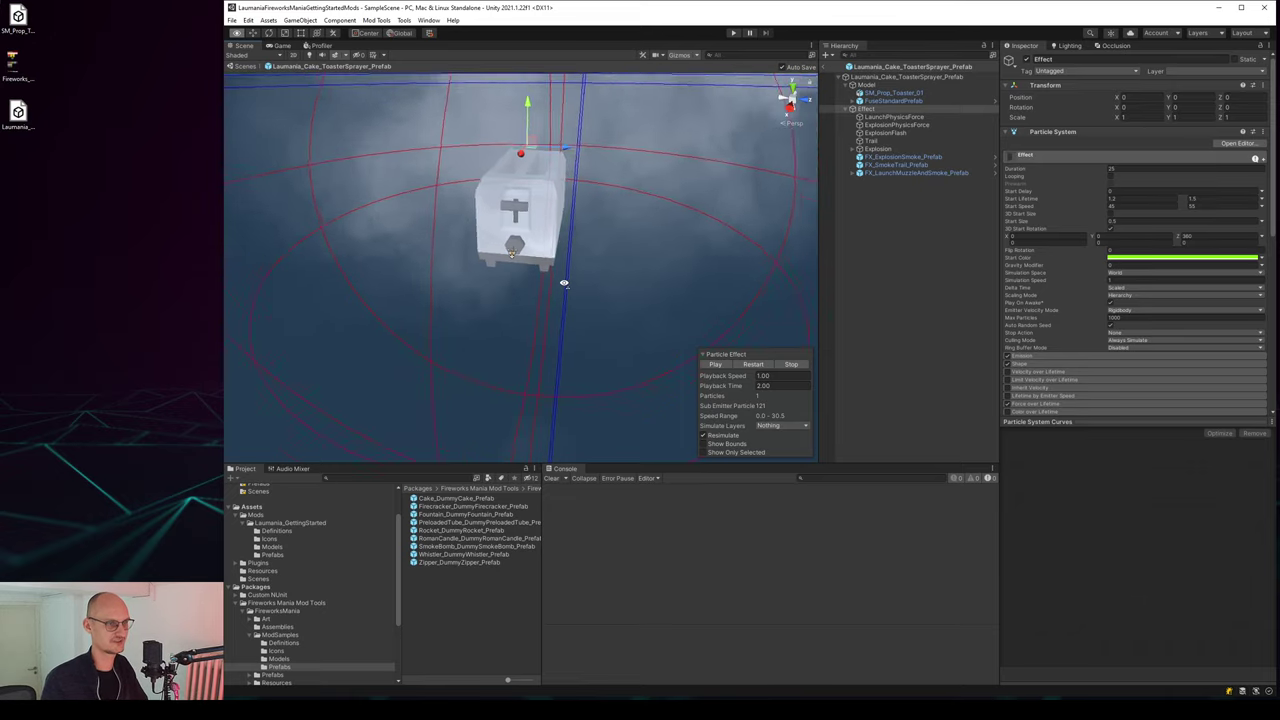
key("s")
mouse_move(564, 283)
right_mouse_down()
mouse_move(560, 306)
mouse_move(570, 271)
right_mouse_up()
key("w")
key("s")
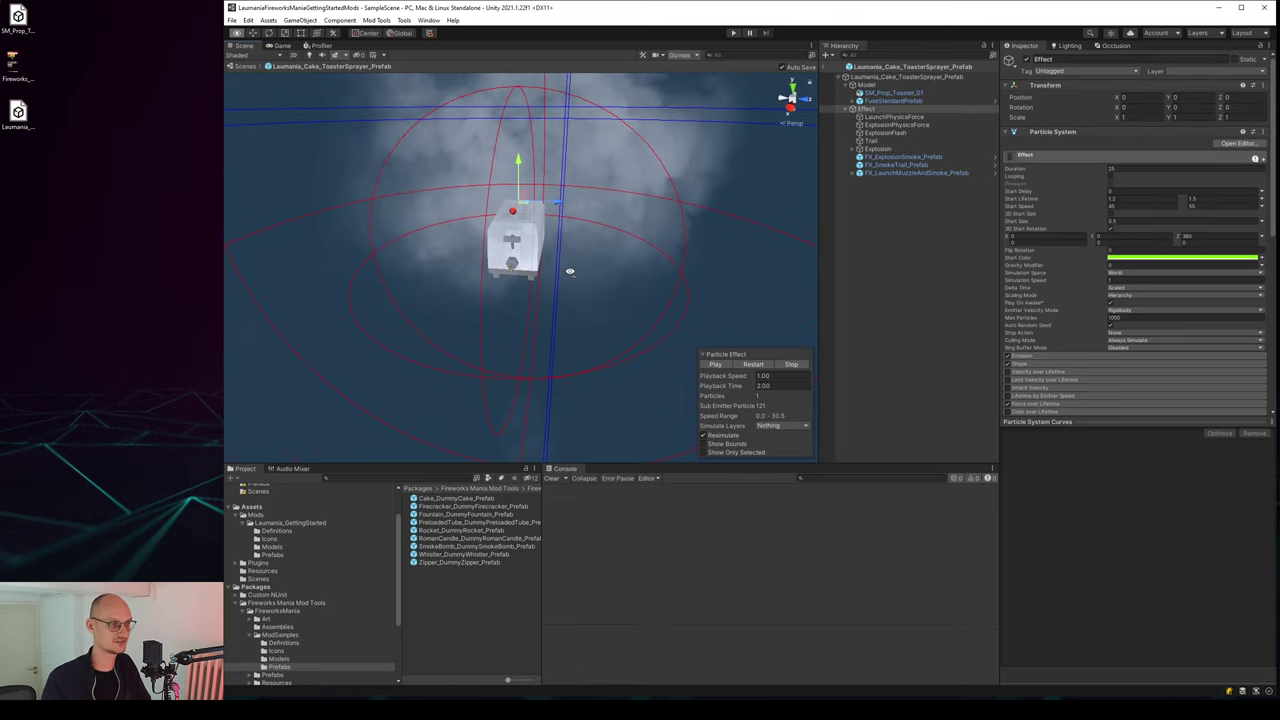
left_click_drag(570, 271, 510, 238, "alt")
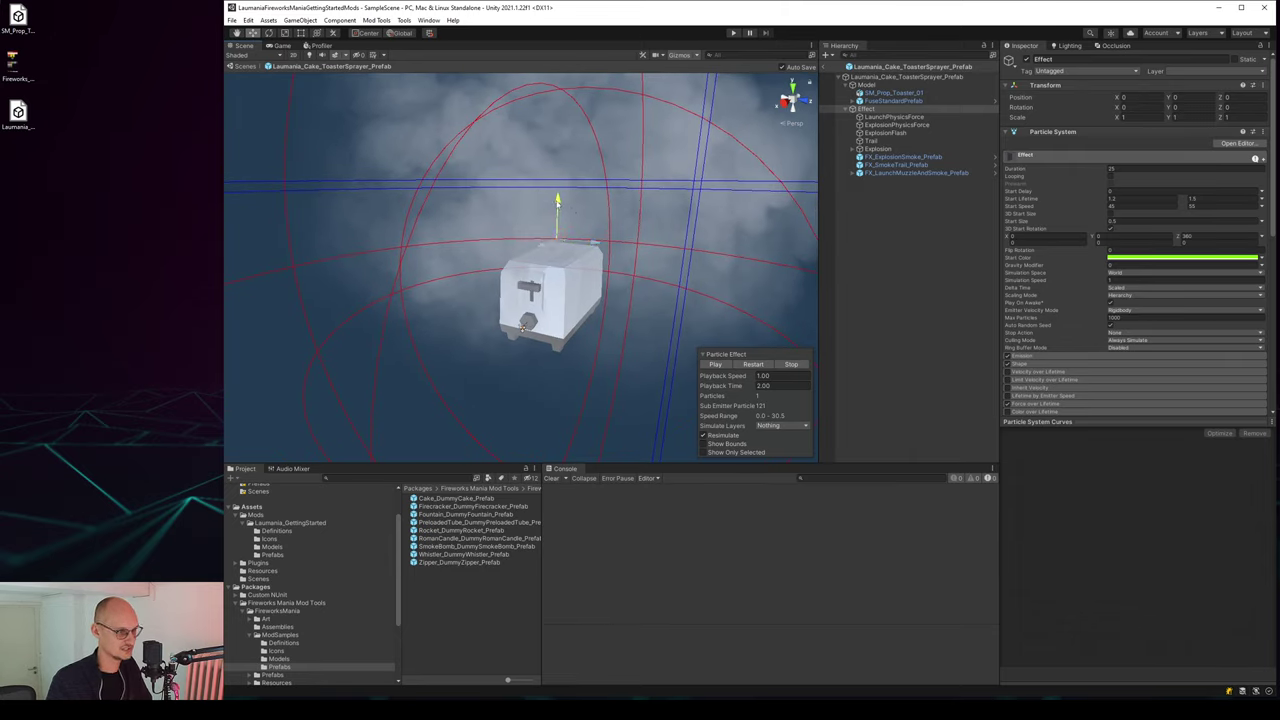
right_click_drag(558, 203, 560, 236)
left_click(787, 102)
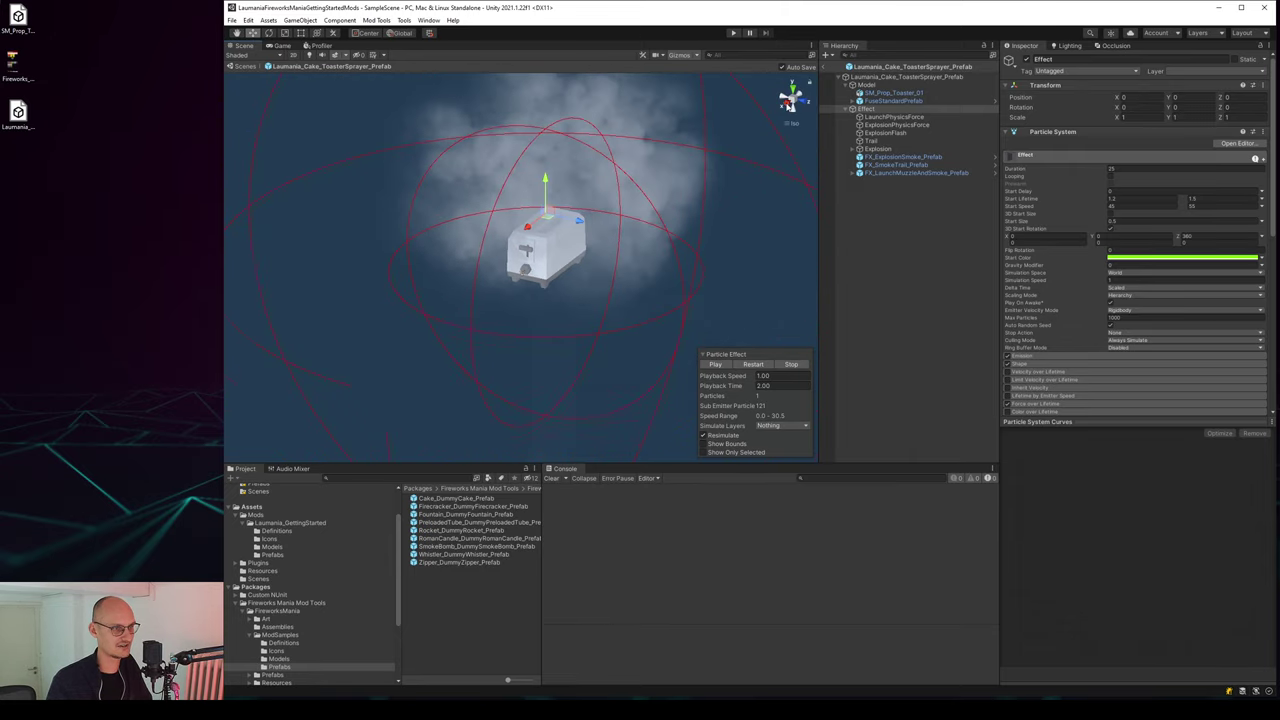
left_click(605, 104)
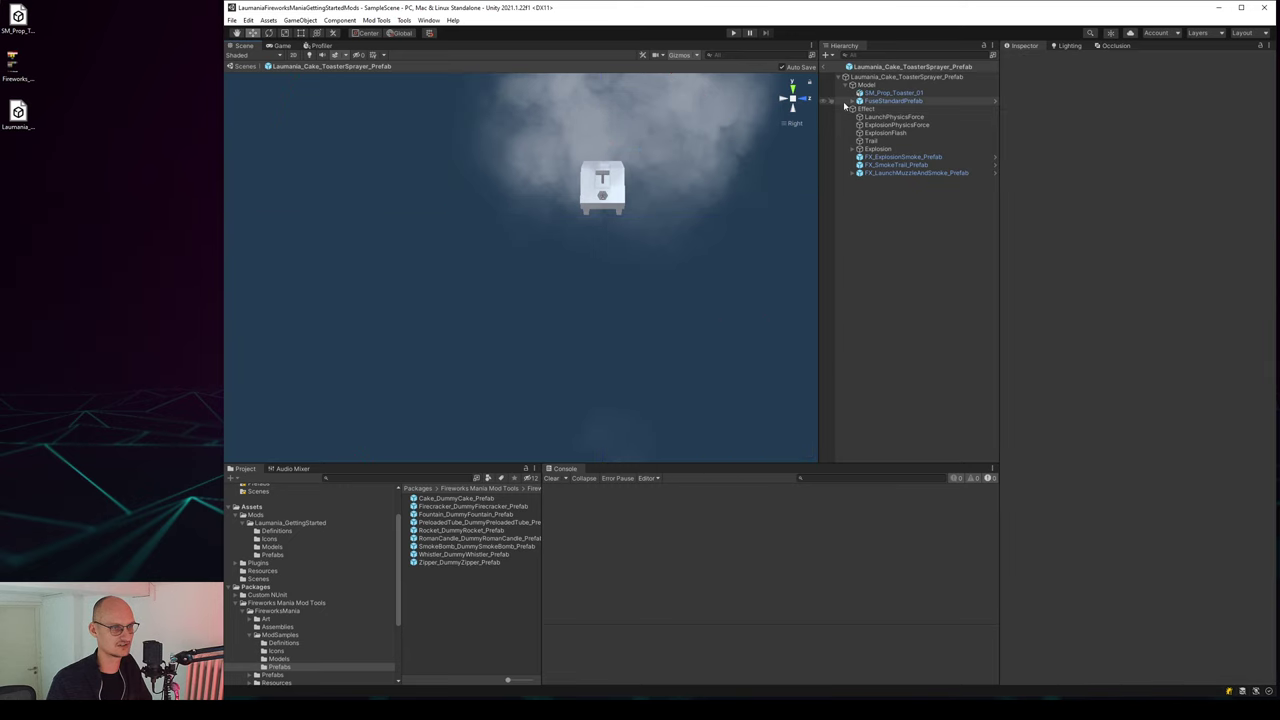
left_click(890, 110)
left_click_drag(602, 115, 604, 110)
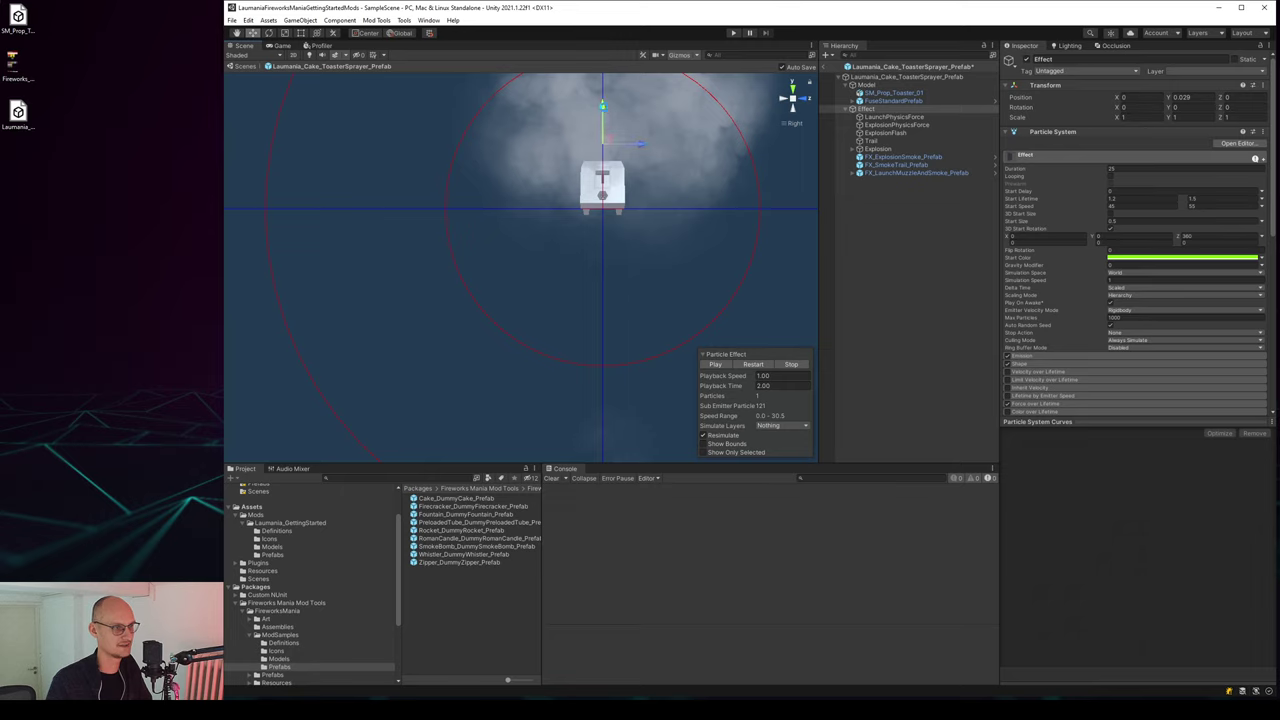
key("d")
right_click_drag(669, 177, 624, 183)
key("a")
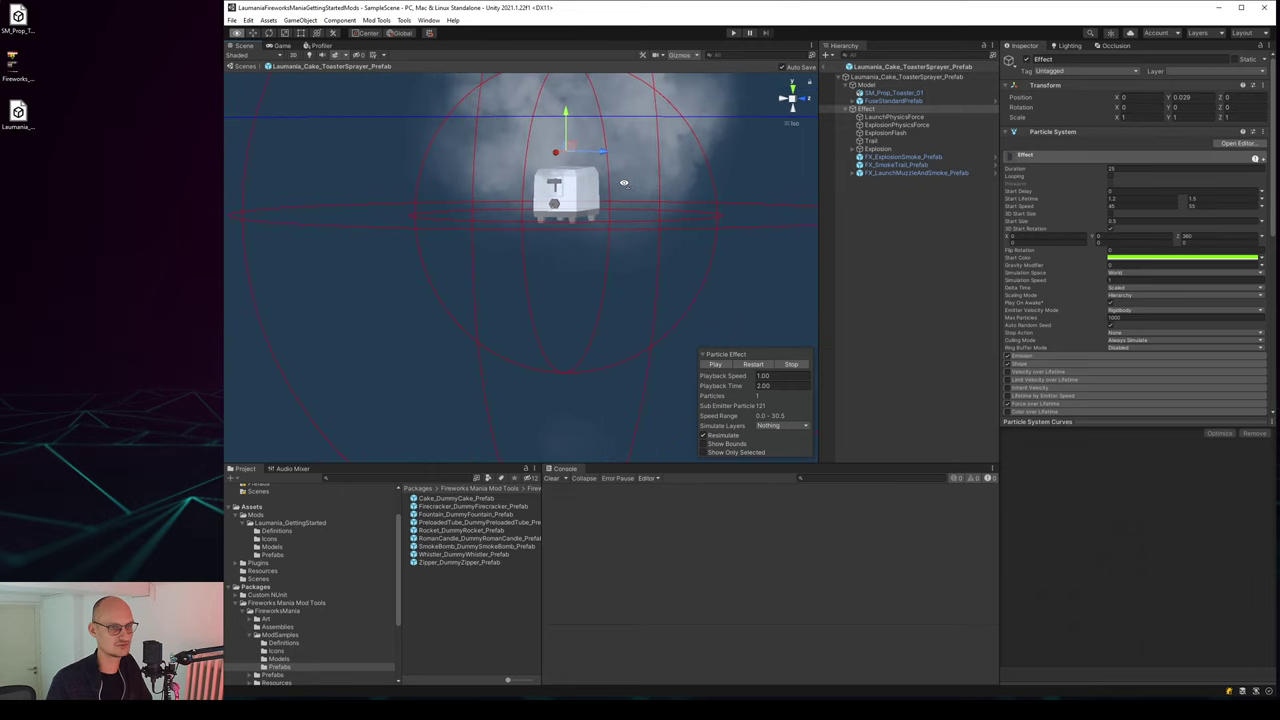
Find the vertically offset explosion smoke child under Effect and set FX_ExplosionSmoke_Prefab's Y position to 0.
left_click(898, 125)
left_click(905, 117)
left_click(905, 125)
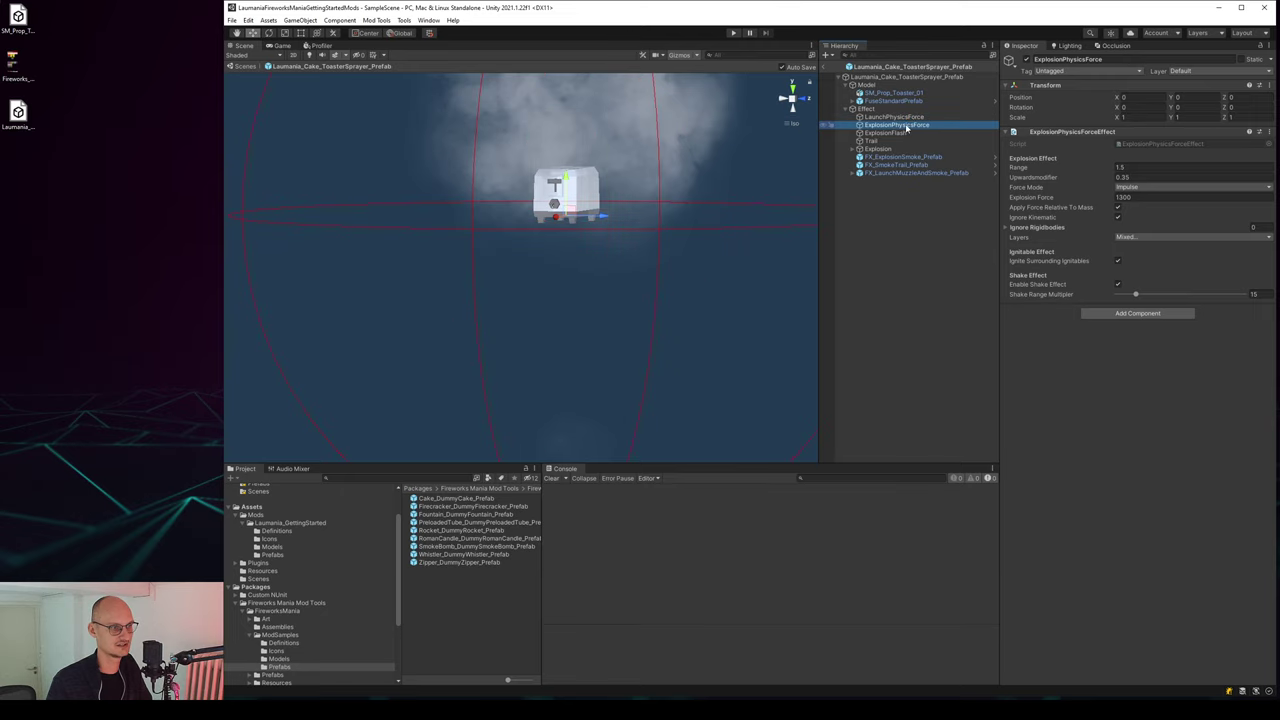
left_click(903, 109)
key("Down")
key("Down")
key("Down")
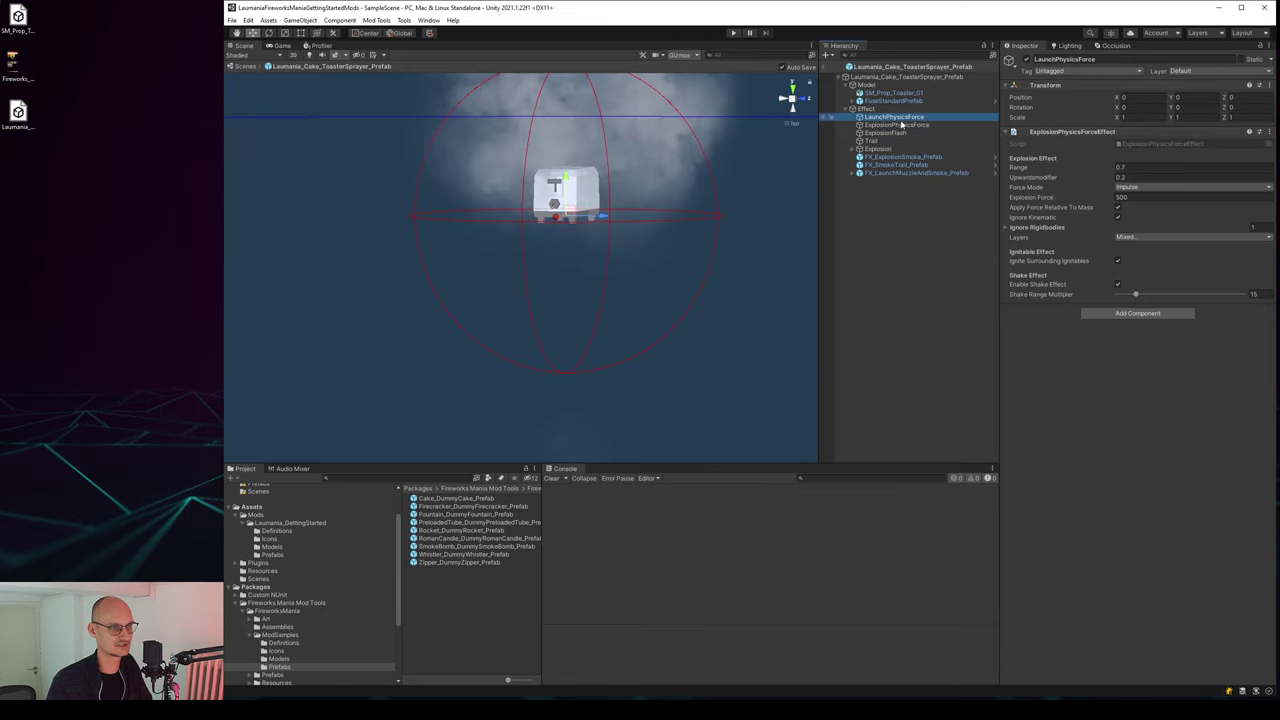
key("Down")
key("Down")
key("Down")
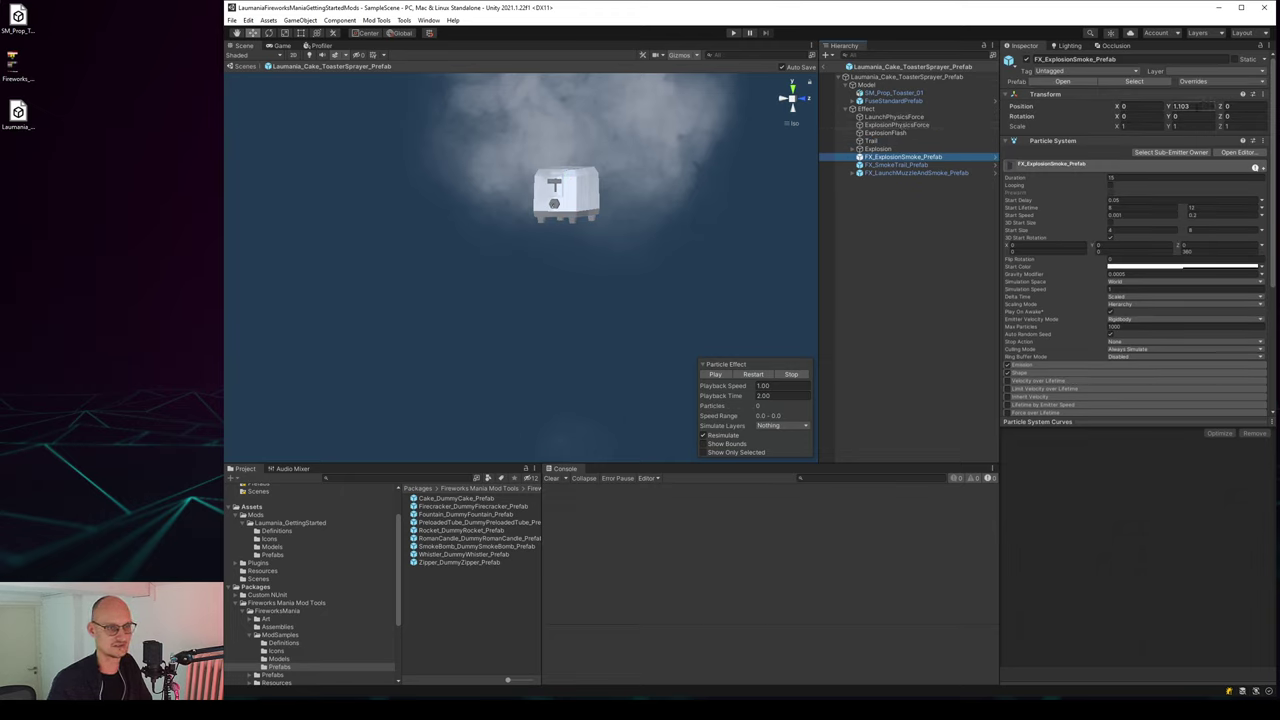
left_click(1197, 106)
type("0")
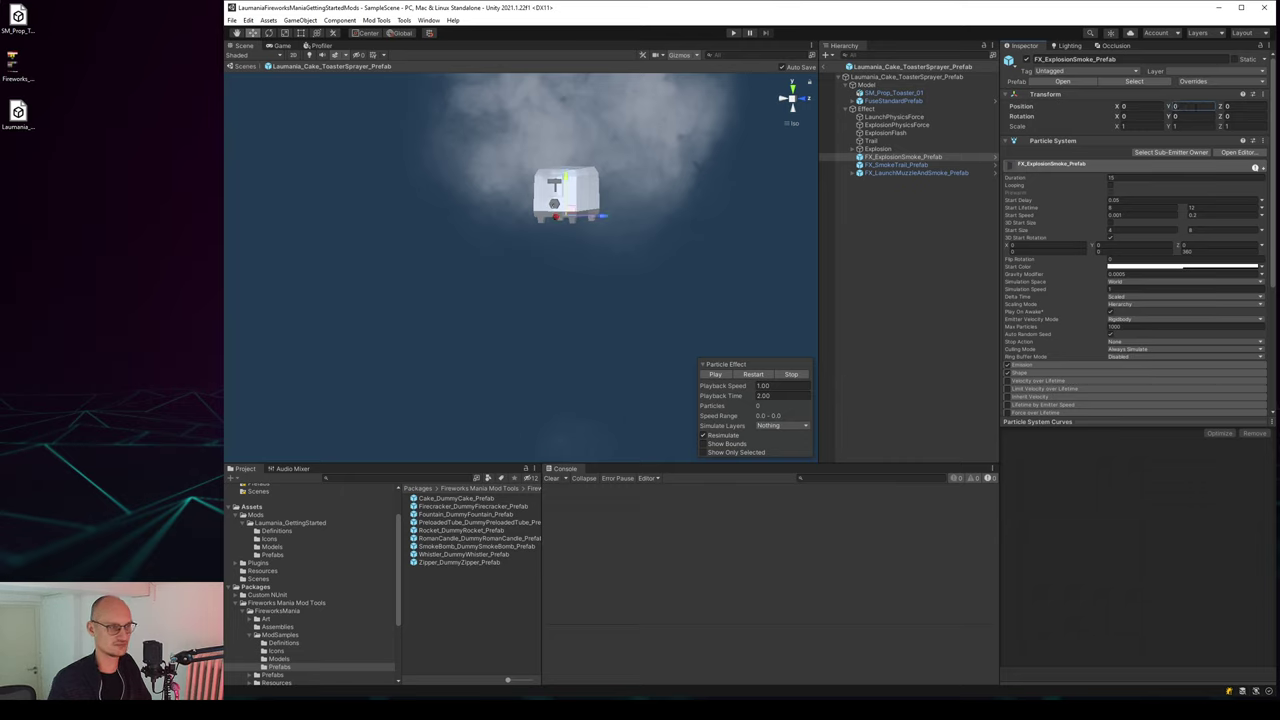
Check FX_SmokeTrail_Prefab's transform and set FX_LaunchMuzzleAndSmoke_Prefab's Y position to 0.
left_click(934, 167)
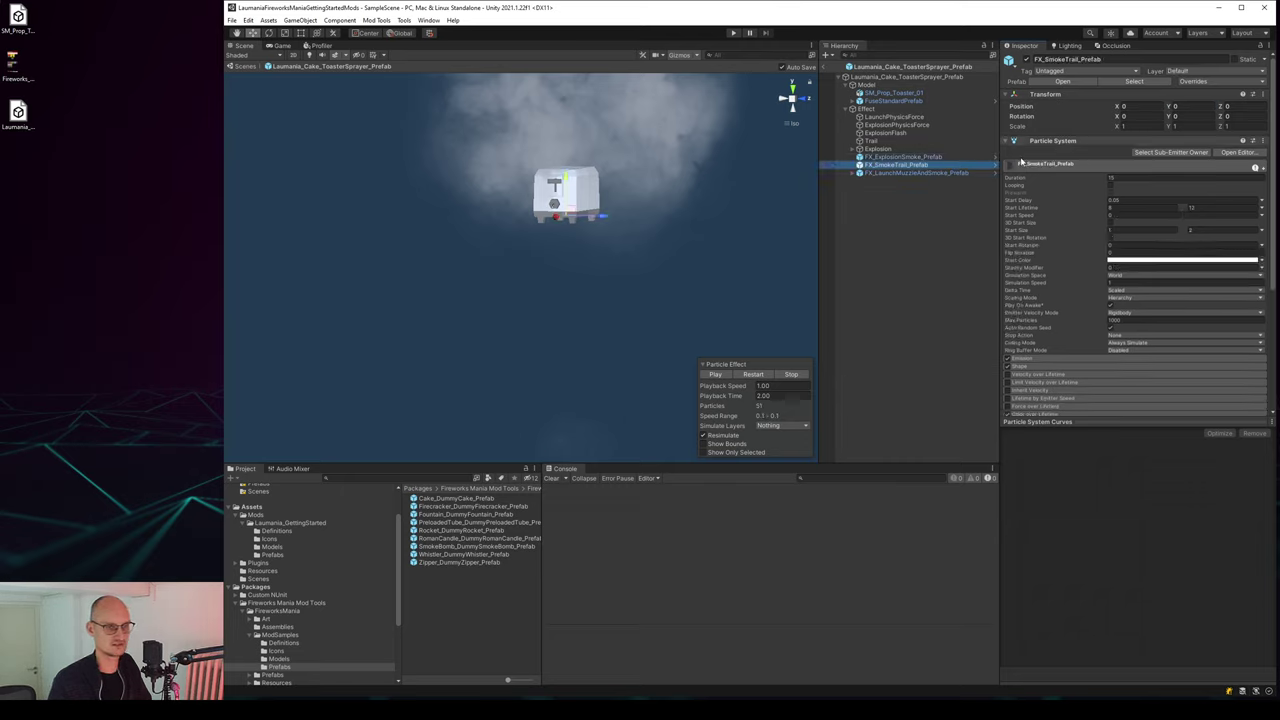
left_click(932, 173)
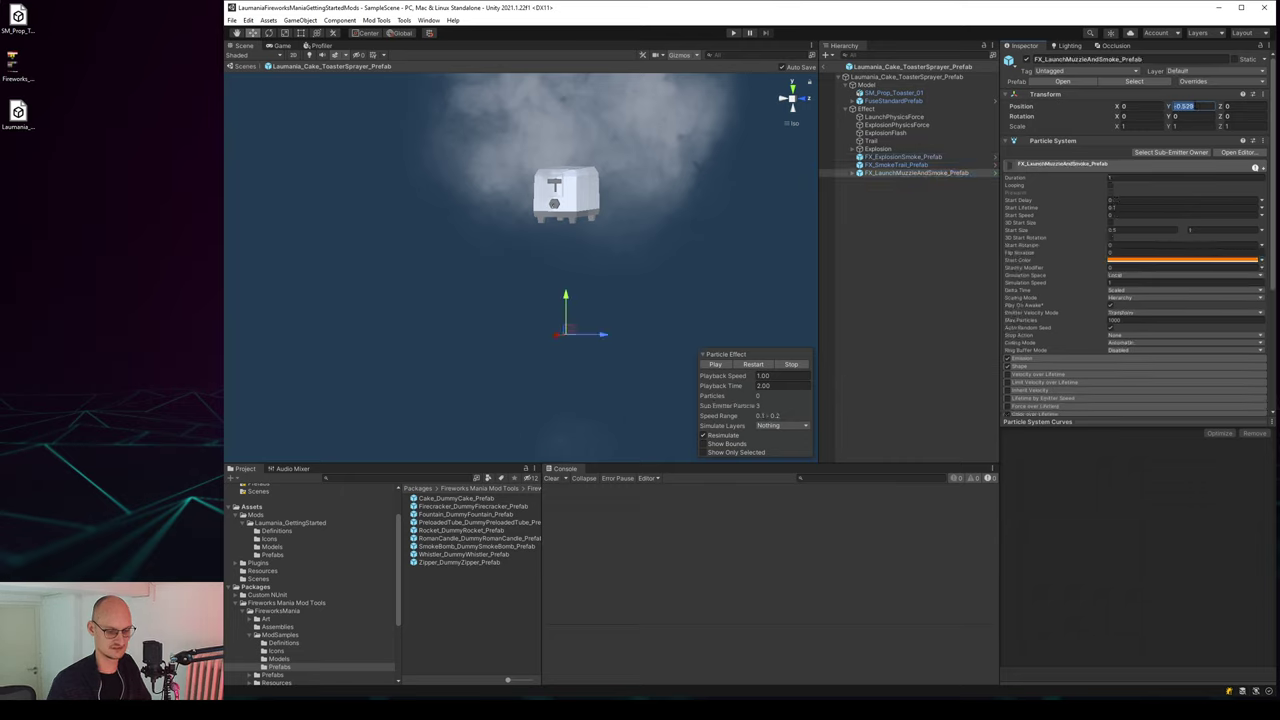
type("0")
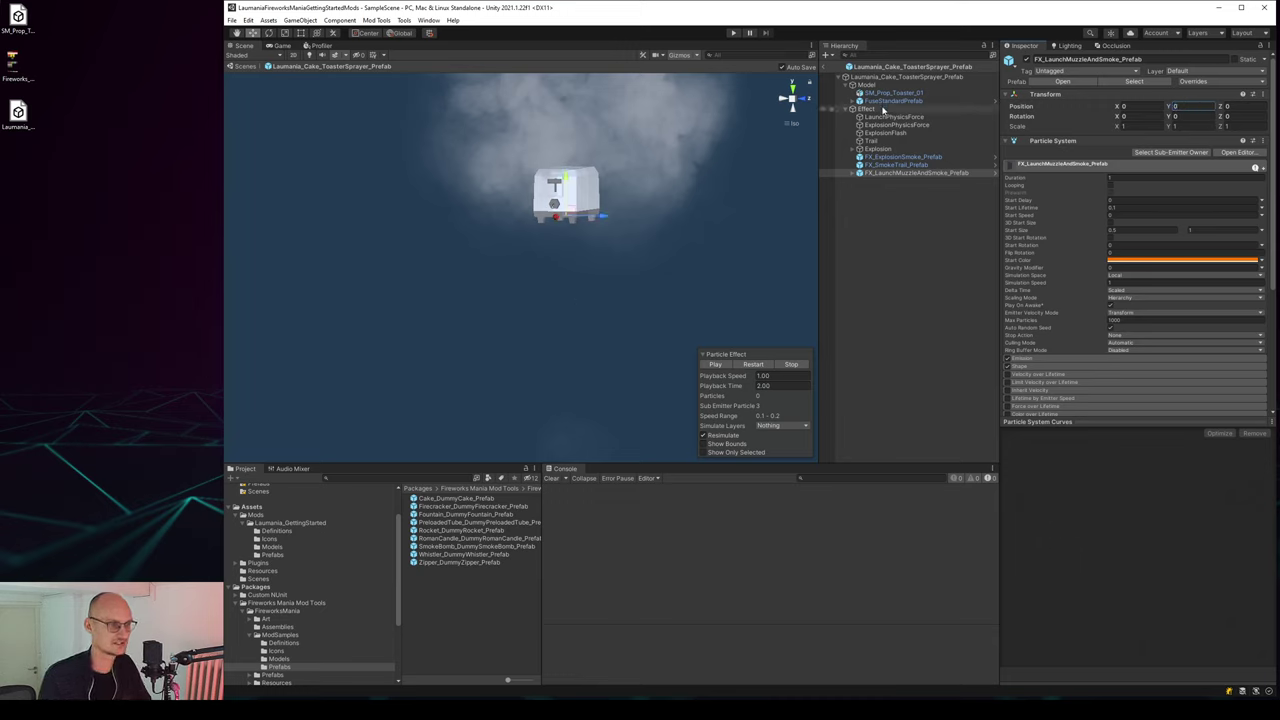
Move the Effect object up along the Y axis to about 0.261, level with the toaster's top.
left_click(866, 108)
left_click_drag(567, 181, 569, 131)
left_click(801, 123)
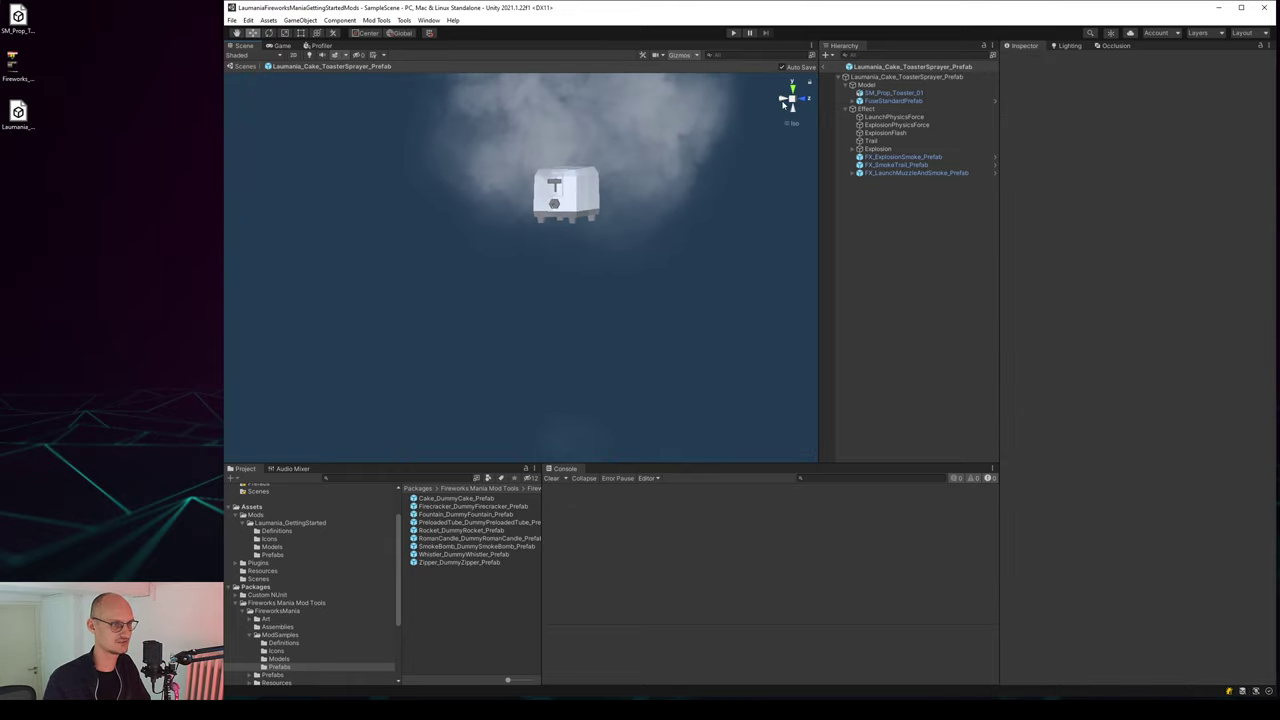
left_click(784, 100)
left_click(866, 108)
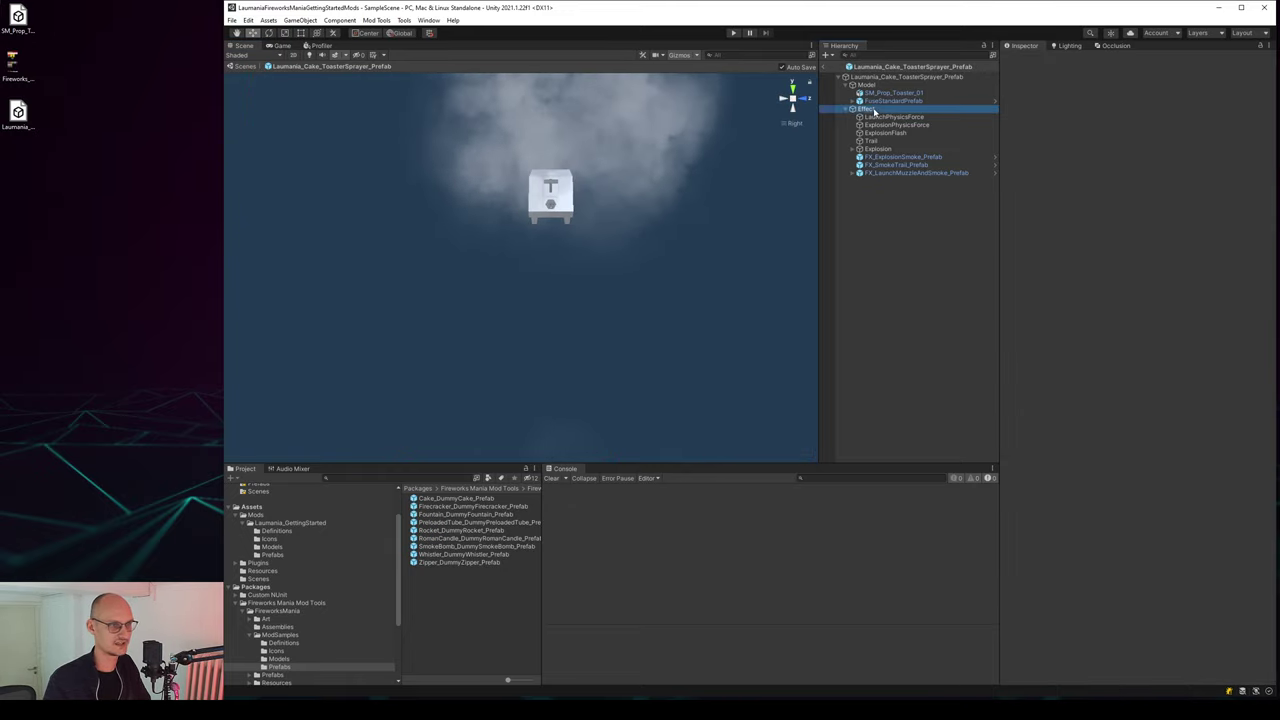
Recheck the transform positions of all child objects under Effect.
left_click(886, 173)
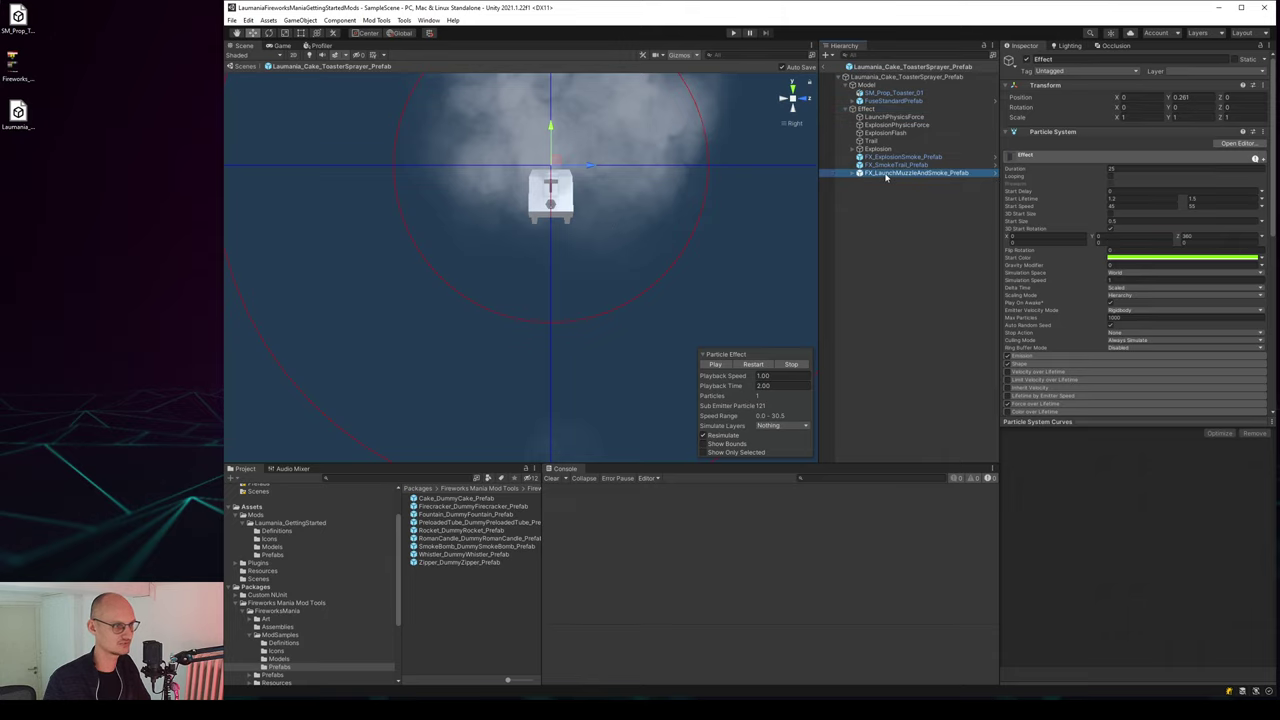
key("Up")
key("Up")
key("Up")
key("Up")
key("Up")
key("Up")
key("Up")
key("Up")
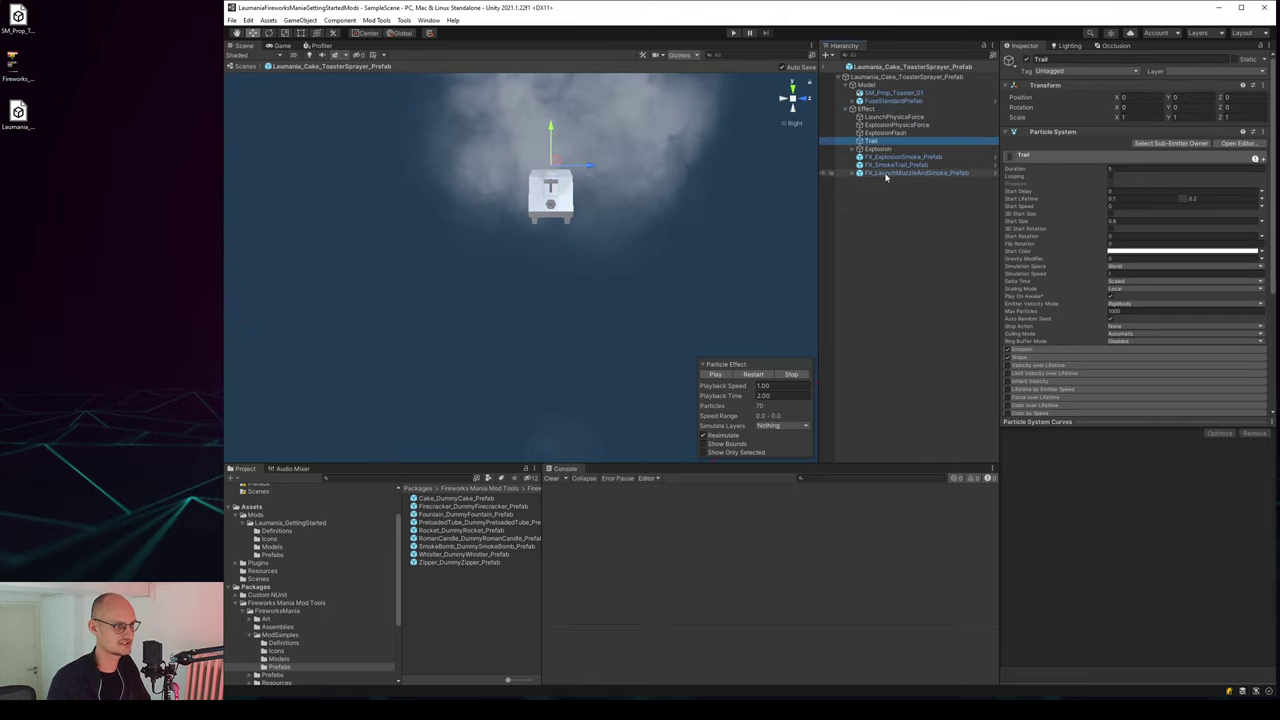
key("Down")
key("Up")
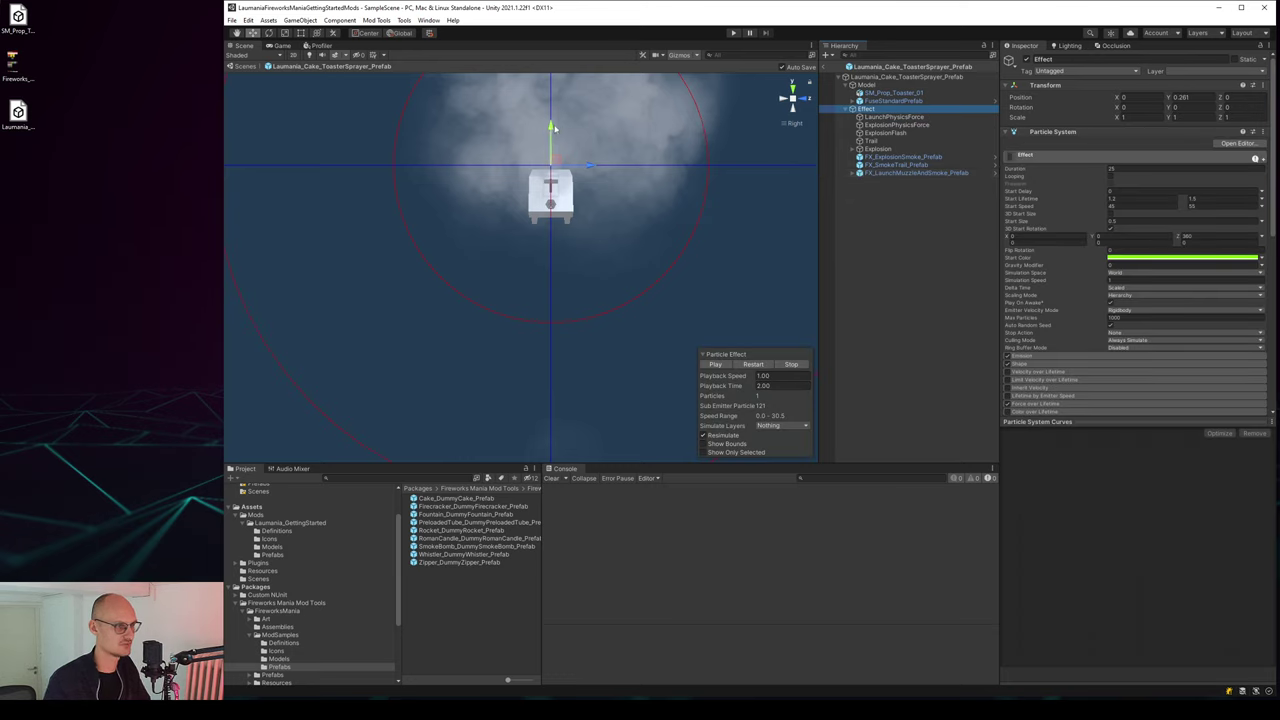
Raise the Effect object to a Y position of about 0.281, and play and stop its particle preview.
left_click_drag(551, 131, 551, 127)
left_click_drag(614, 188, 620, 225, "alt")
scroll(546, 177, "down", 10)
scroll(528, 203, "up", 6)
left_click(797, 368)
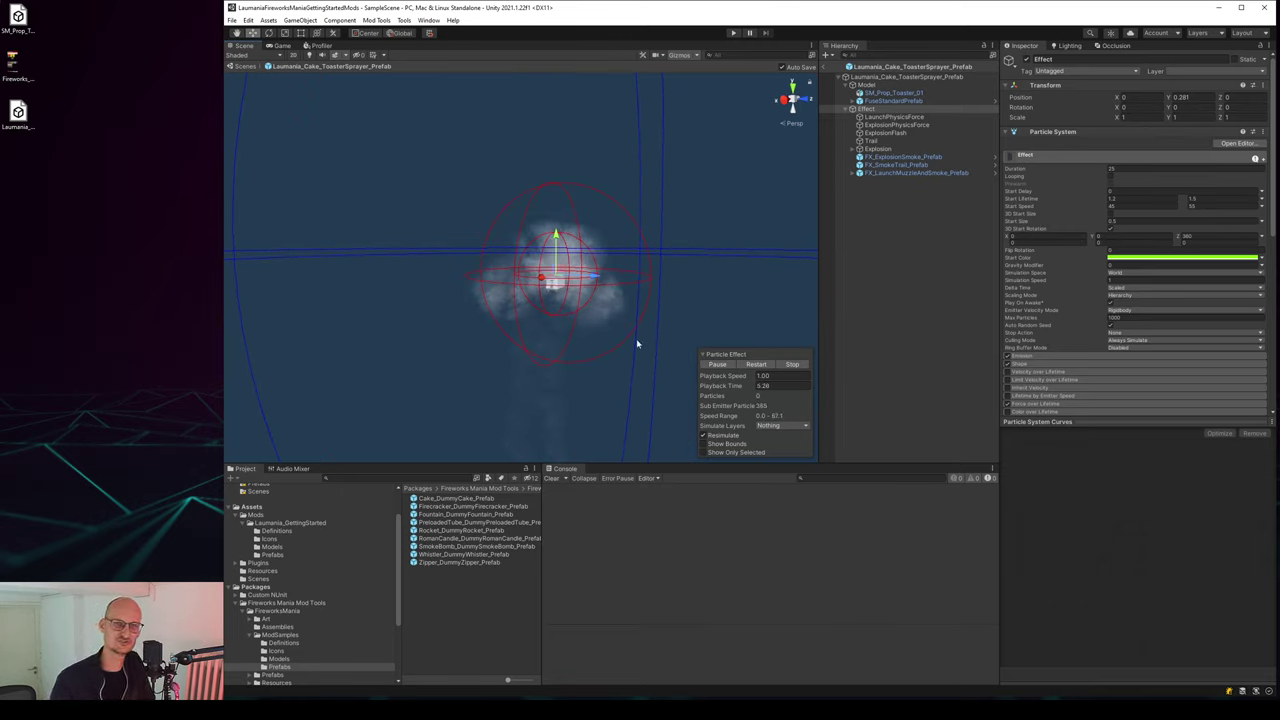
left_click(792, 364)
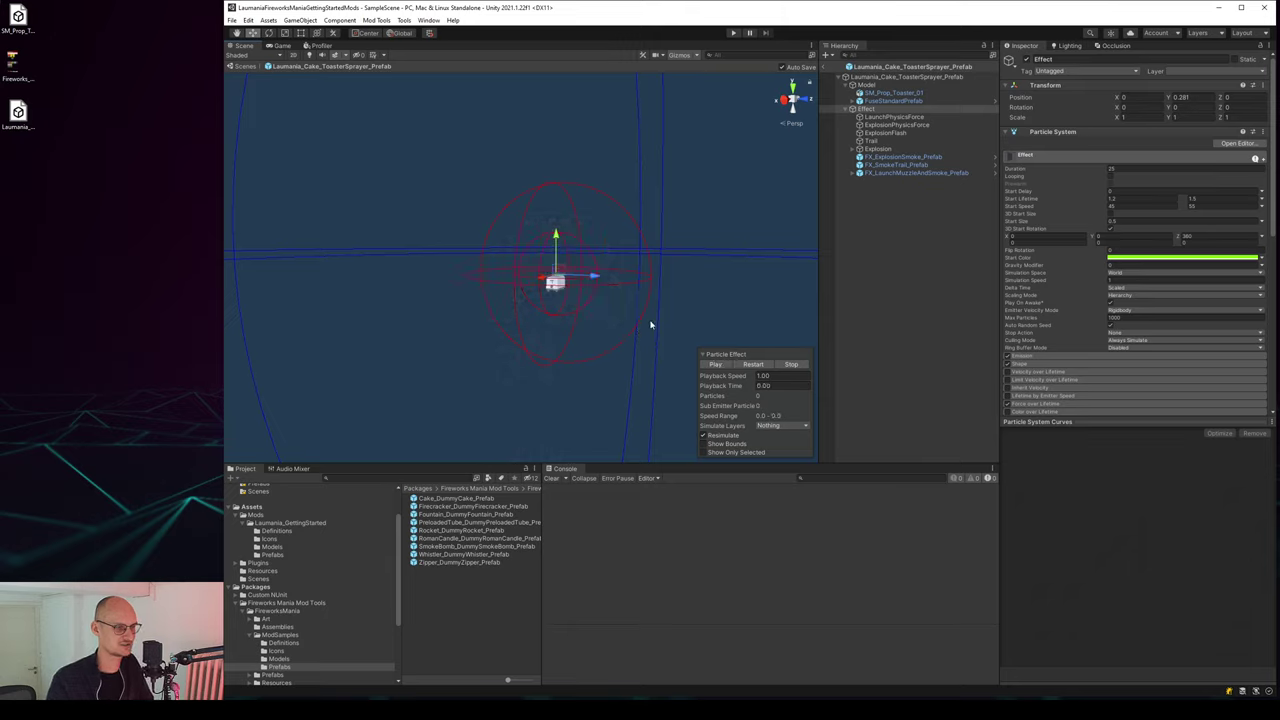
Enable Show Only Selected for the Effect's particle preview and play it.
scroll(650, 325, "up", 6)
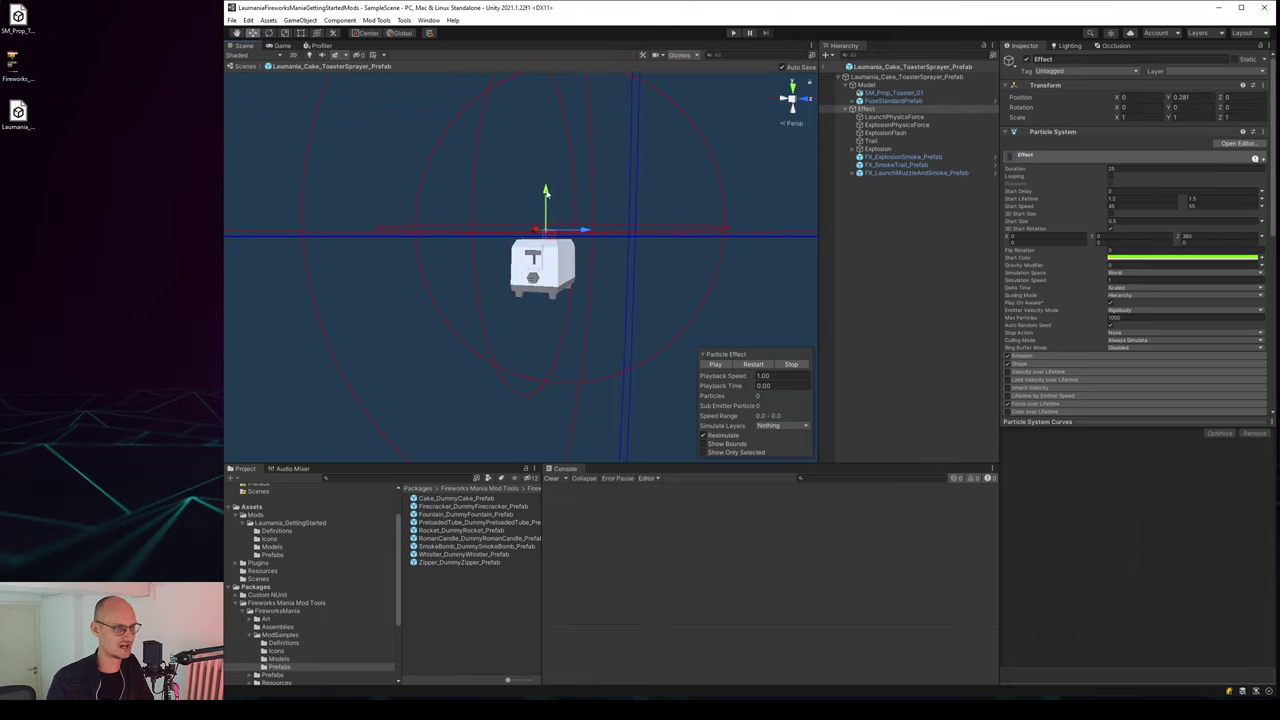
scroll(1134, 328, "down", 3)
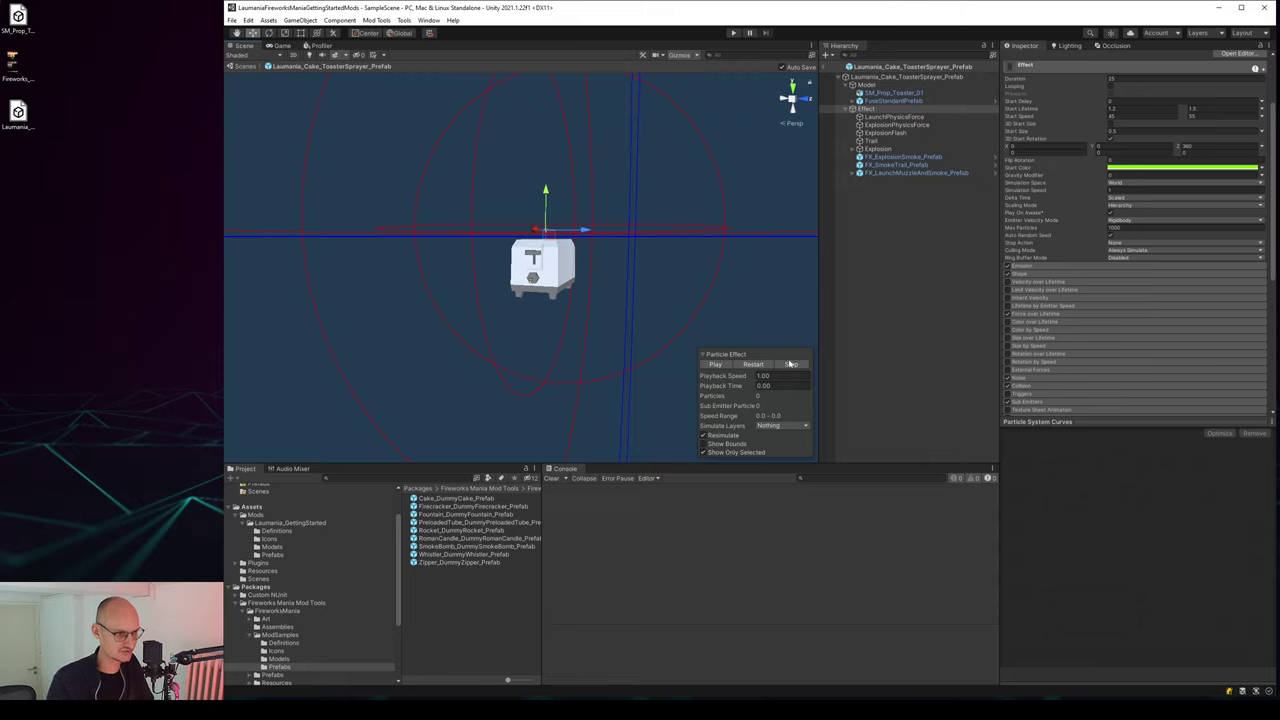
scroll(617, 346, "down", 4)
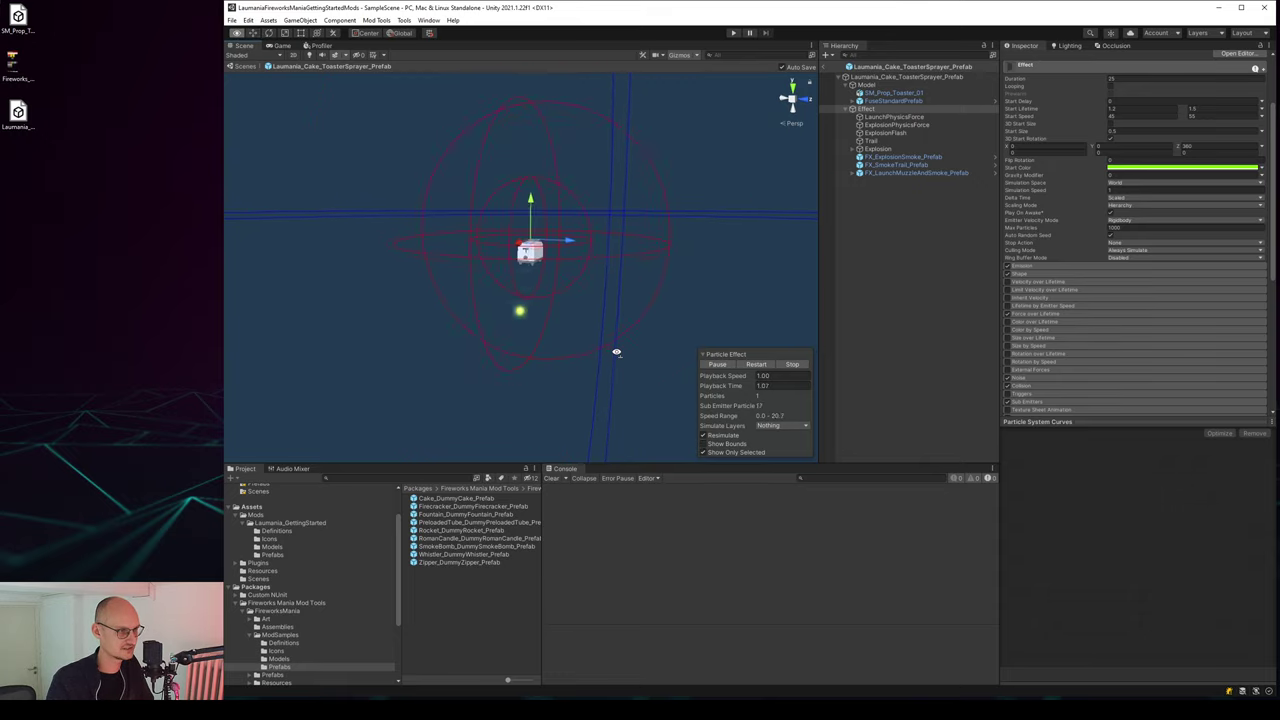
Disable Show Only Selected in the particle preview, raise the Effect object further above the toaster along Y, and replay the preview.
left_click(703, 452)
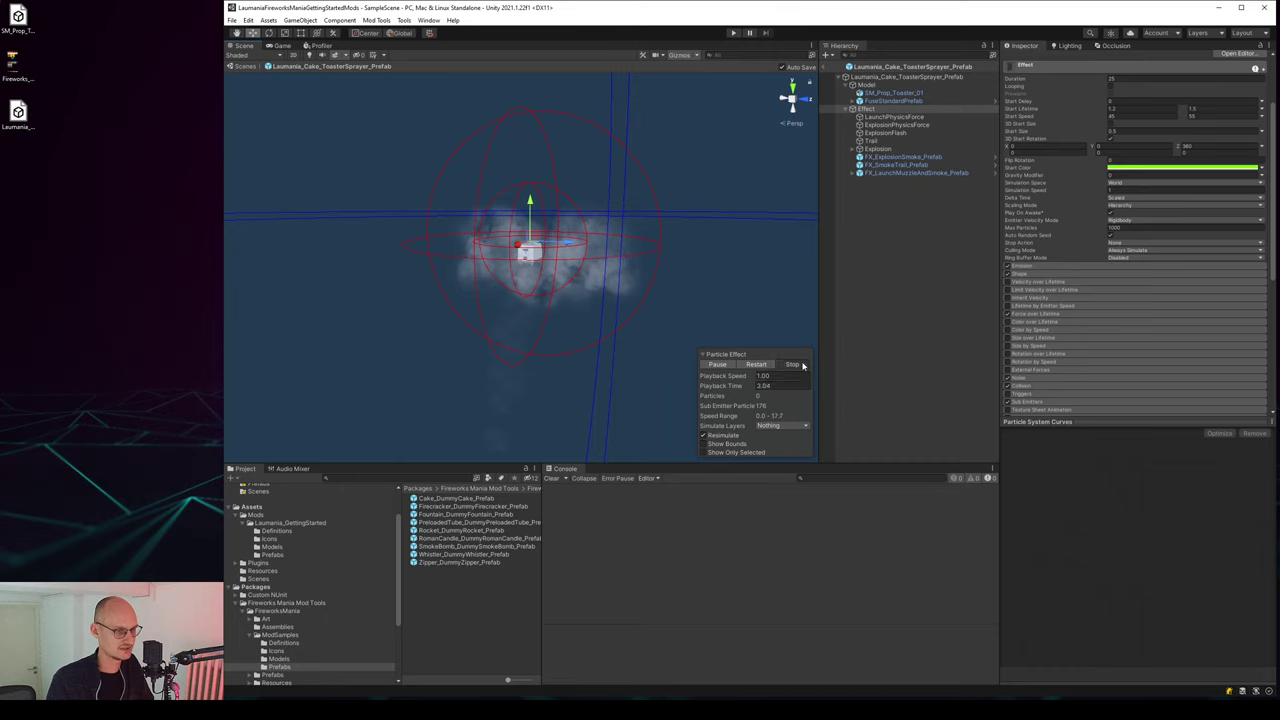
left_click_drag(530, 203, 530, 192)
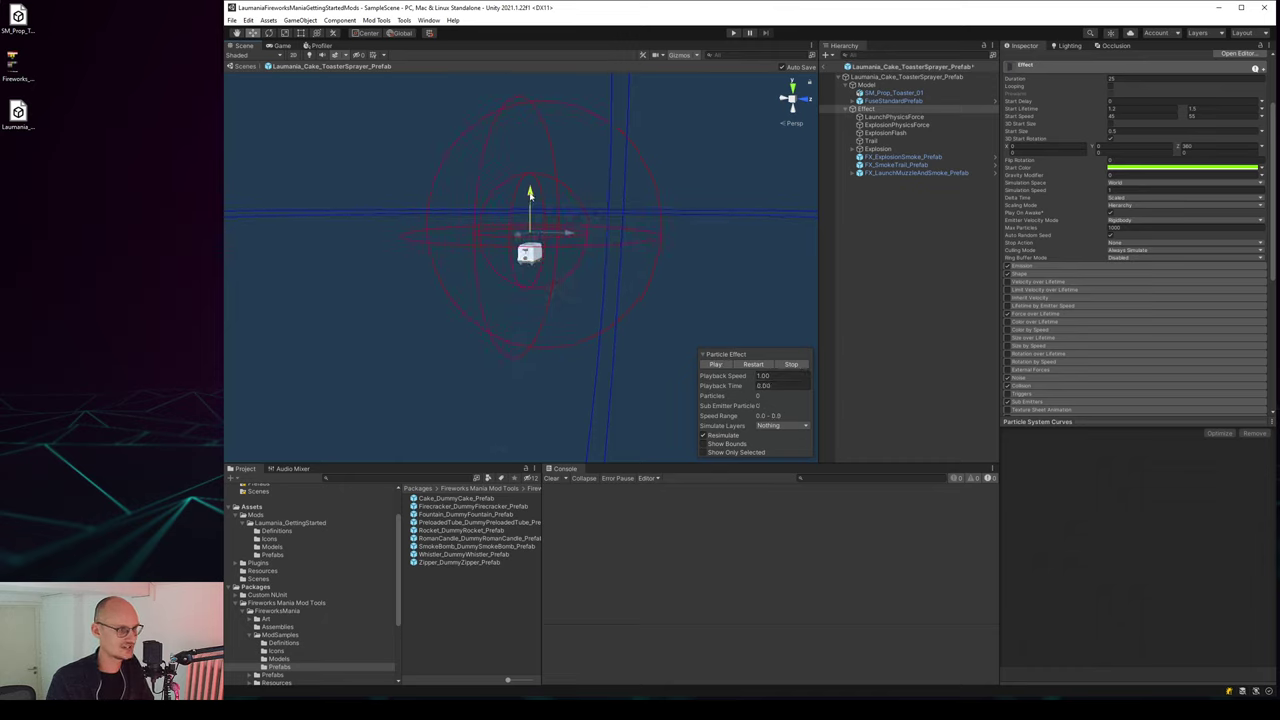
left_click(716, 365)
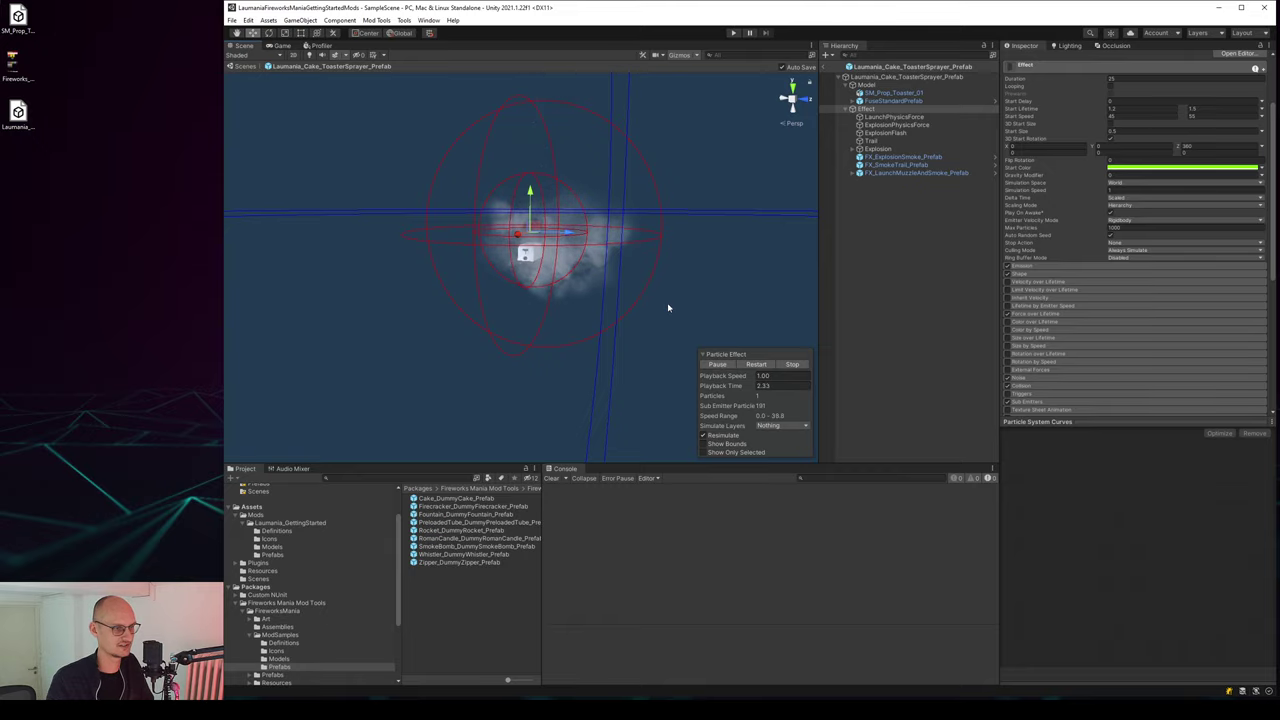
left_click_drag(651, 289, 700, 235, "alt")
left_click(737, 231)
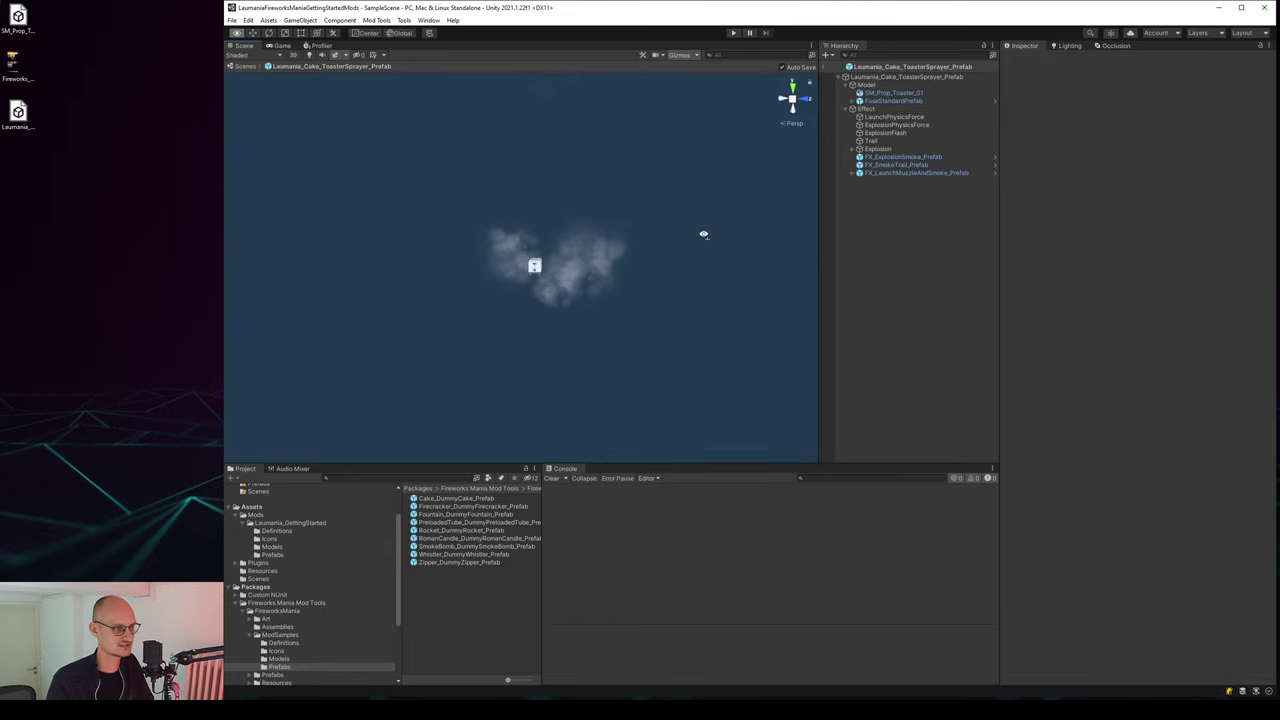
Adjust the Effect object's Y position to about 0.327 and stop its particle preview.
left_click(888, 110)
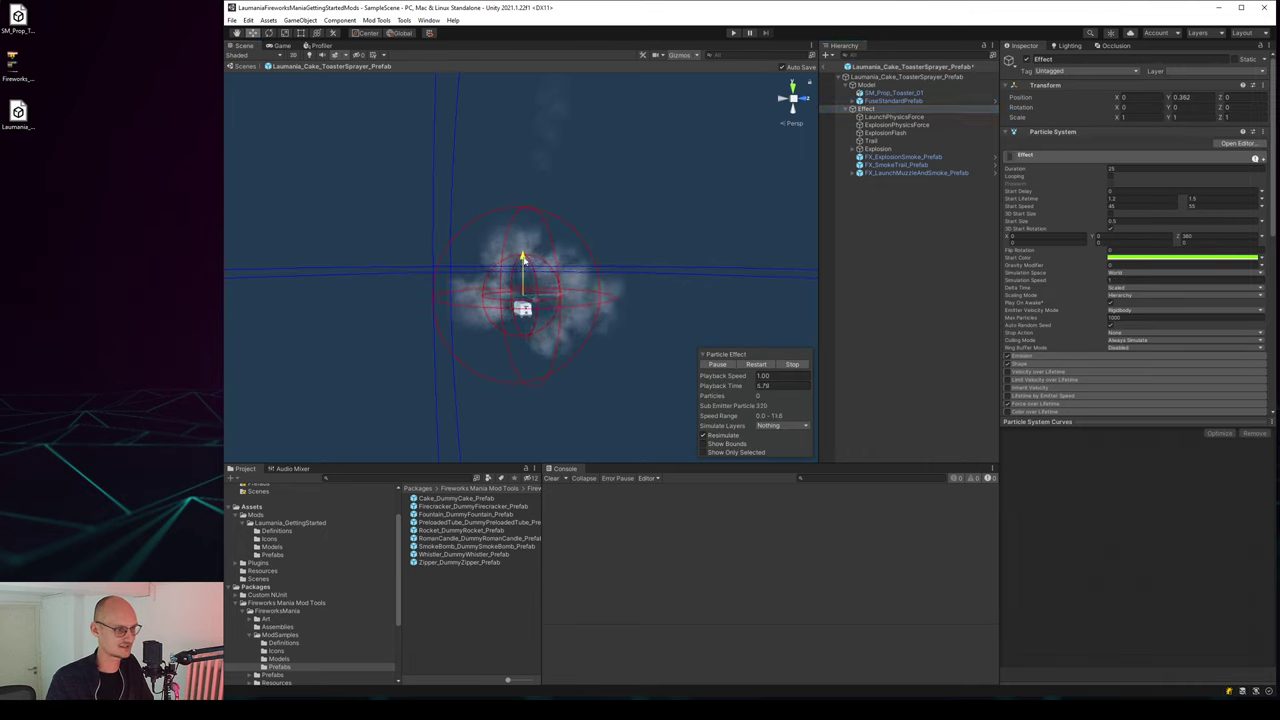
mouse_move(646, 286)
left_mouse_down("alt")
mouse_move(658, 270)
mouse_move(609, 276)
mouse_move(622, 251)
mouse_move(608, 234)
mouse_move(577, 291)
mouse_move(666, 254)
mouse_move(640, 268)
left_mouse_up("alt")
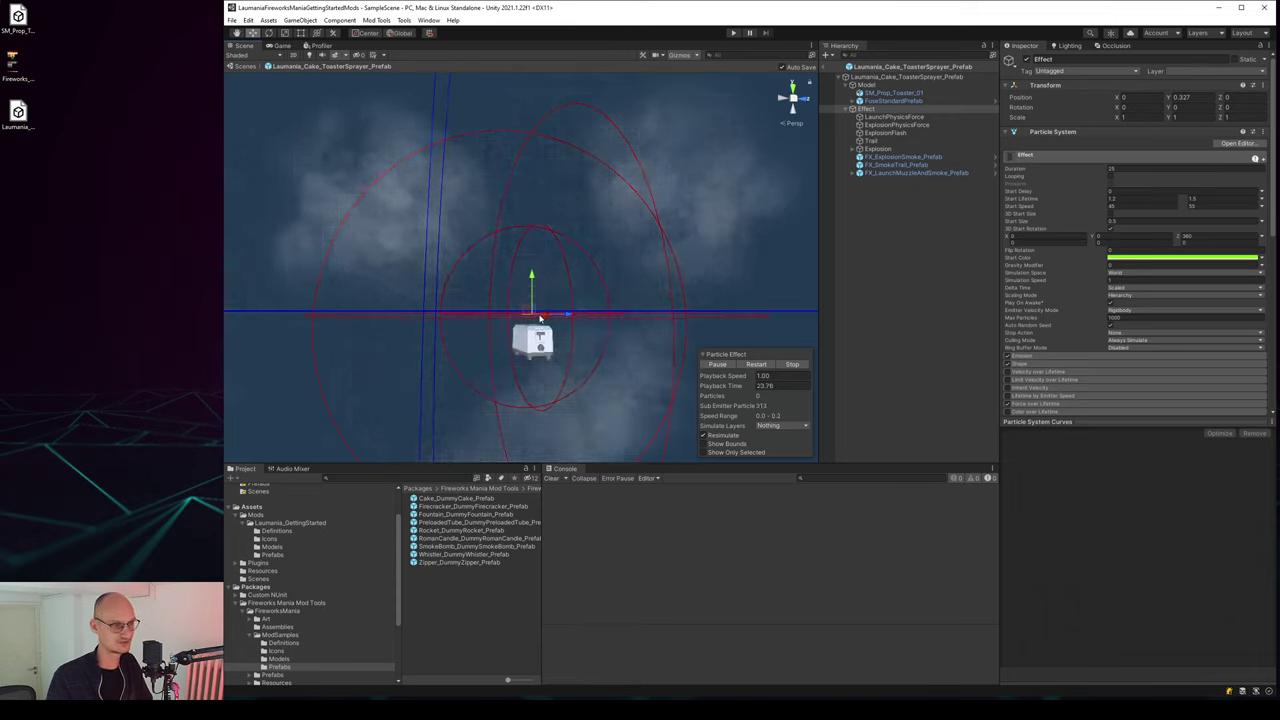
key(".")
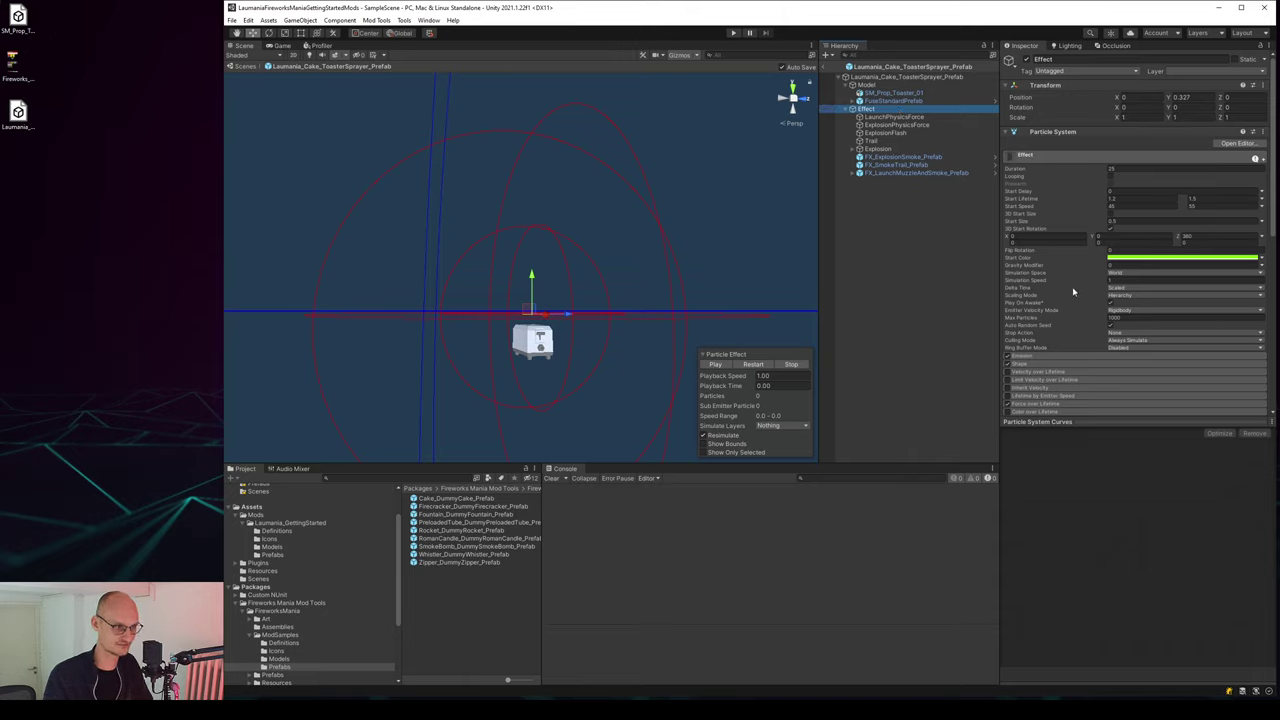
Set the Radius Scale in the Effect particle system's Collision module to 1.
scroll(1080, 294, "down", 5)
left_click(1034, 297)
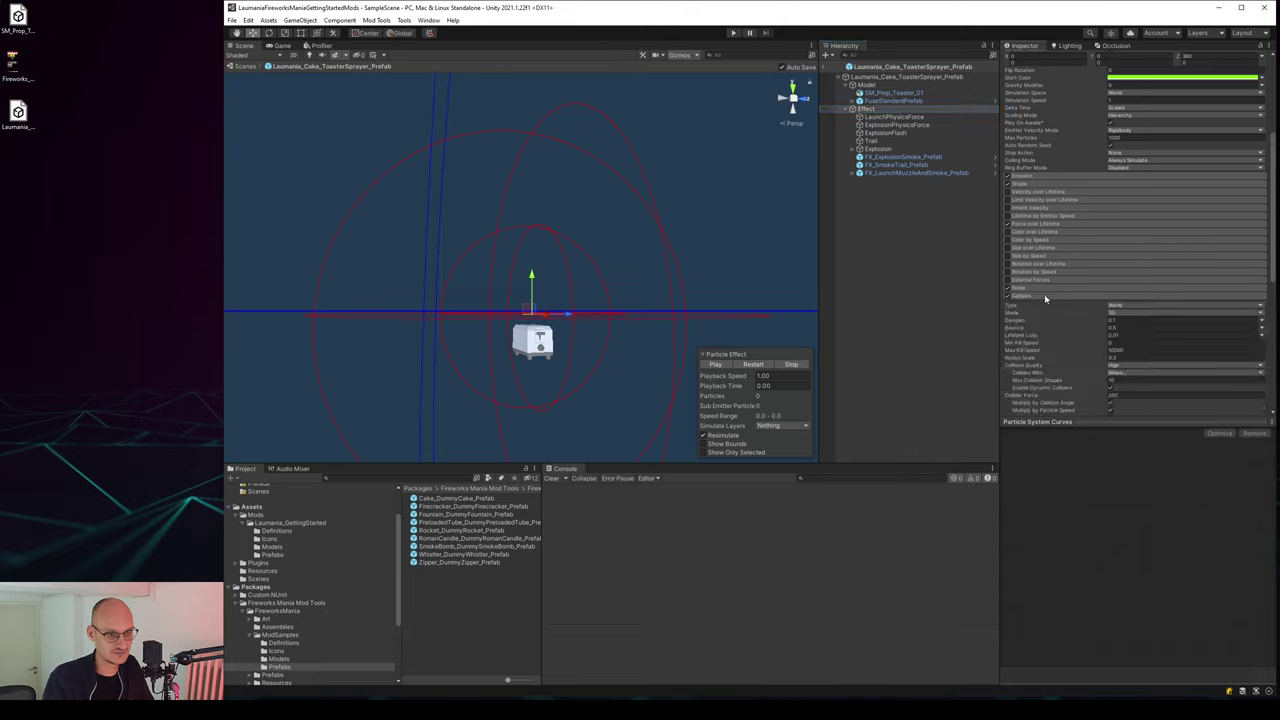
scroll(1060, 299, "down", 3)
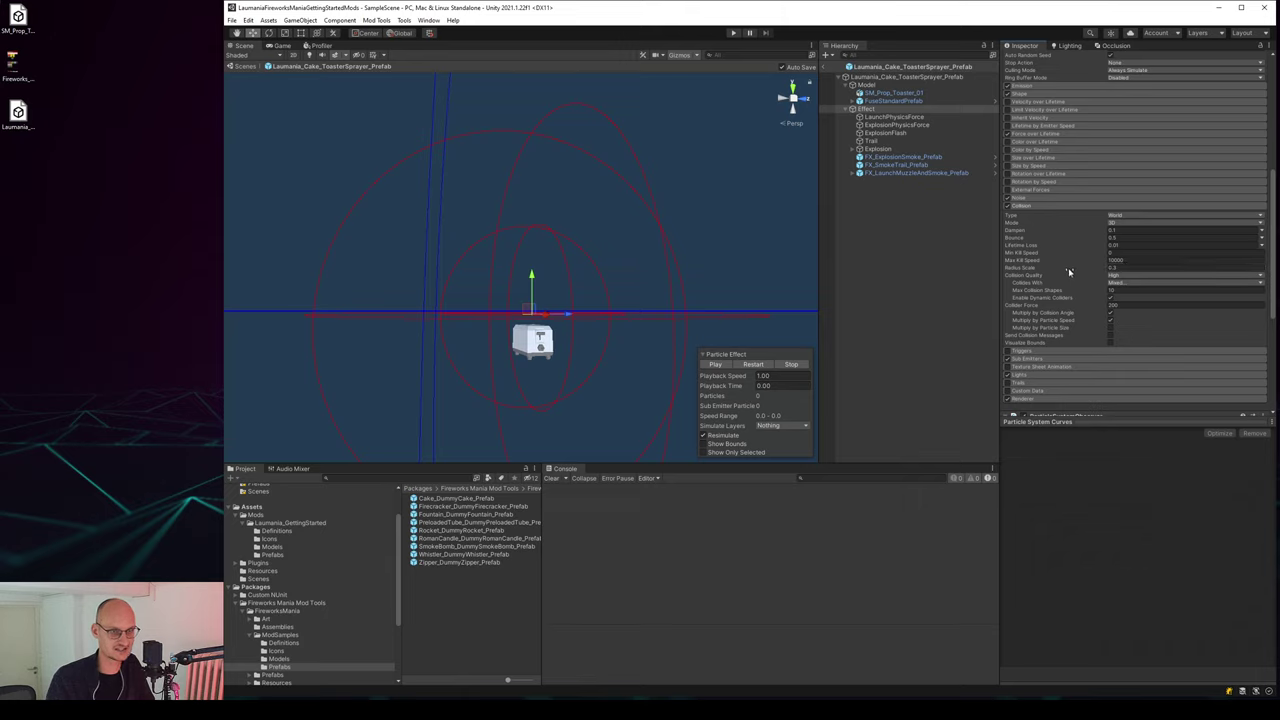
type("1")
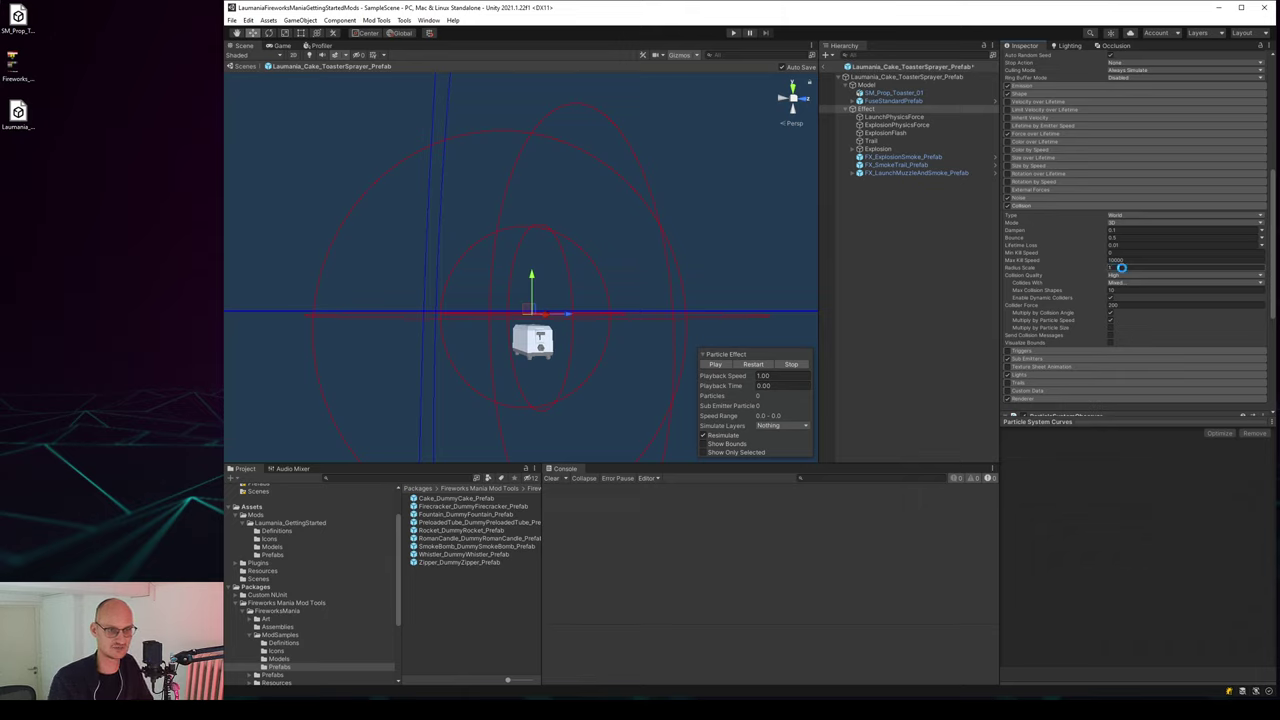
Replay the Effect's particle preview, watch the launch around the toaster from farther away, and stop it.
left_click(799, 366)
left_click(714, 366)
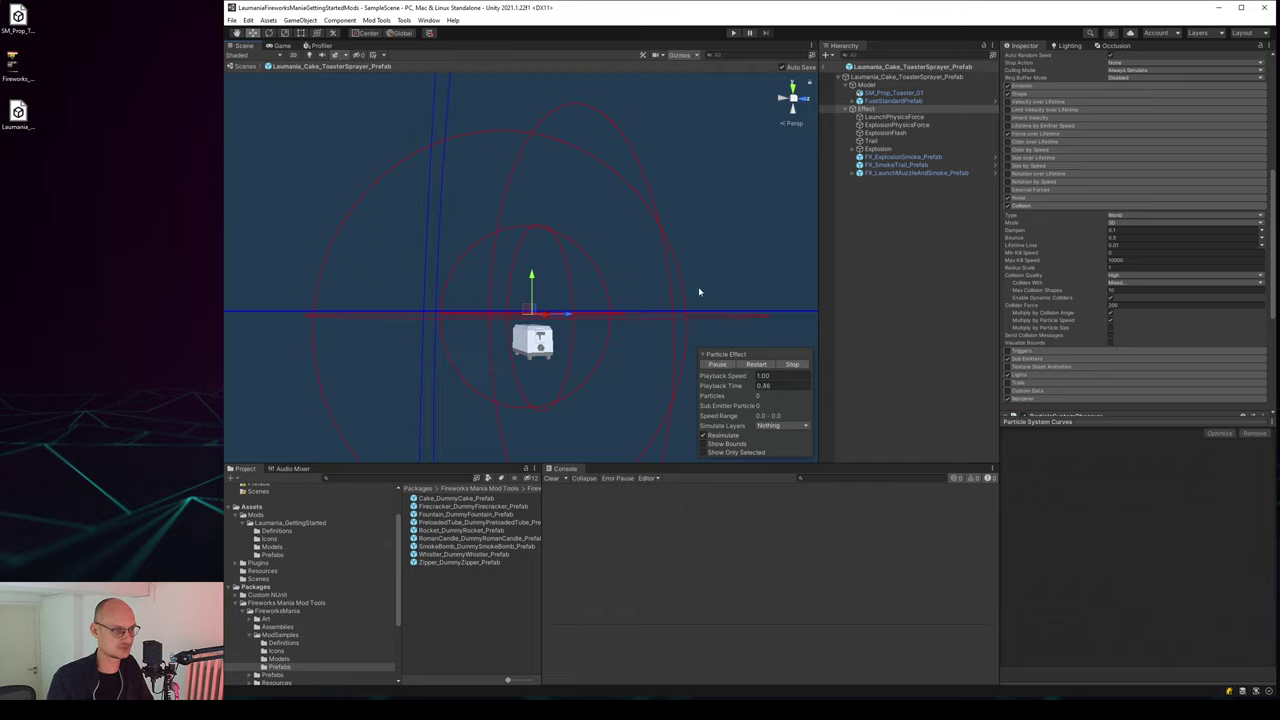
key("s")
right_click_drag(699, 292, 665, 299)
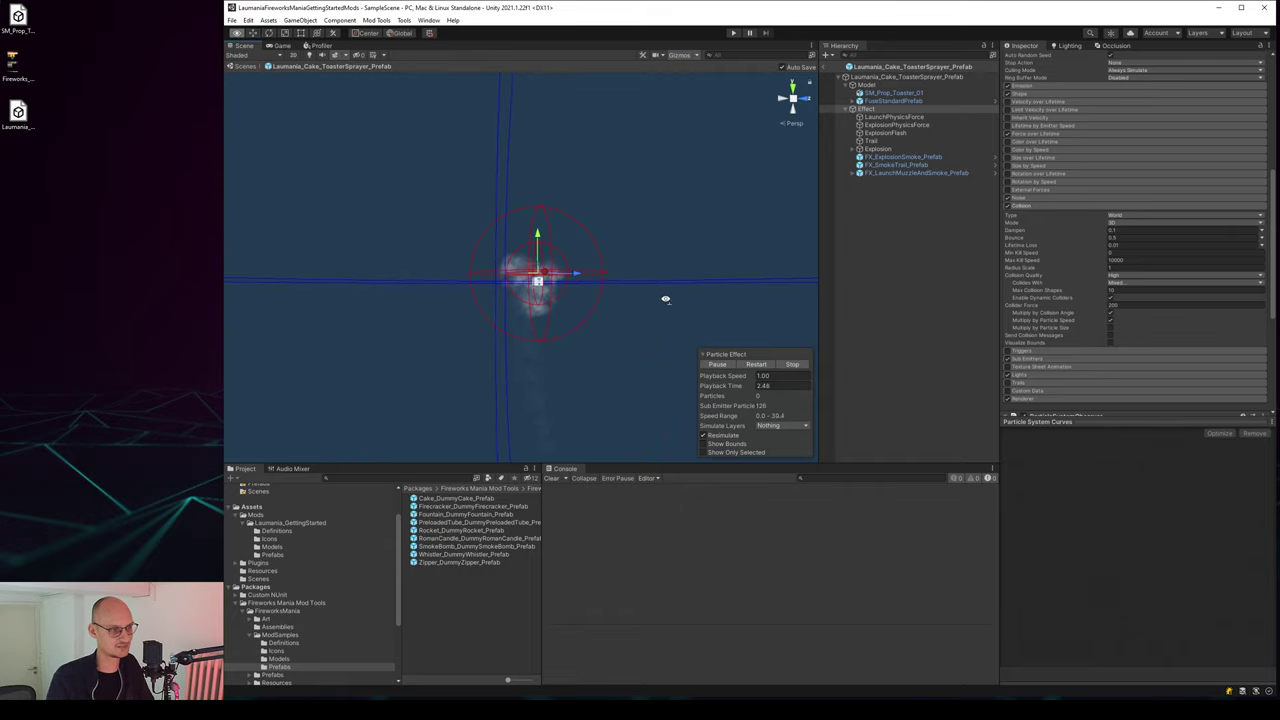
left_click(799, 366)
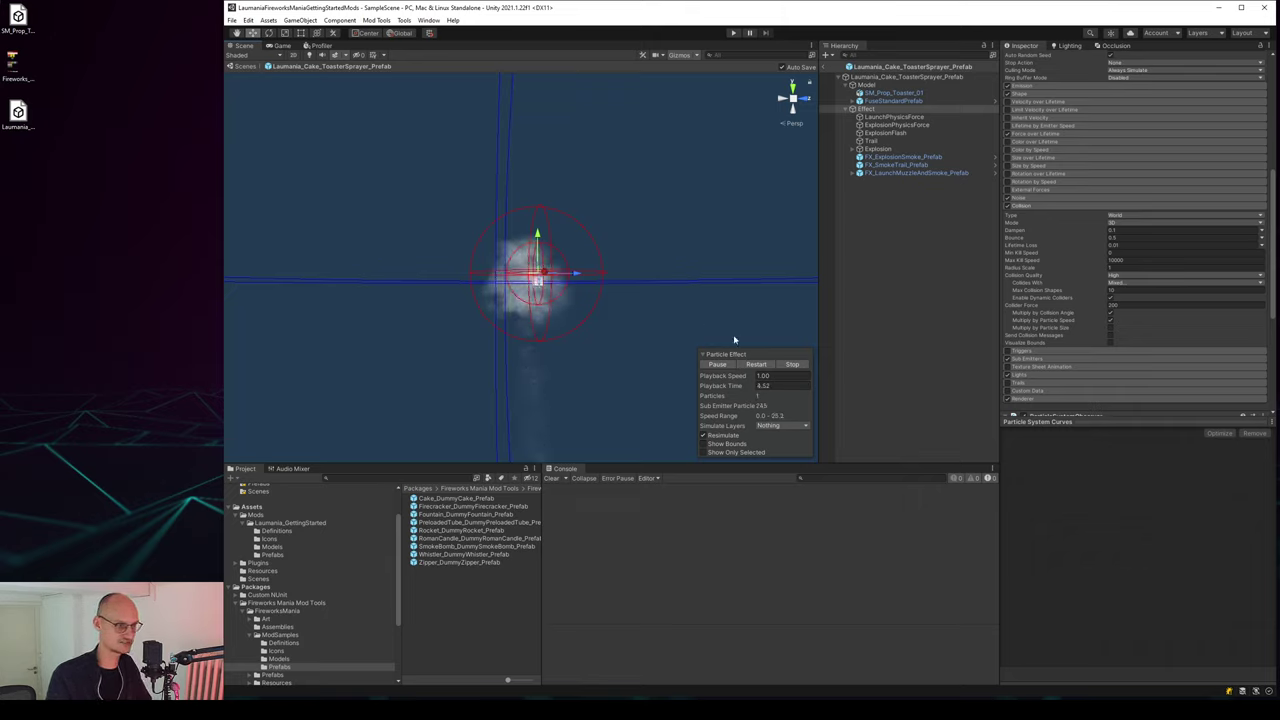
left_click(796, 366)
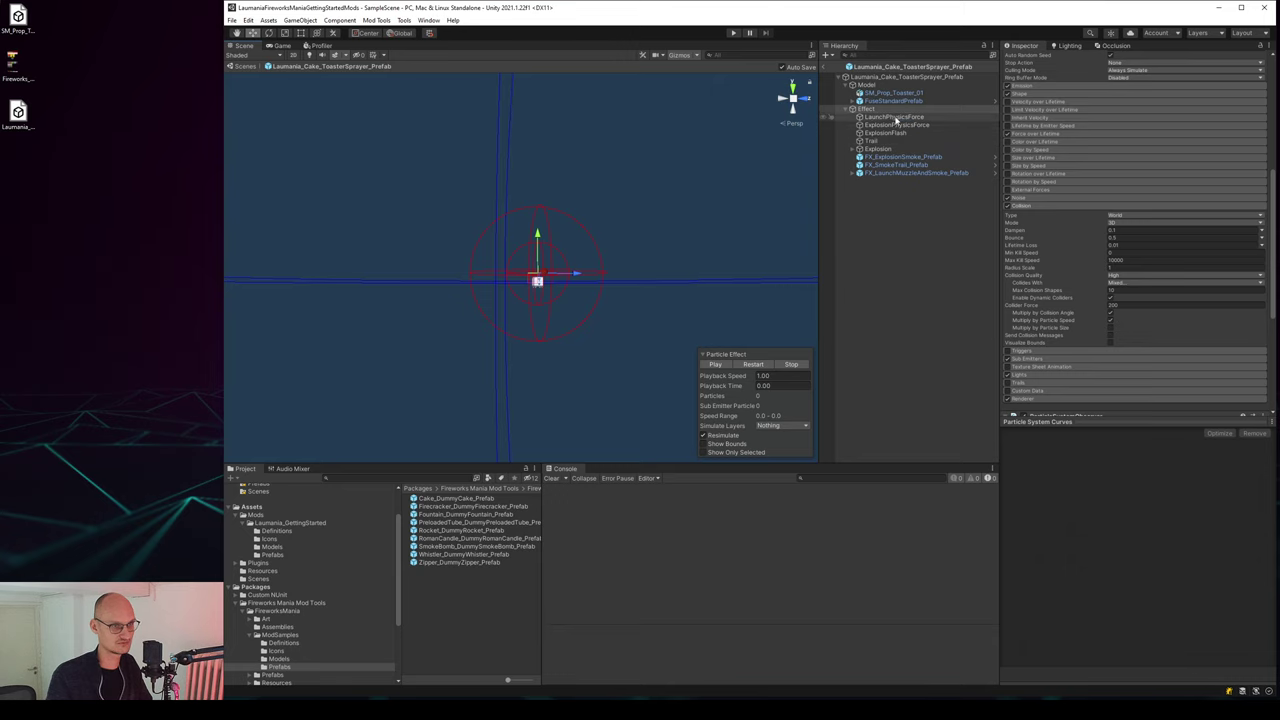
Set the Radius Scale in the Effect particle system's Collision module back to 0.3.
left_click(868, 108)
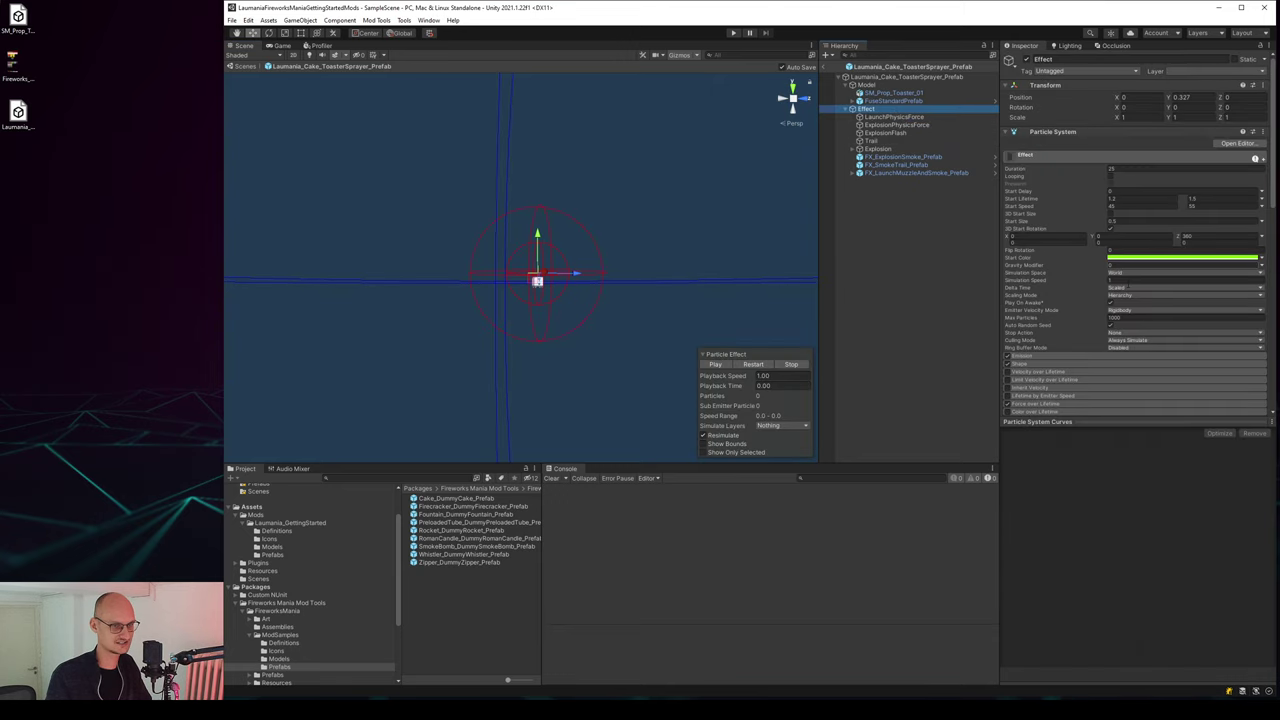
scroll(1139, 305, "down", 5)
scroll(1133, 315, "down", 3)
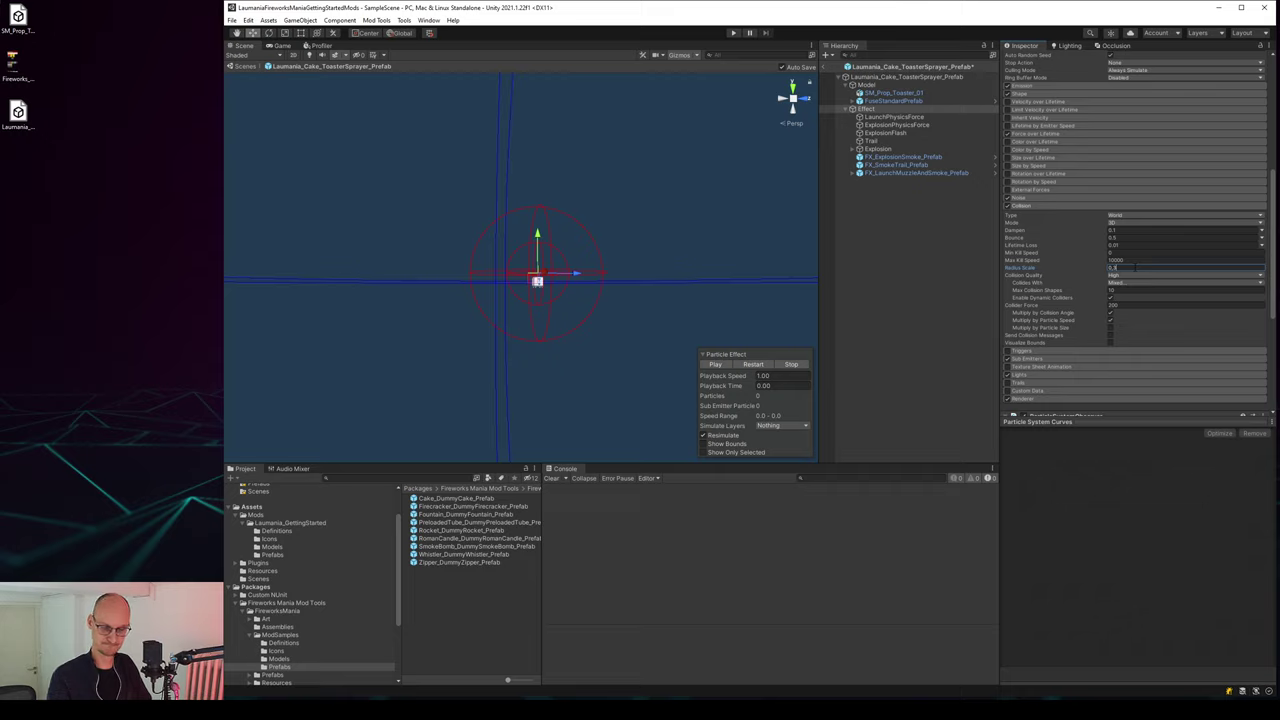
key("Return")
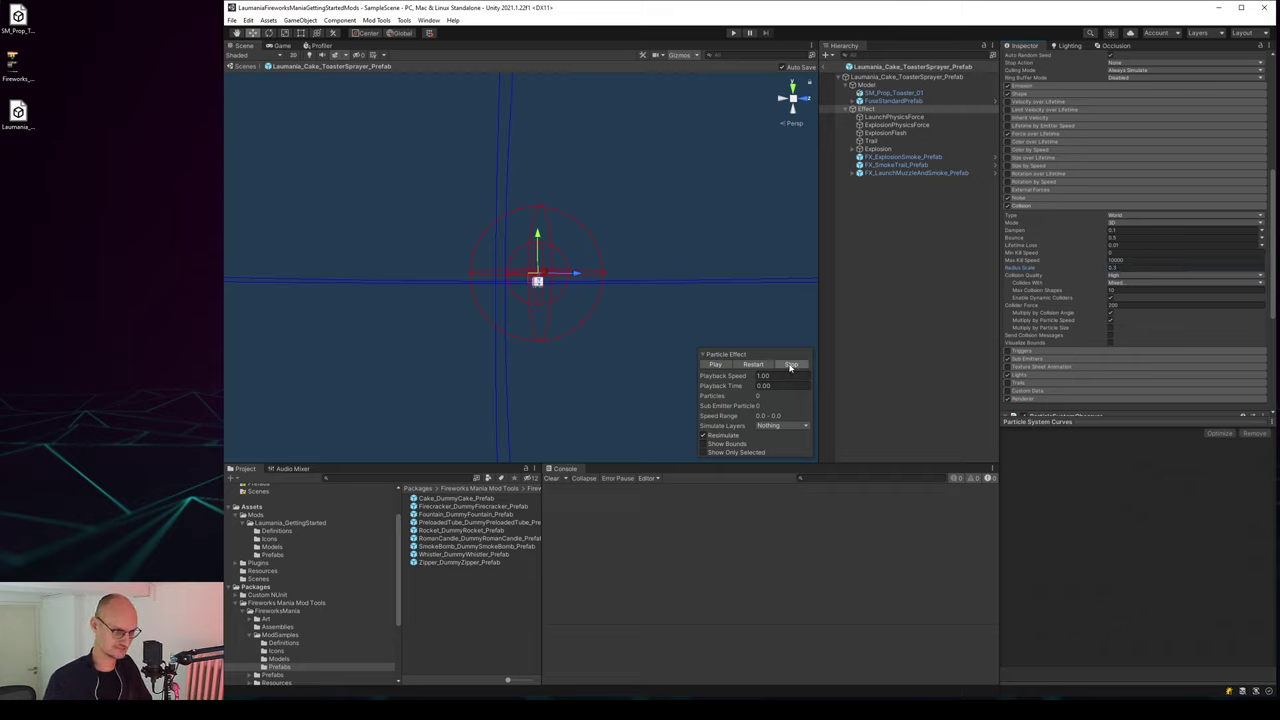
Examine the previewed firework bursts high above the toaster, stop the preview and refocus on the Effect object.
right_click_drag(621, 359, 597, 226)
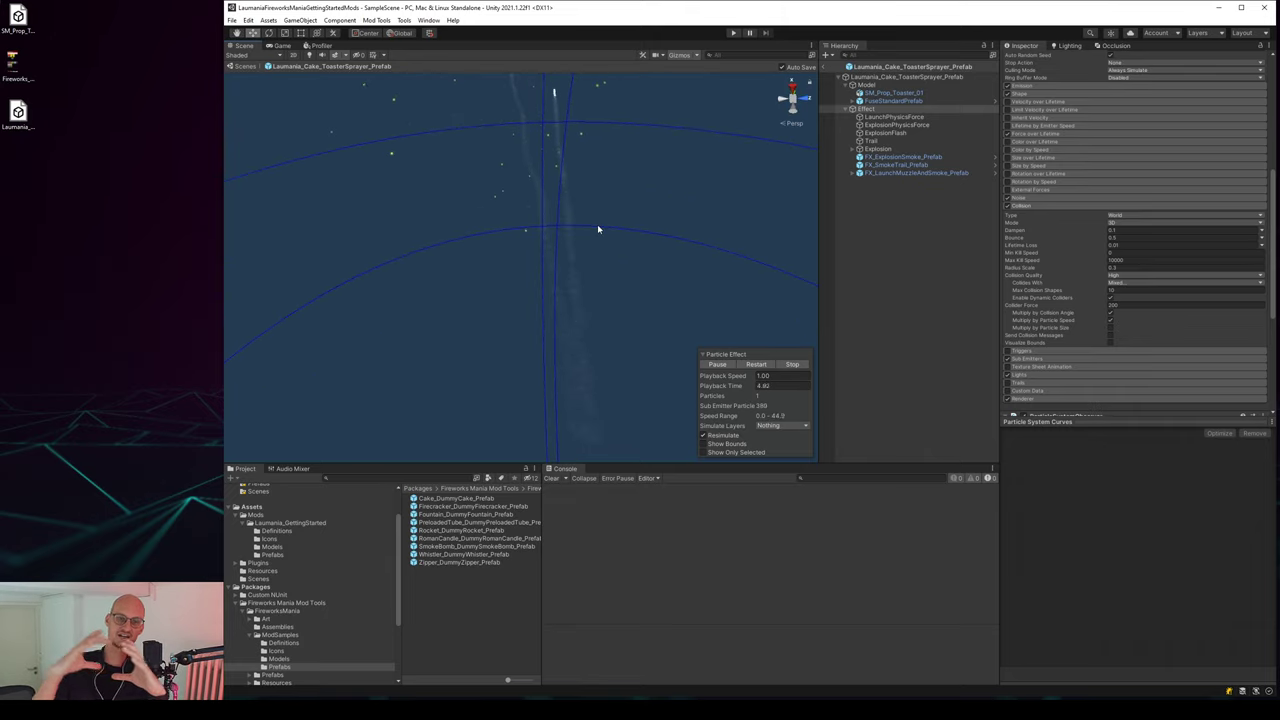
right_click_drag(562, 298, 586, 243)
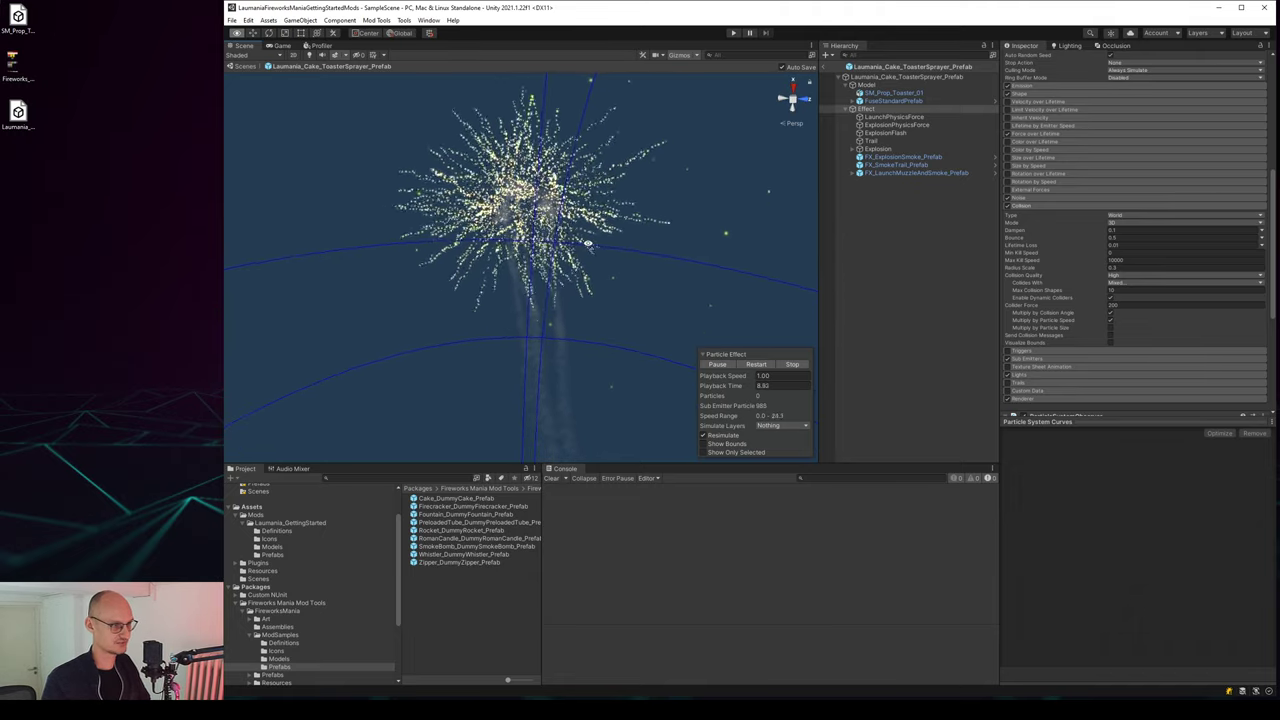
left_click(791, 365)
key("f")
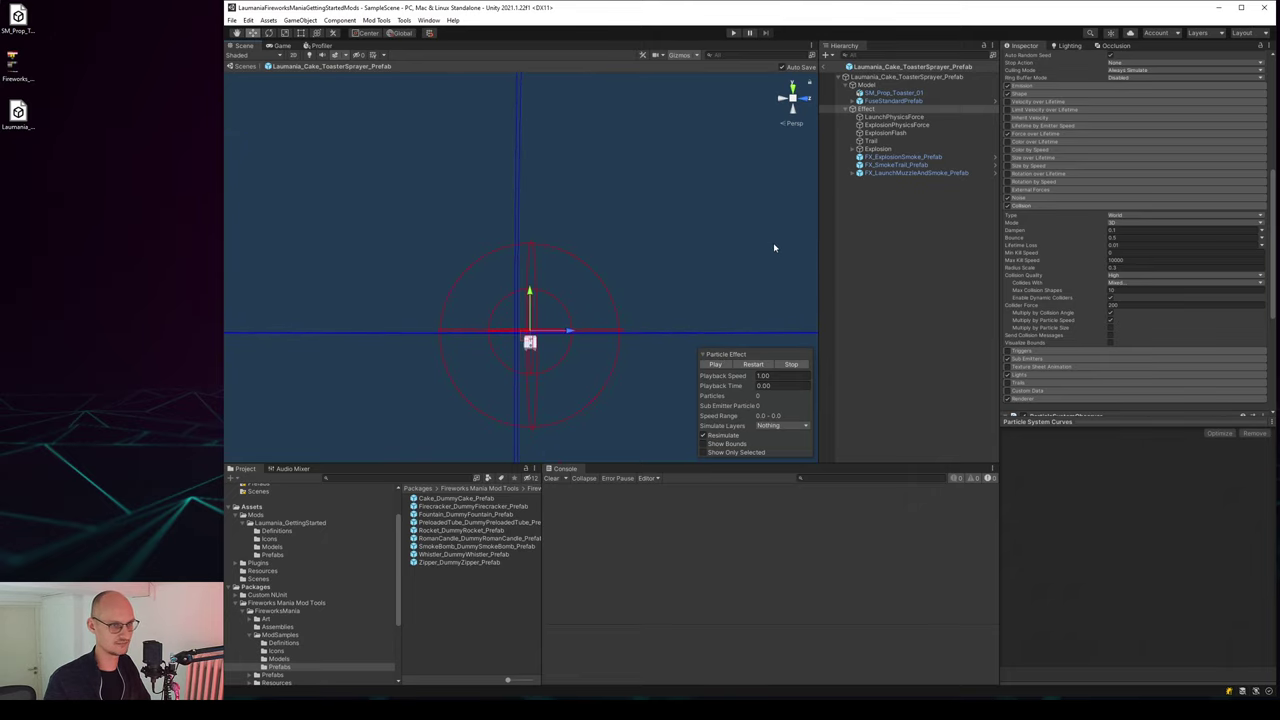
Review the settings of LaunchPhysicsForce and ExplosionPhysicsForce, and reselect the Effect object with its preview stopped.
left_click(926, 117)
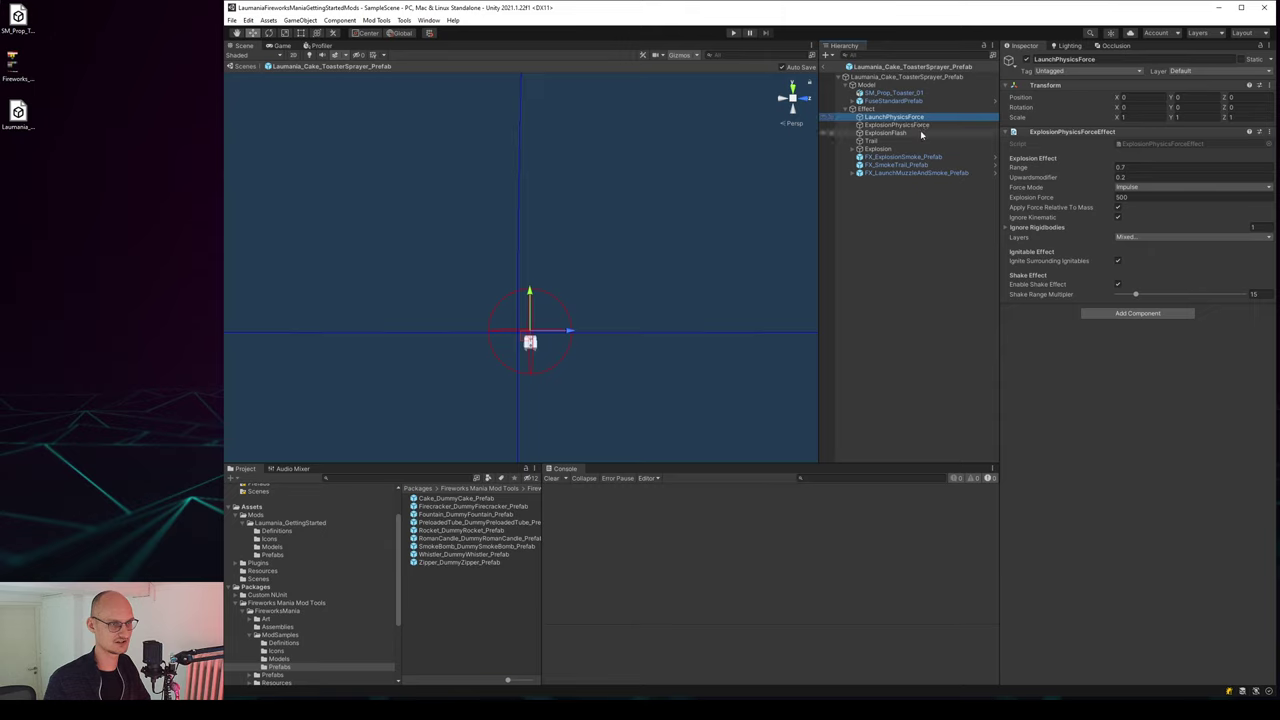
left_click(926, 126)
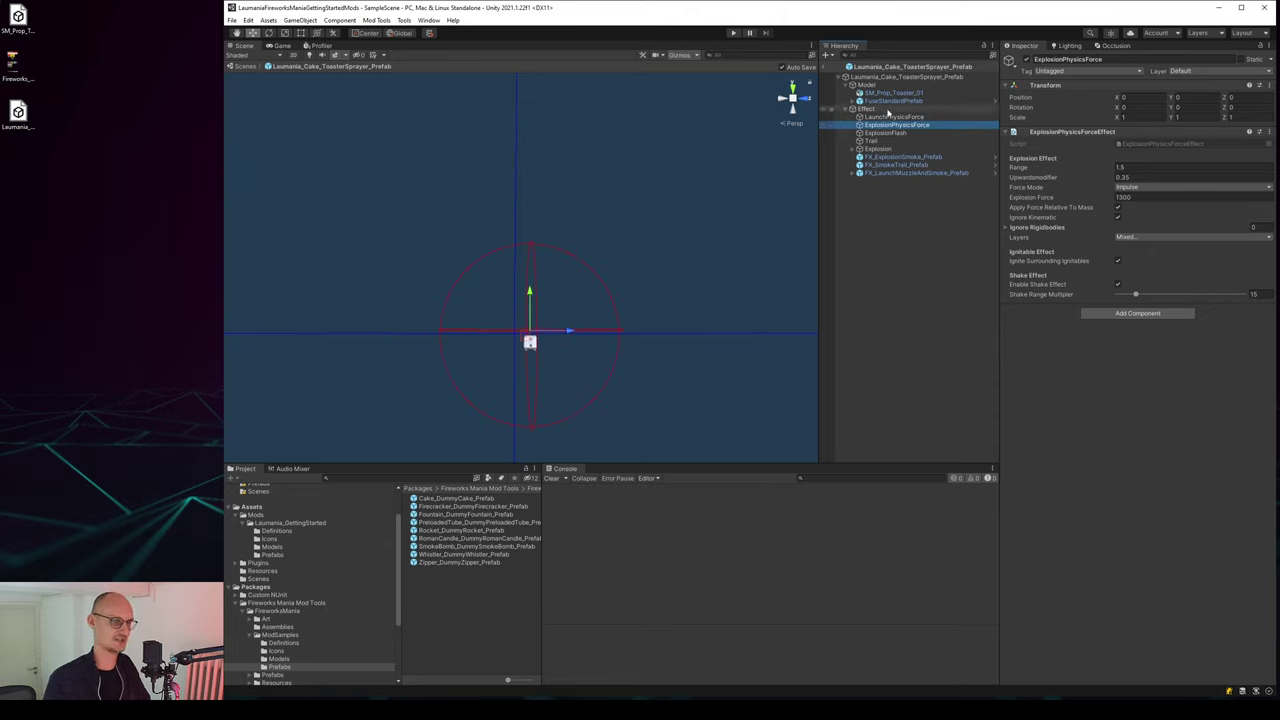
left_click(886, 109)
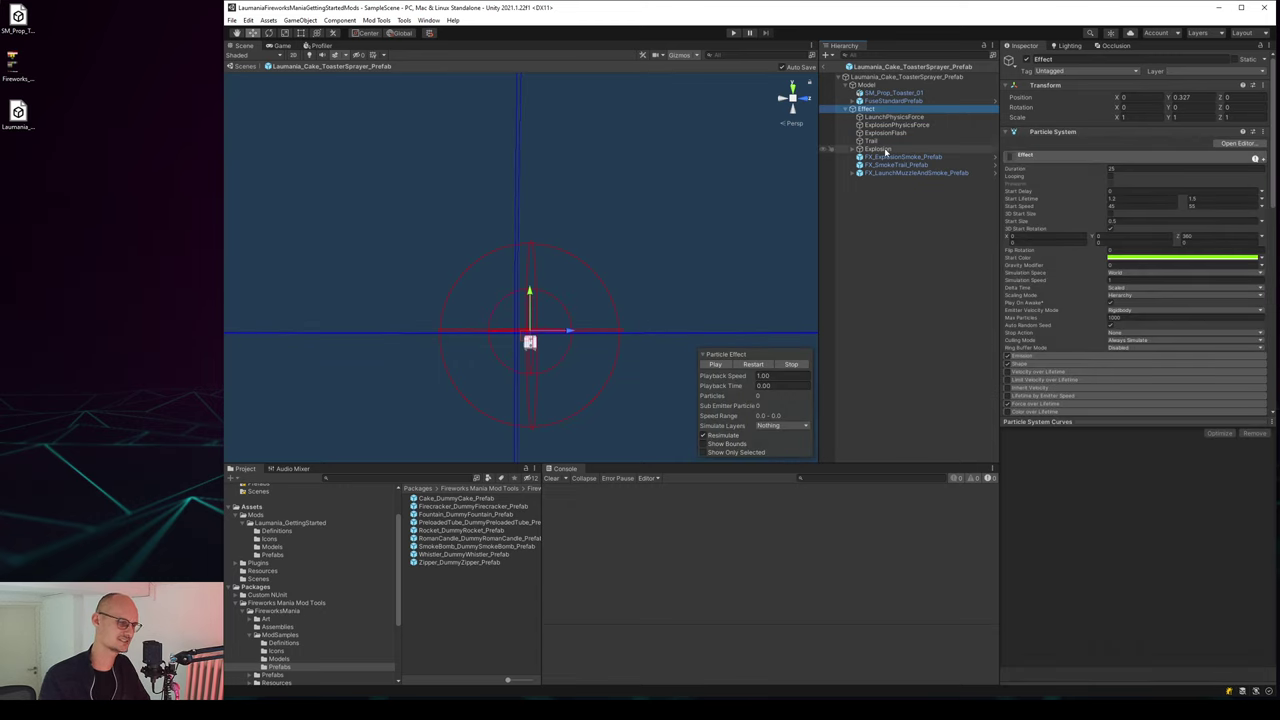
left_click(789, 366)
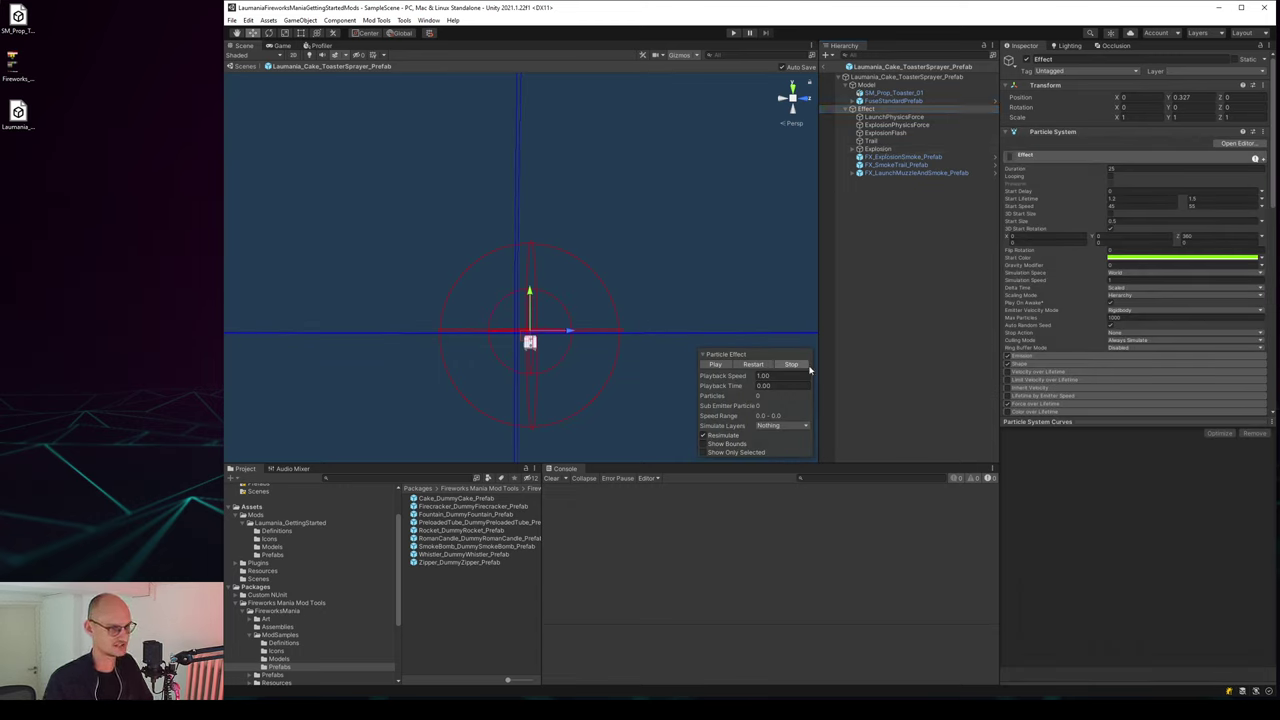
Build the mod, switch to Fireworks Mania and restart the map.
left_click(376, 19)
left_click(410, 72)
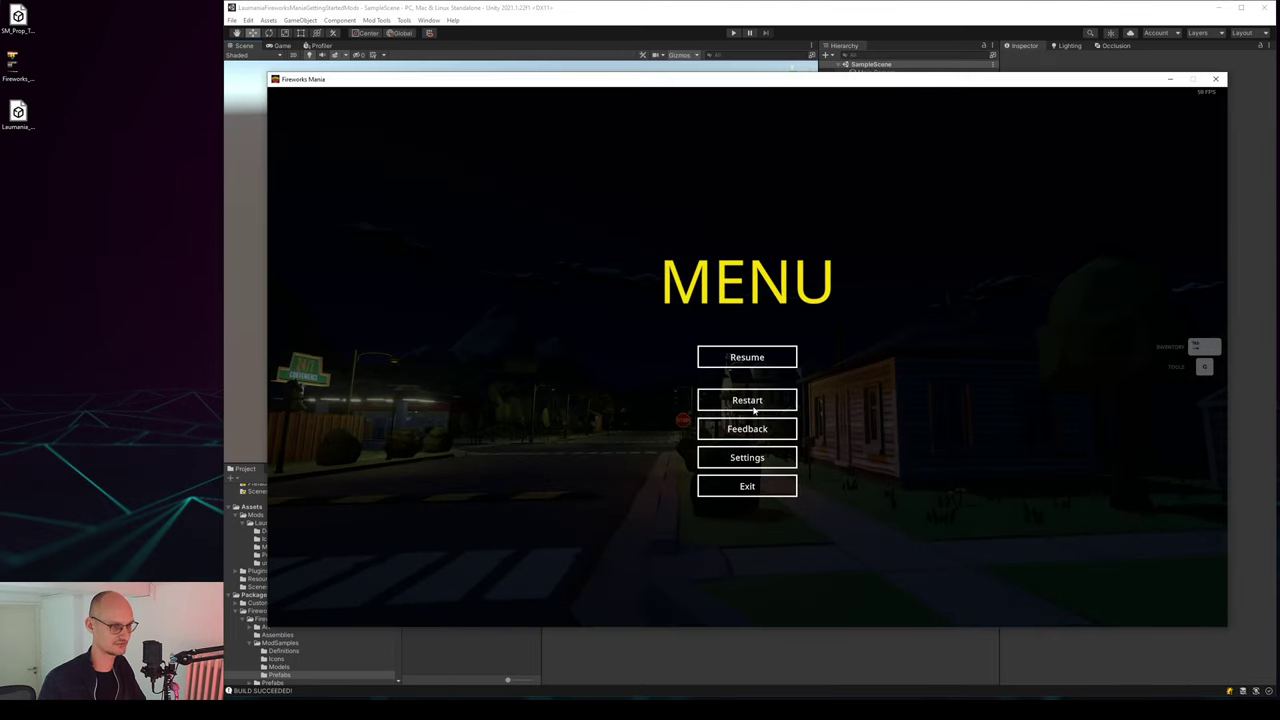
left_click(754, 406)
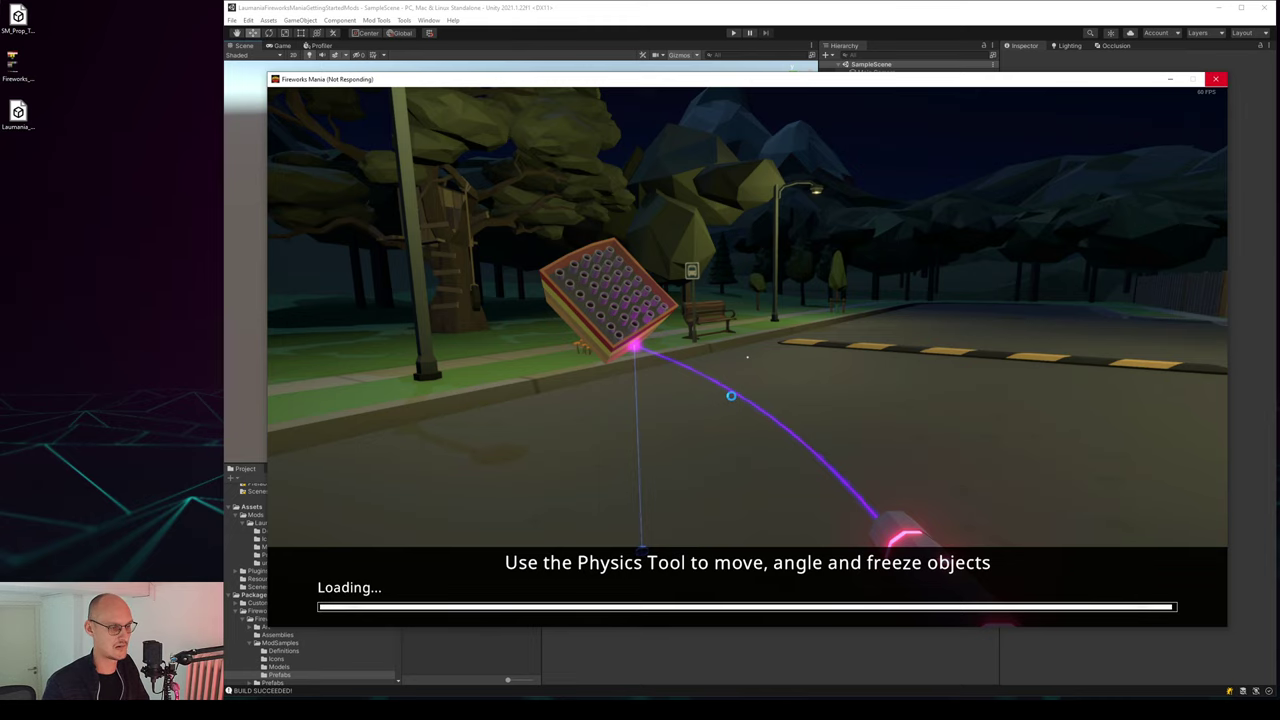
key("w")
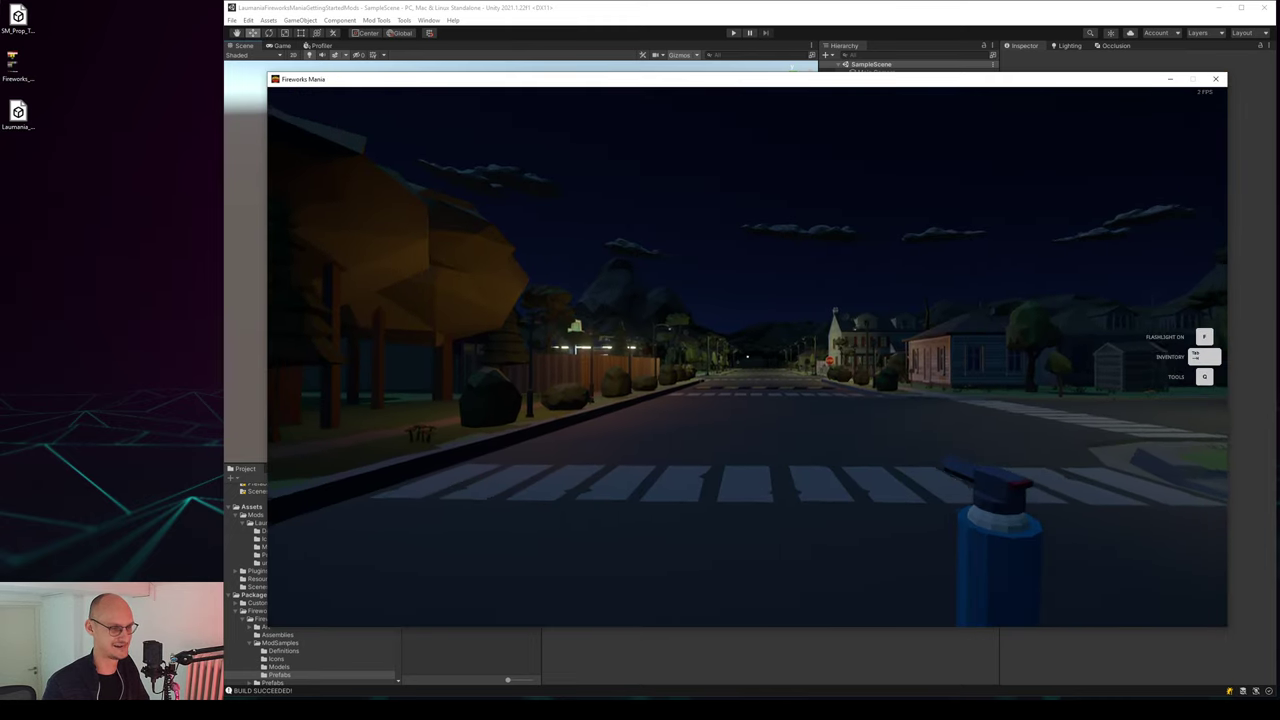
Place a Toaster Sprayer from the Workshop cakes in the inventory onto the road.
key("Tab")
left_click(640, 132)
left_click(489, 194)
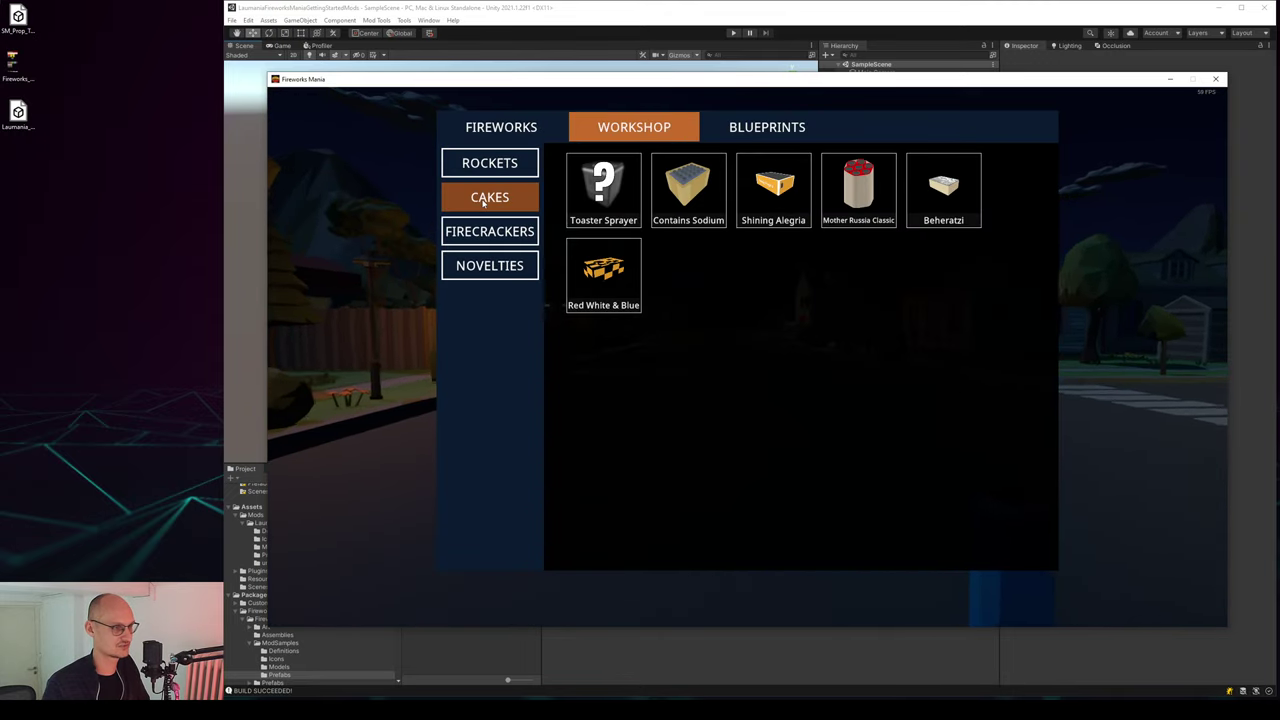
key("Tab")
left_click(747, 356)
Equip the Ignite Tool and light the toaster's fuse.
key("q")
left_click(823, 254)
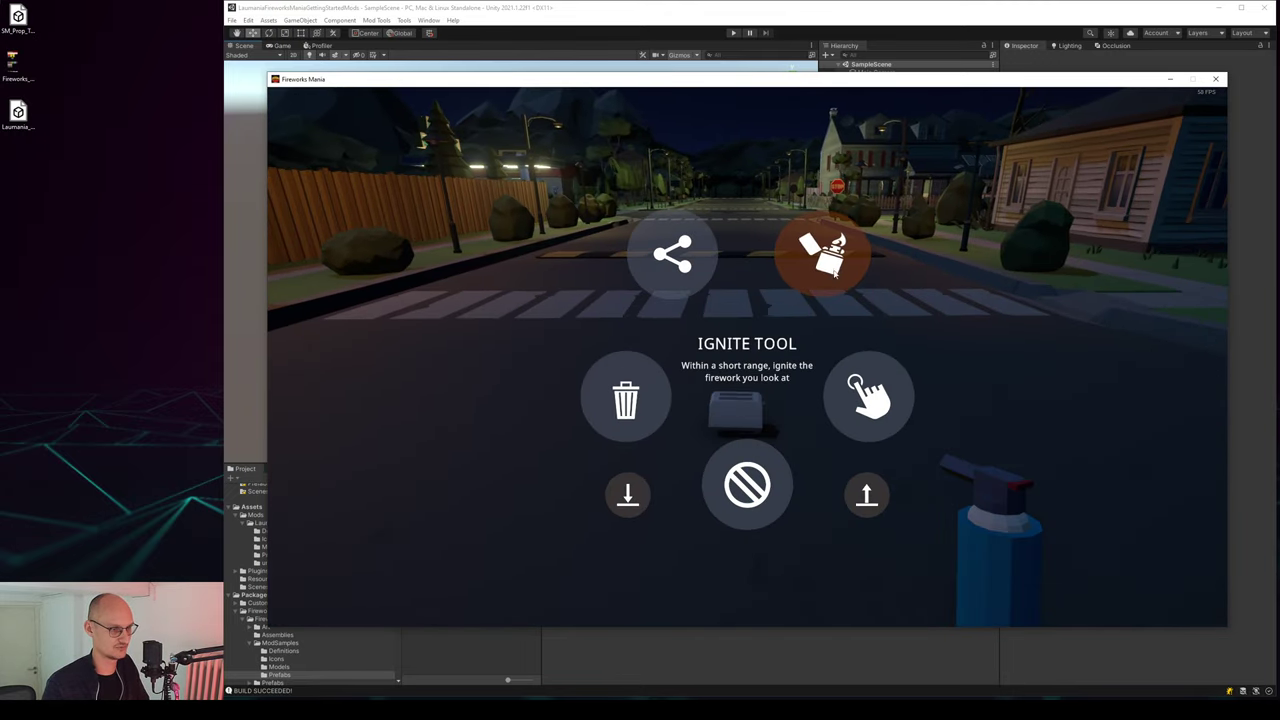
left_click(747, 356)
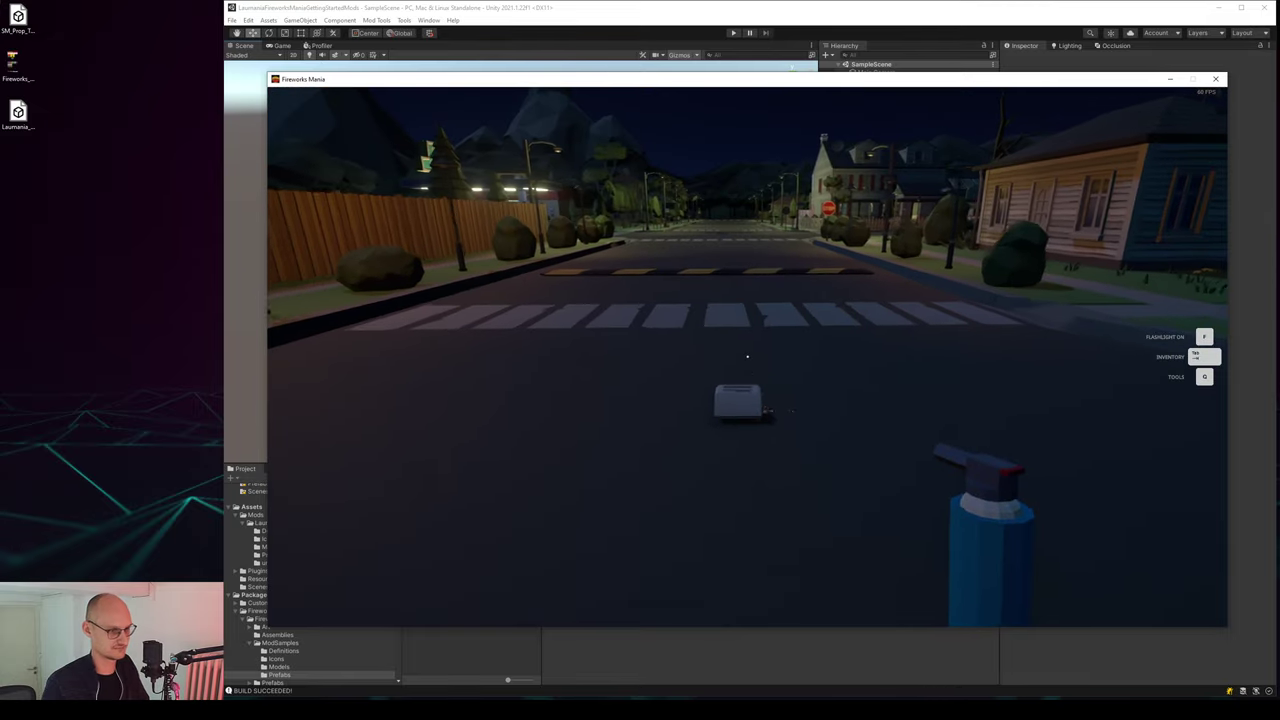
Pause the game, apply the game settings and resume play.
key("Escape")
left_click(749, 454)
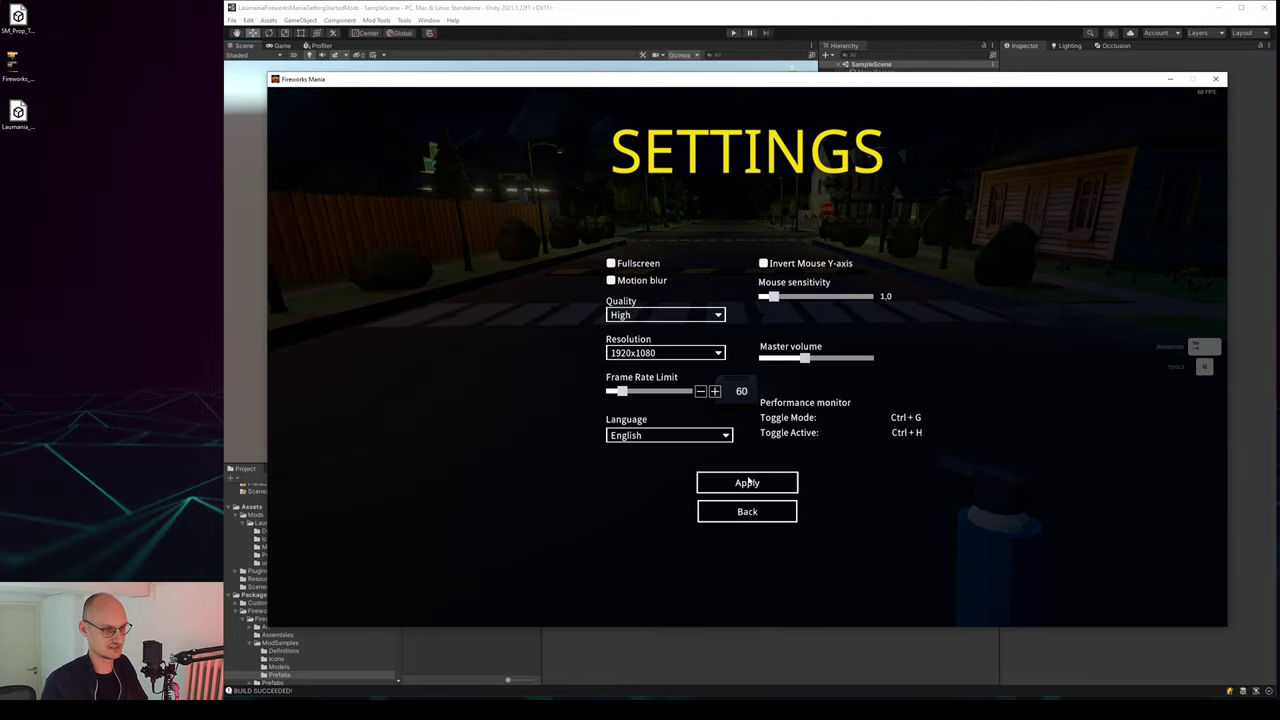
left_click(747, 483)
left_click(747, 357)
Switch to empty hands, watch the toaster's fireworks, and pause and minimize the game to return to Unity.
key("q")
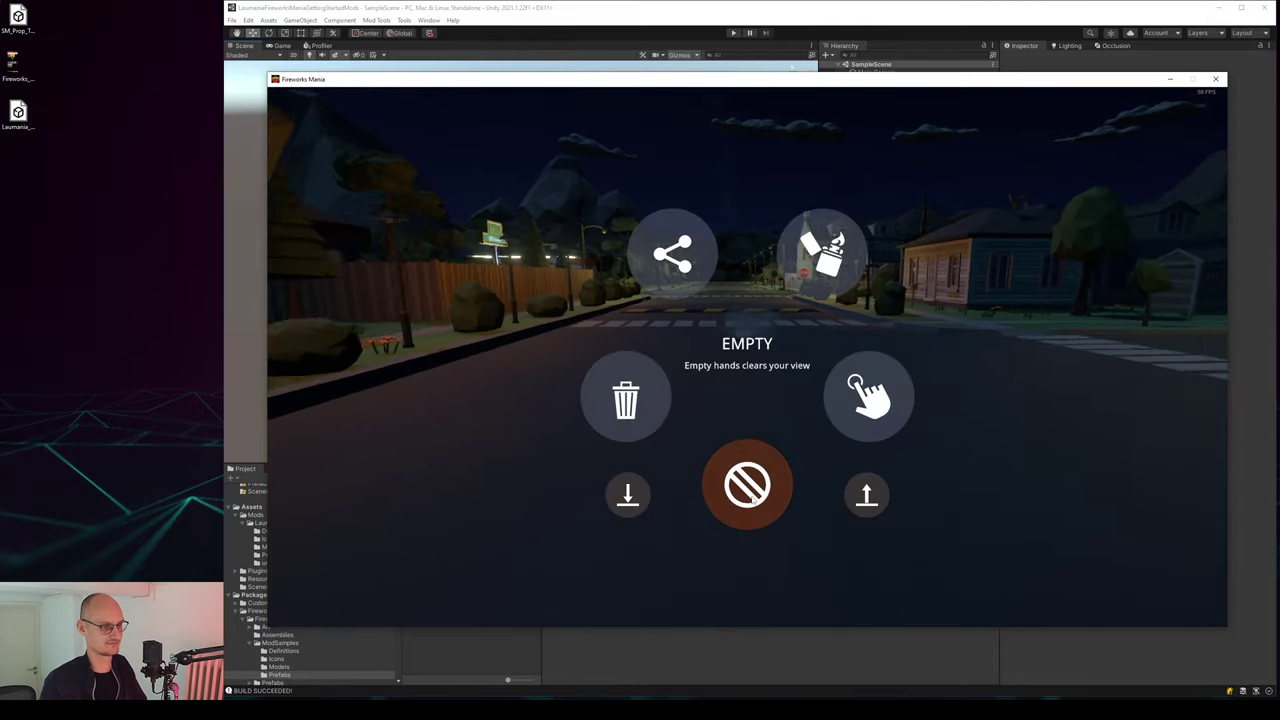
left_click(748, 487)
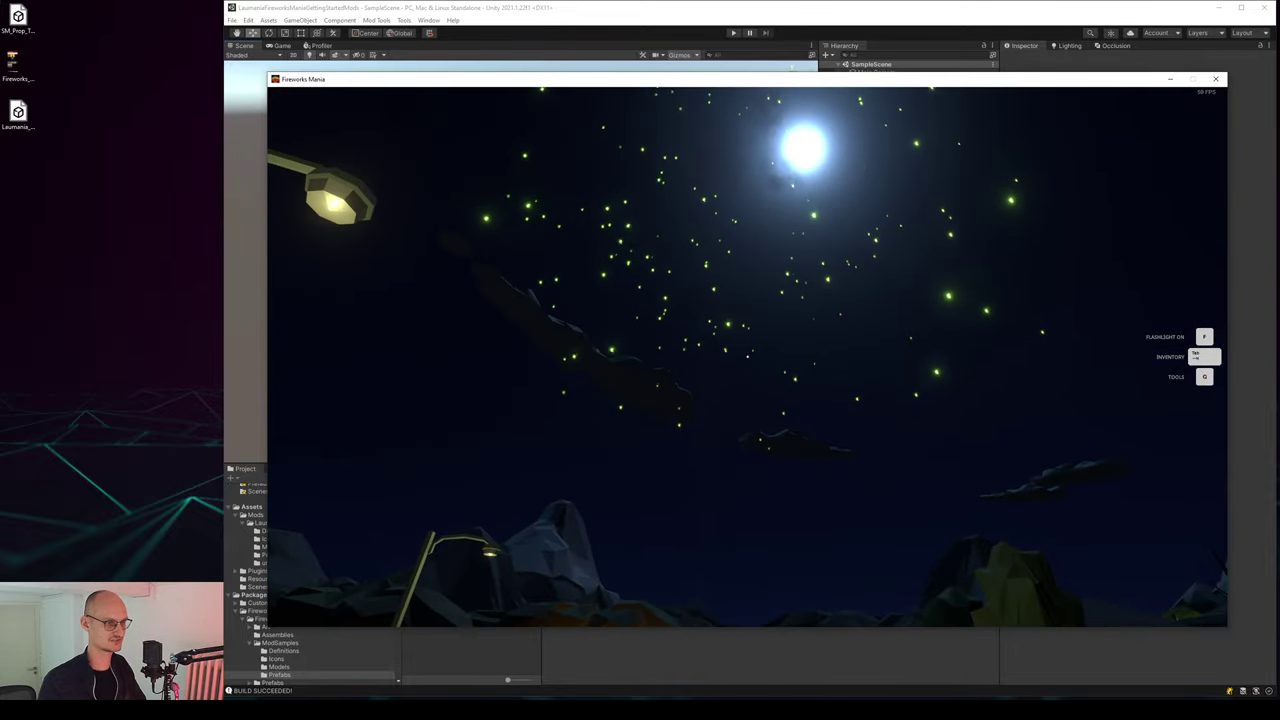
key("Escape")
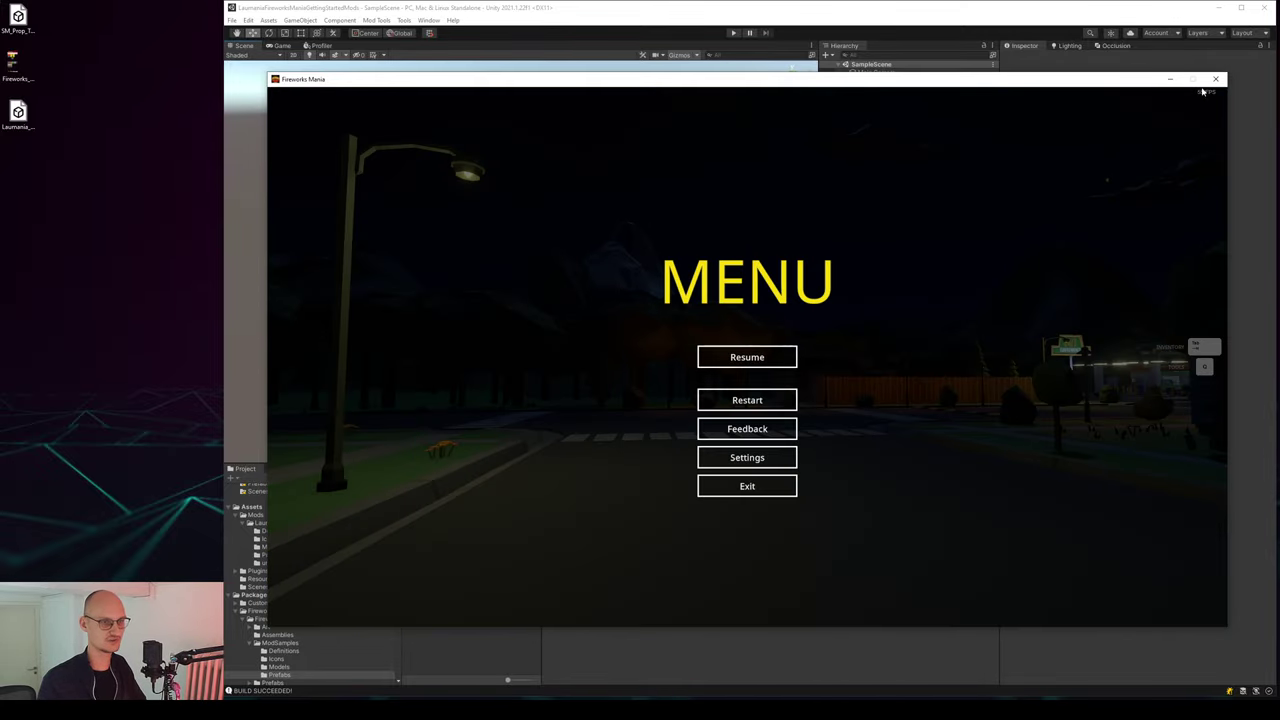
left_click(1170, 80)
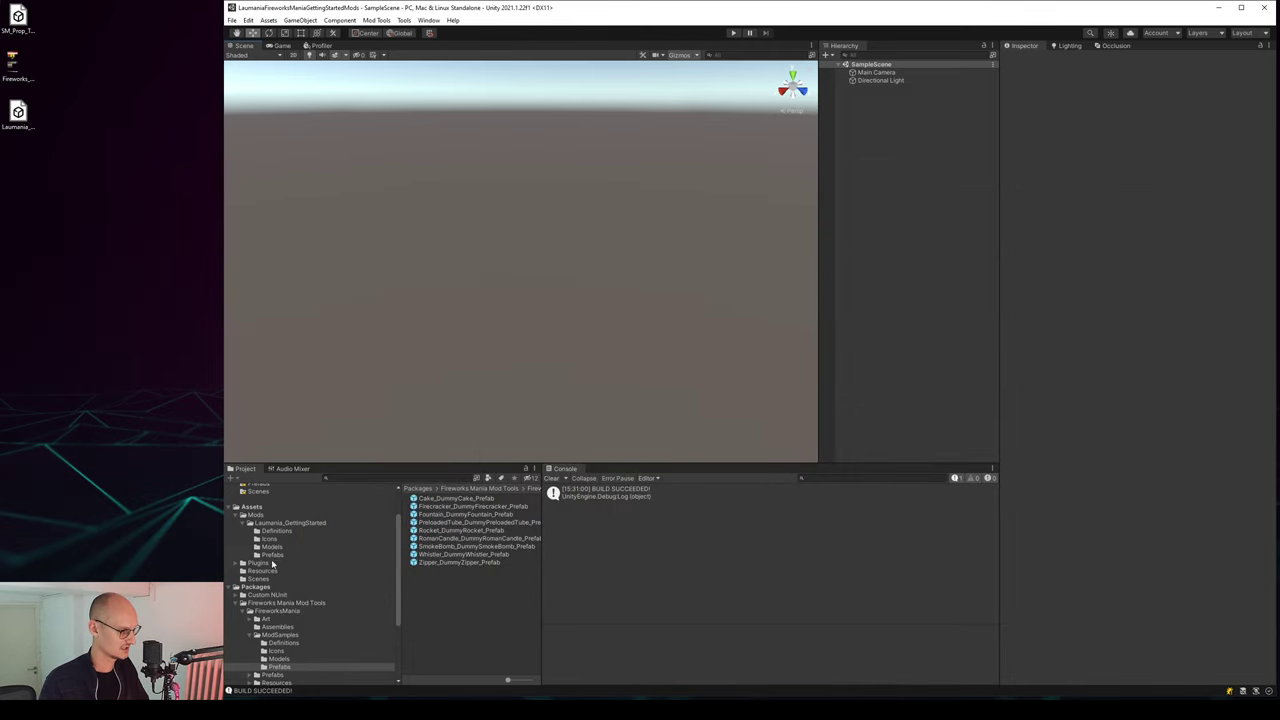
Open the Laumania_Cake_ToasterSprayer_Prefab from the mod's Prefabs folder for editing and select its Effect object.
left_click(270, 555)
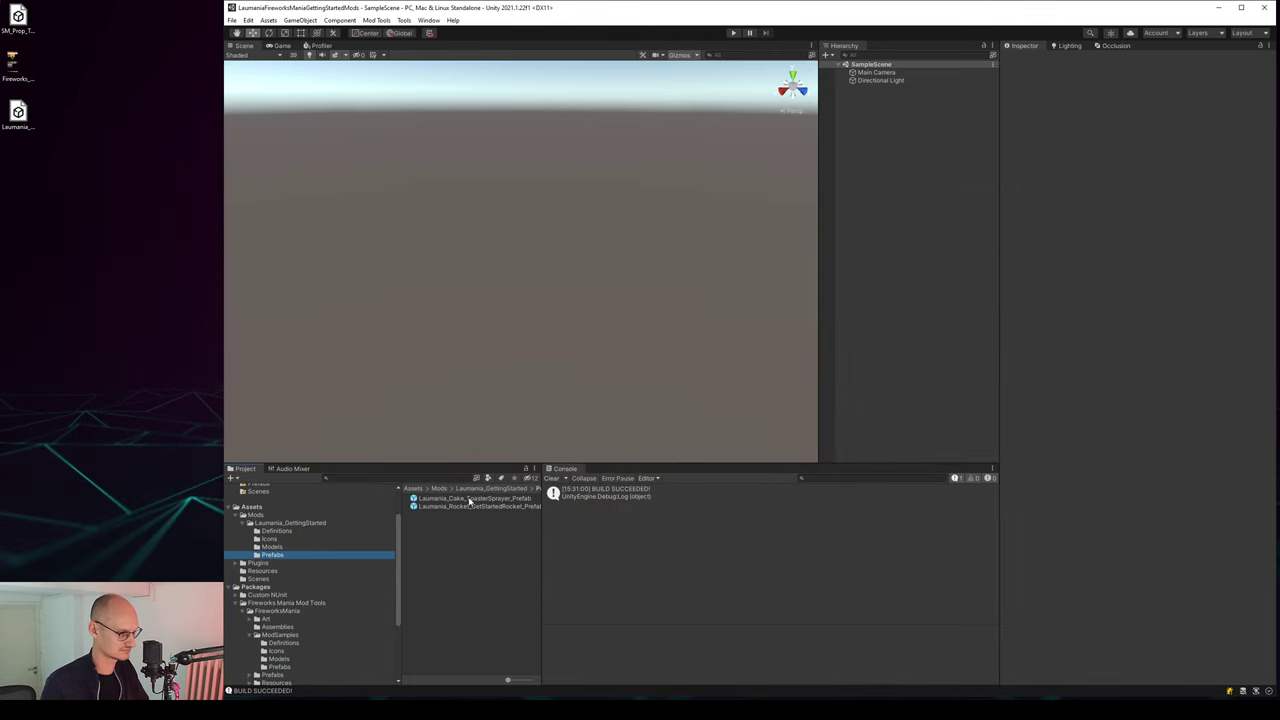
double_click(469, 499)
left_click(886, 108)
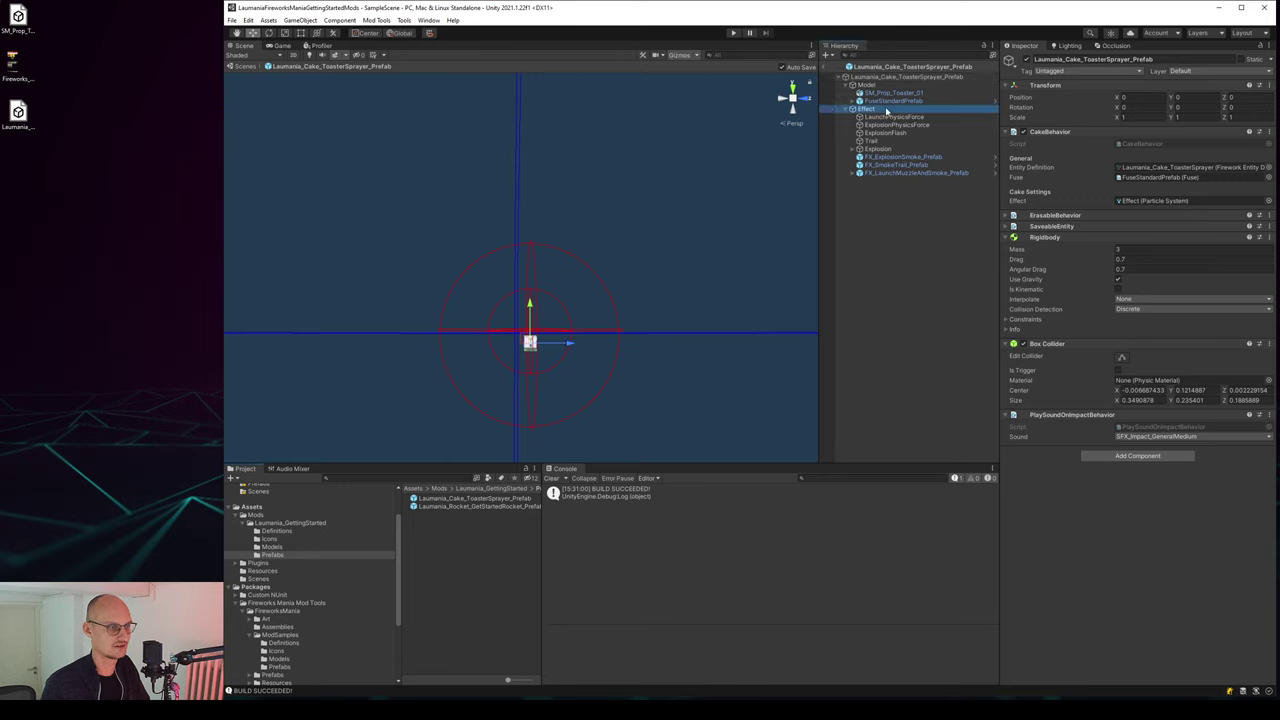
Limit the particle preview to the selected Effect system and hide the scene gizmos.
left_click(722, 453)
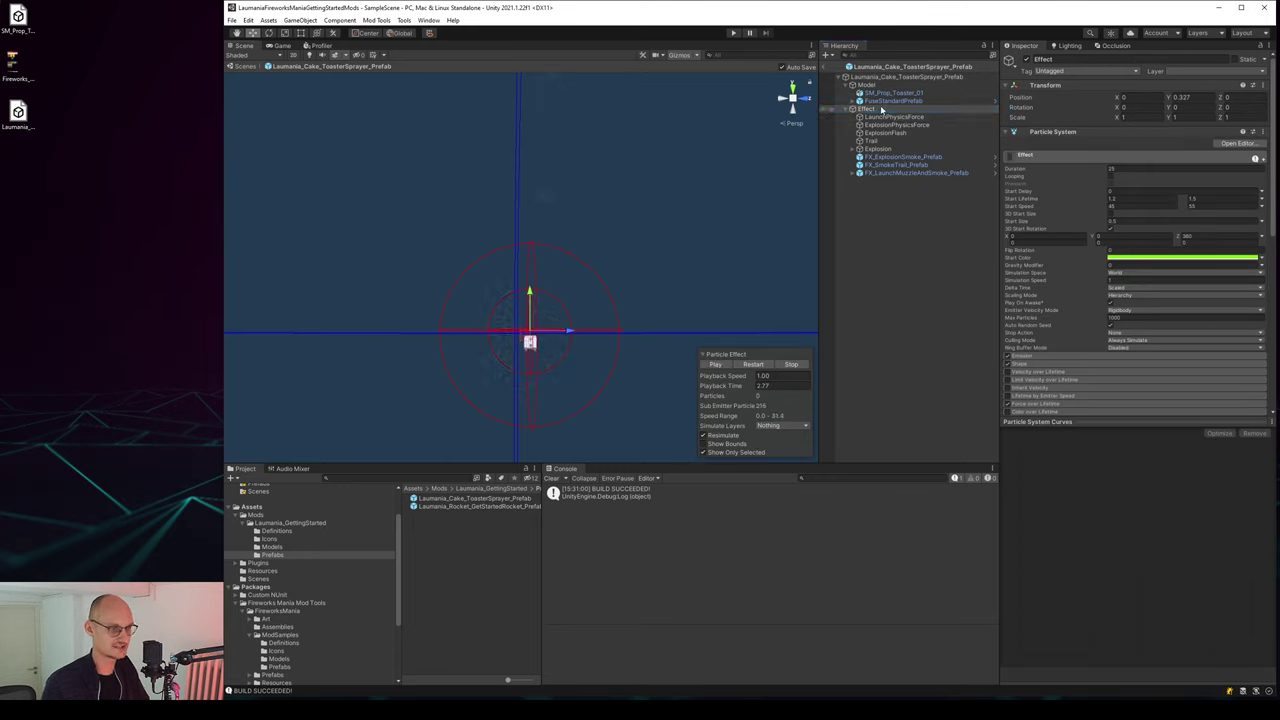
left_click(881, 109)
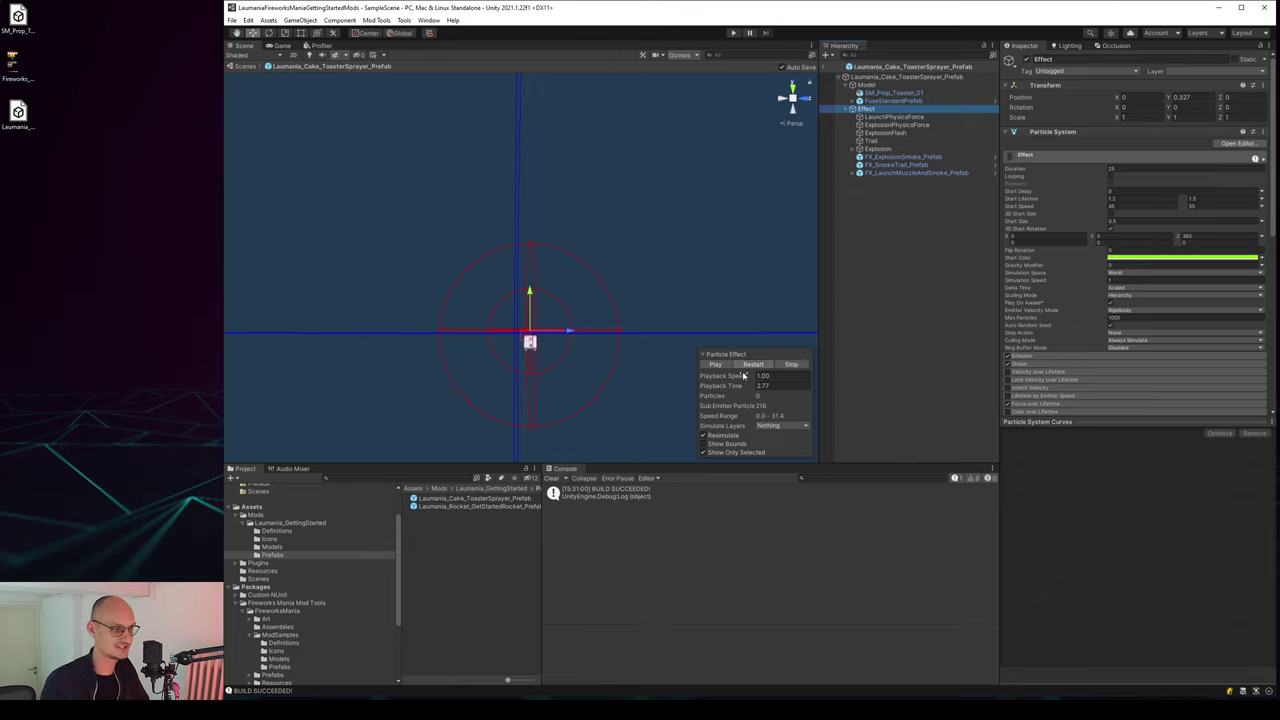
left_click(681, 55)
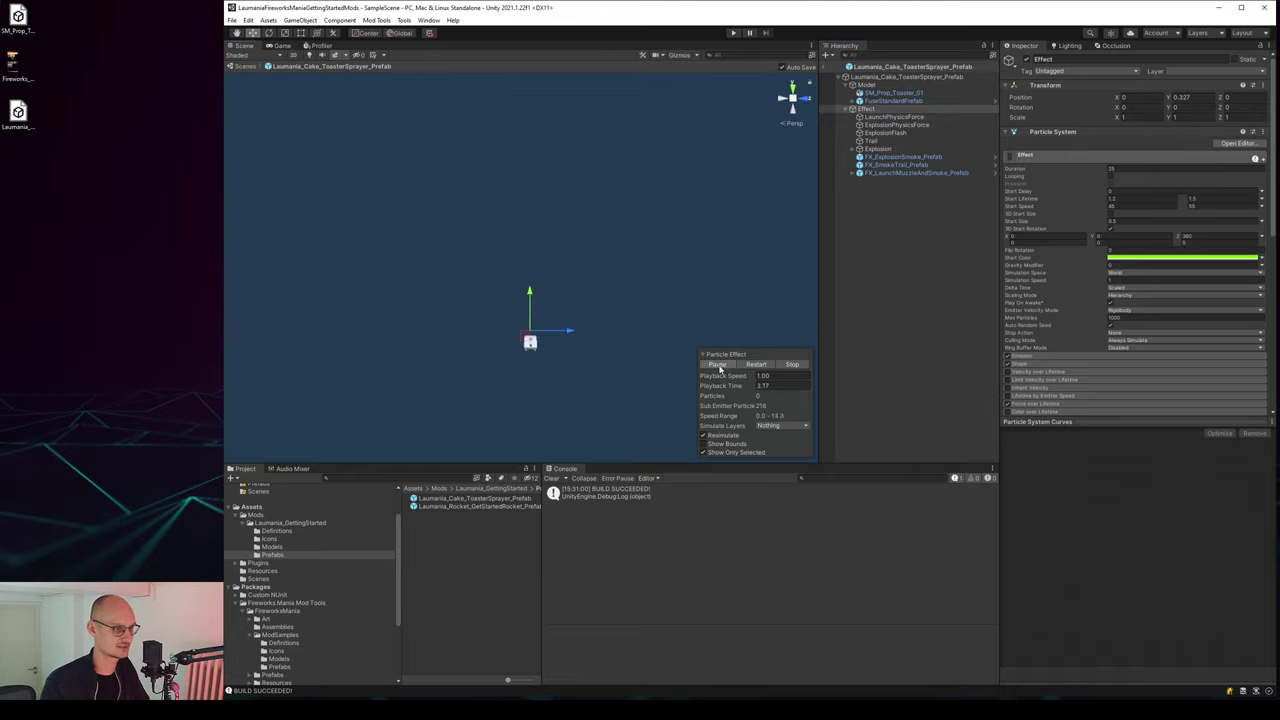
Set the particle playback speed to 0.2 and replay the Effect system from the start, following its particle above the toaster.
left_click(719, 366)
right_click_drag(697, 266, 620, 180)
left_click(770, 375)
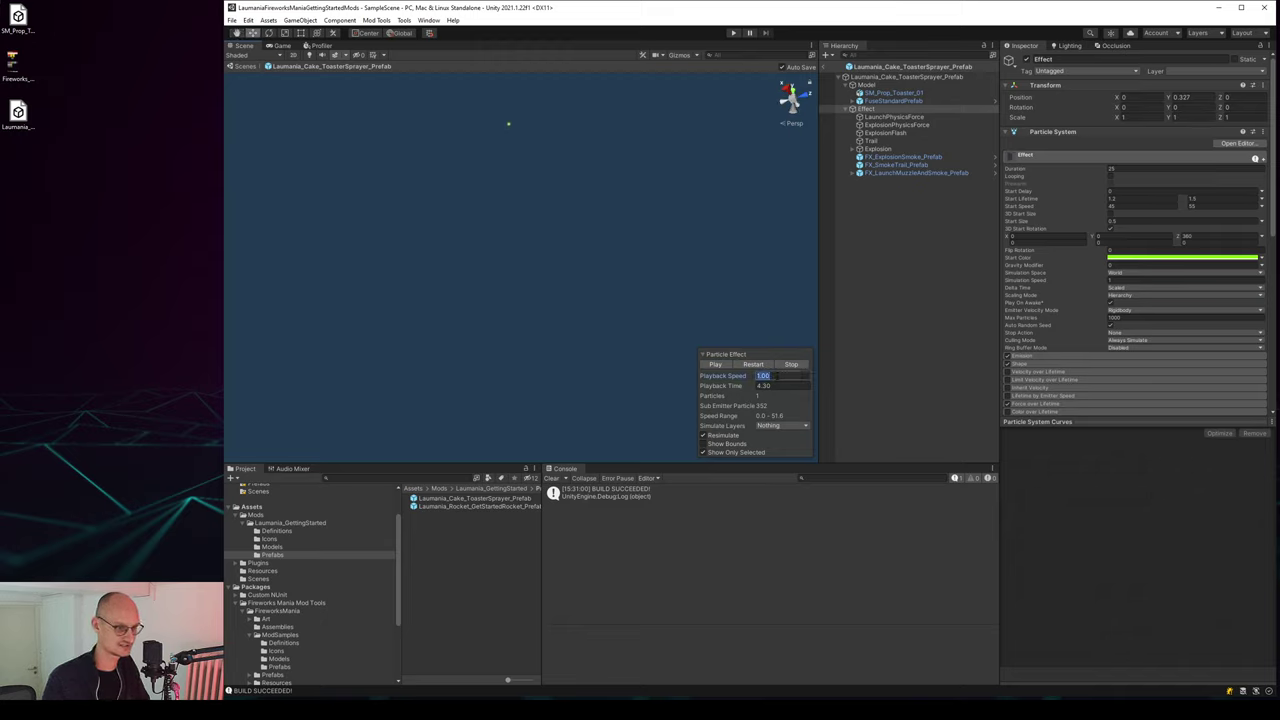
type("0.2")
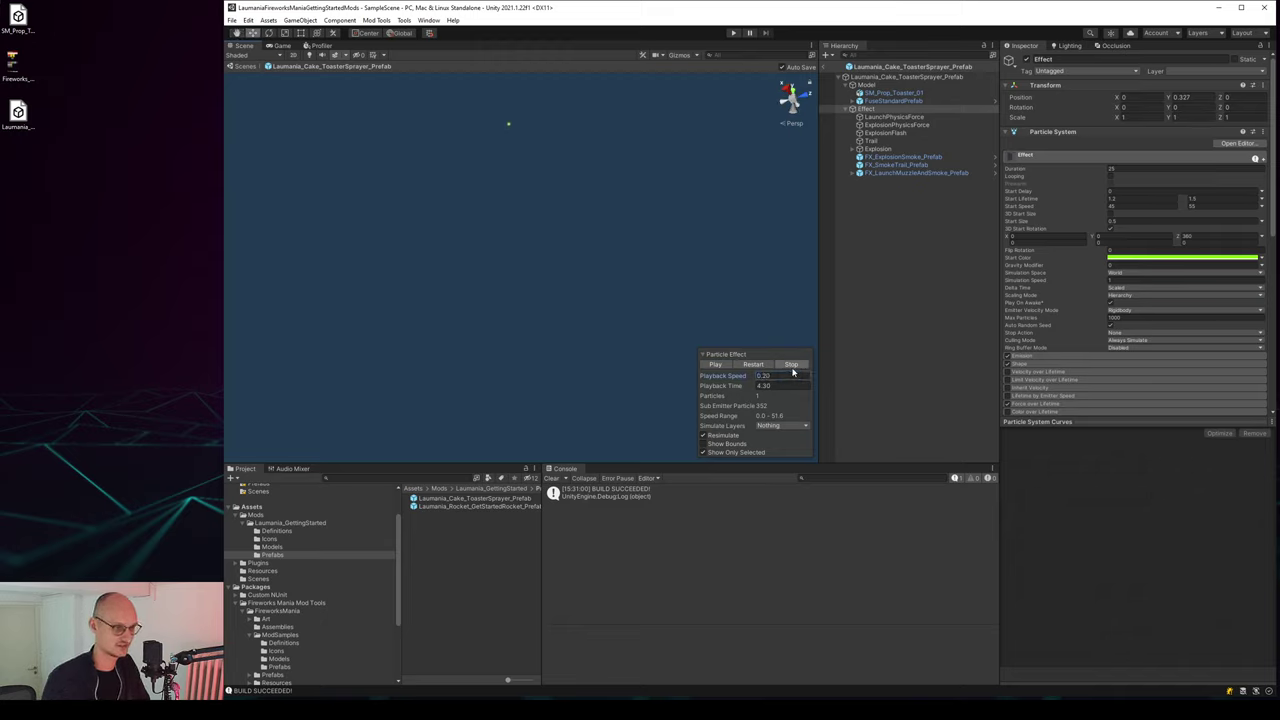
left_click(793, 365)
left_click(718, 365)
right_click_drag(646, 283, 656, 394)
key("f")
scroll(611, 343, "down", 5)
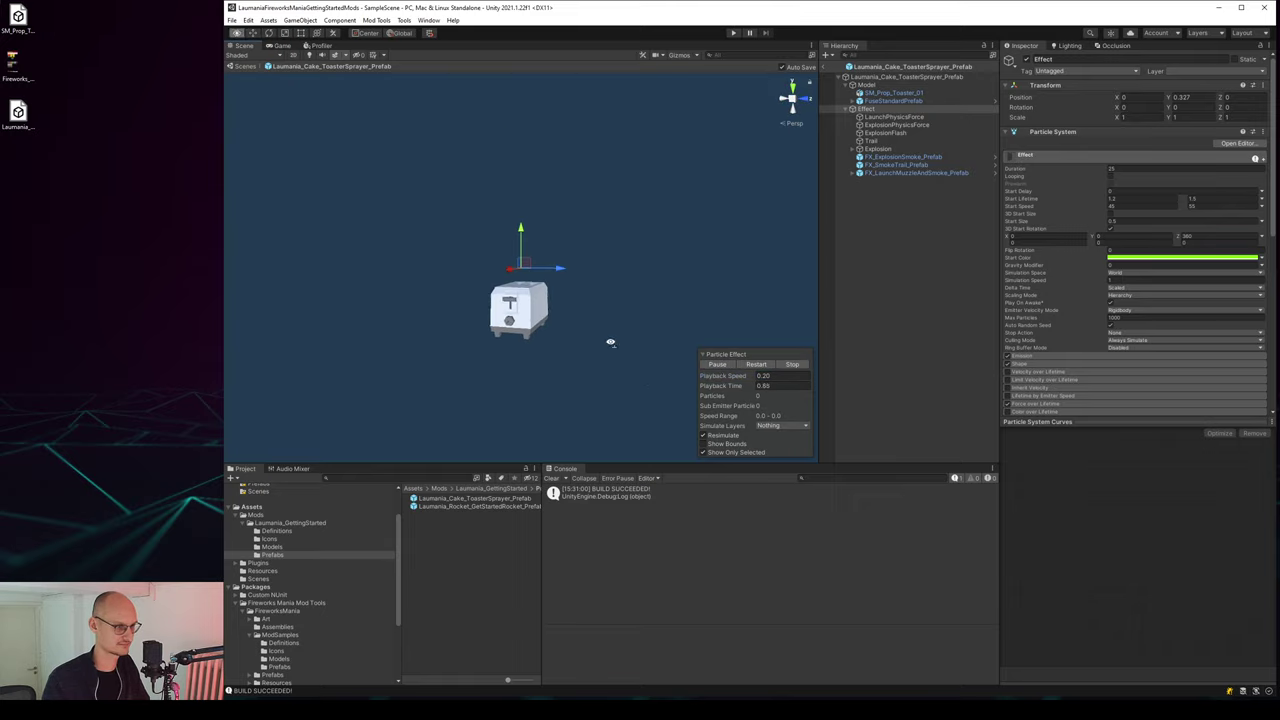
right_click_drag(566, 310, 562, 362)
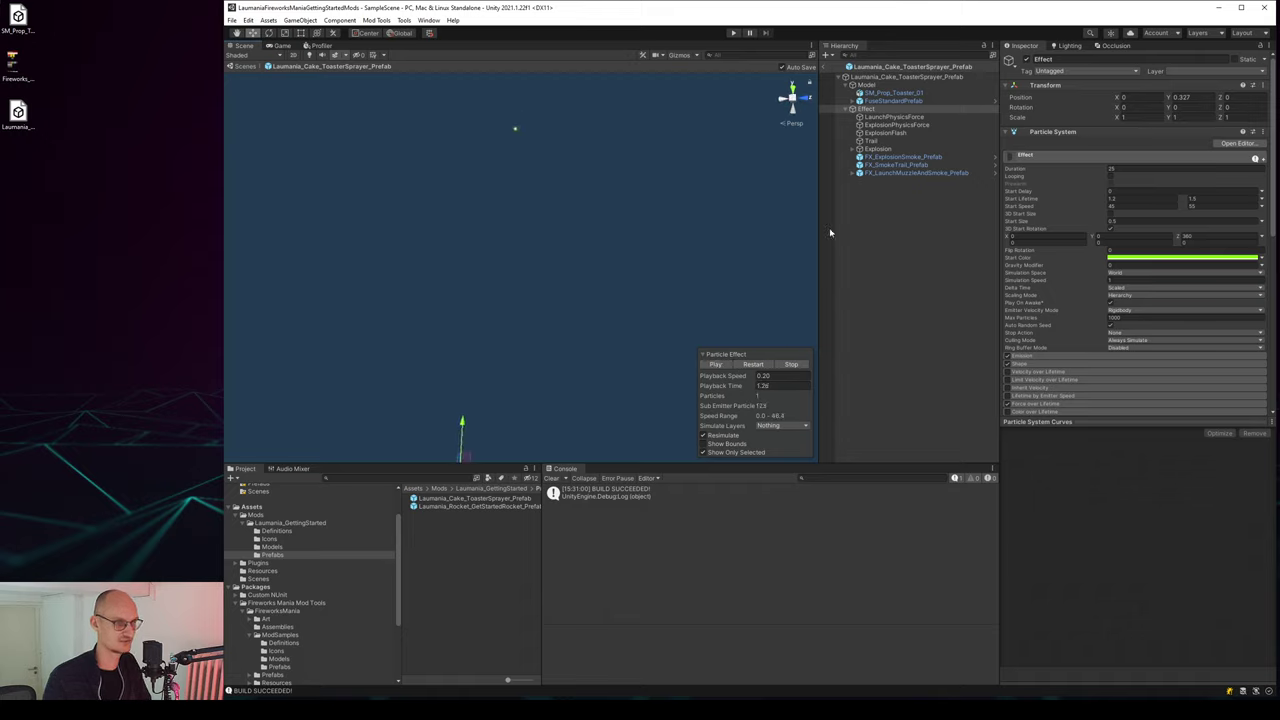
Examine the Sub Emitters module of the Effect particle system and the birth and death systems it references.
left_click(867, 110)
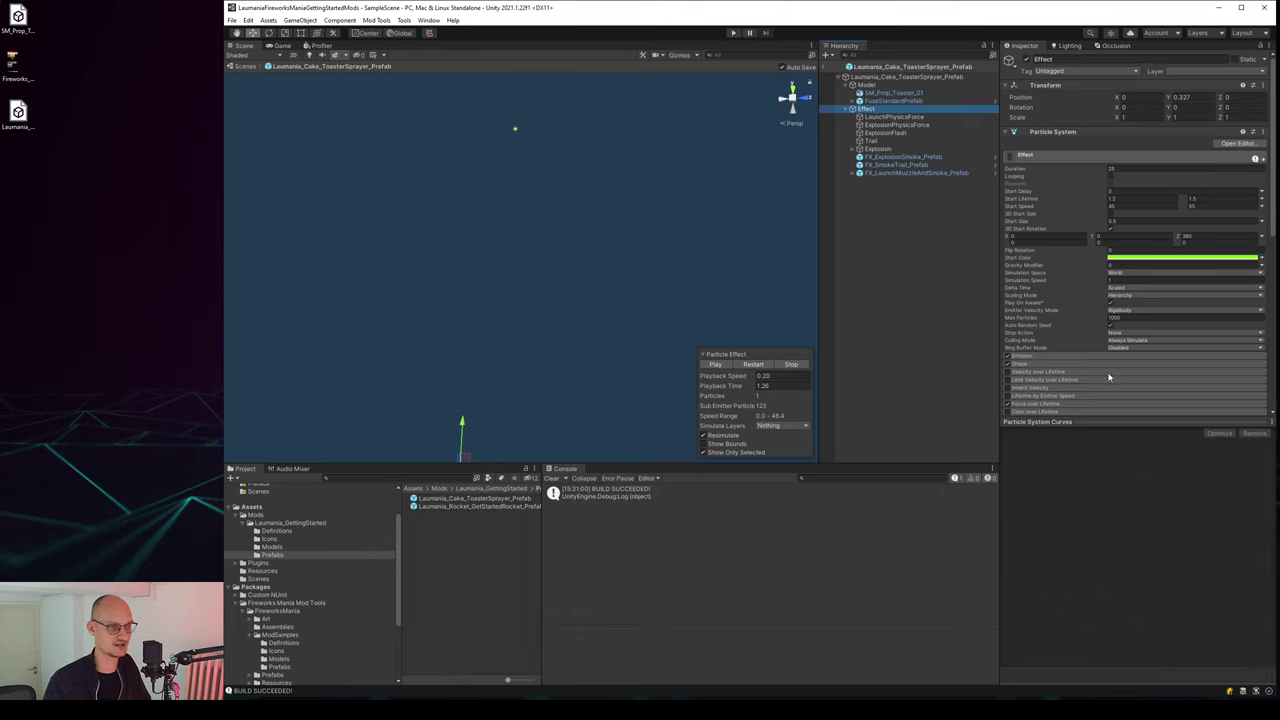
scroll(1106, 331, "down", 4)
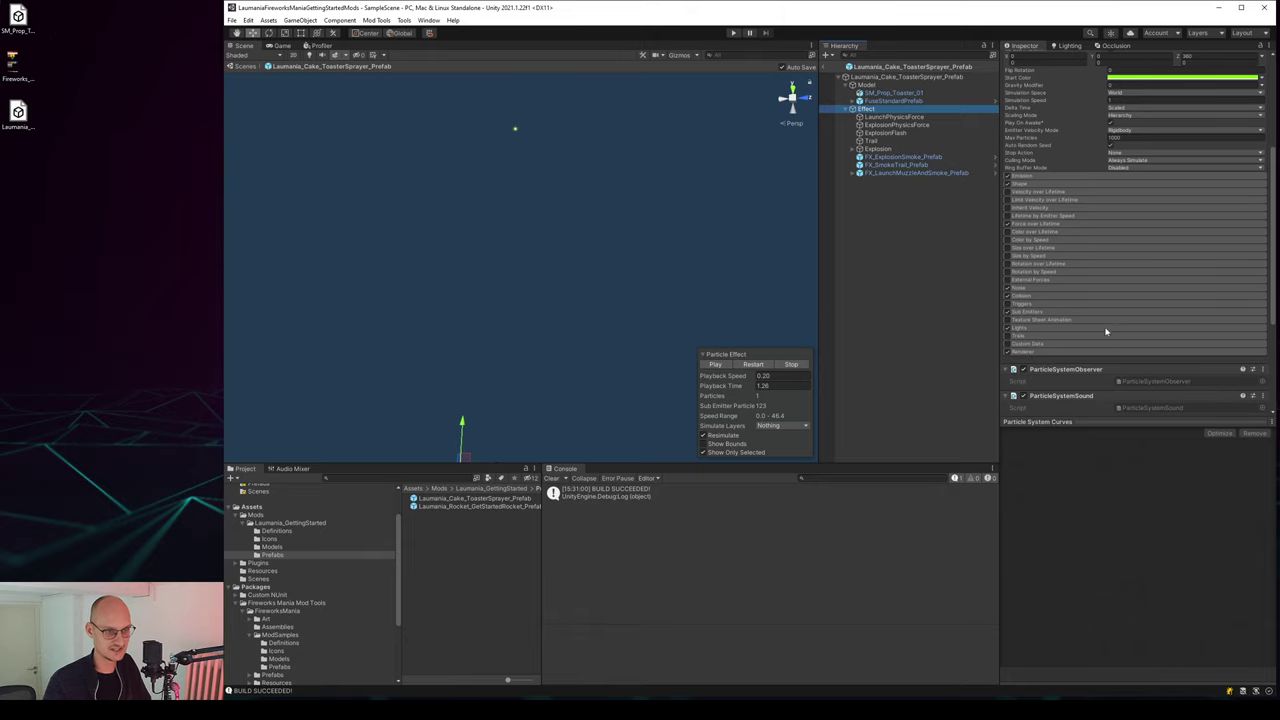
left_click(1033, 313)
scroll(1100, 300, "down", 2)
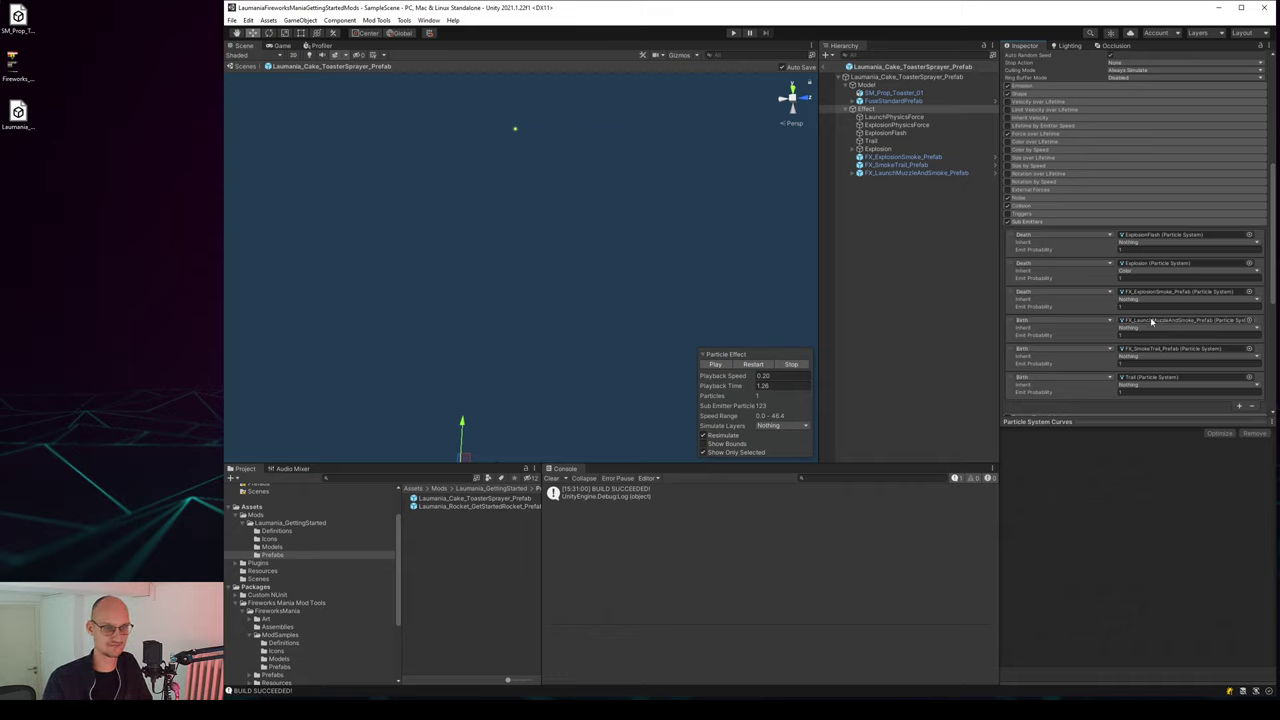
Preview the FX_LaunchMuzzleAndSmoke_Prefab particle system on its own at the toaster.
left_click(912, 175)
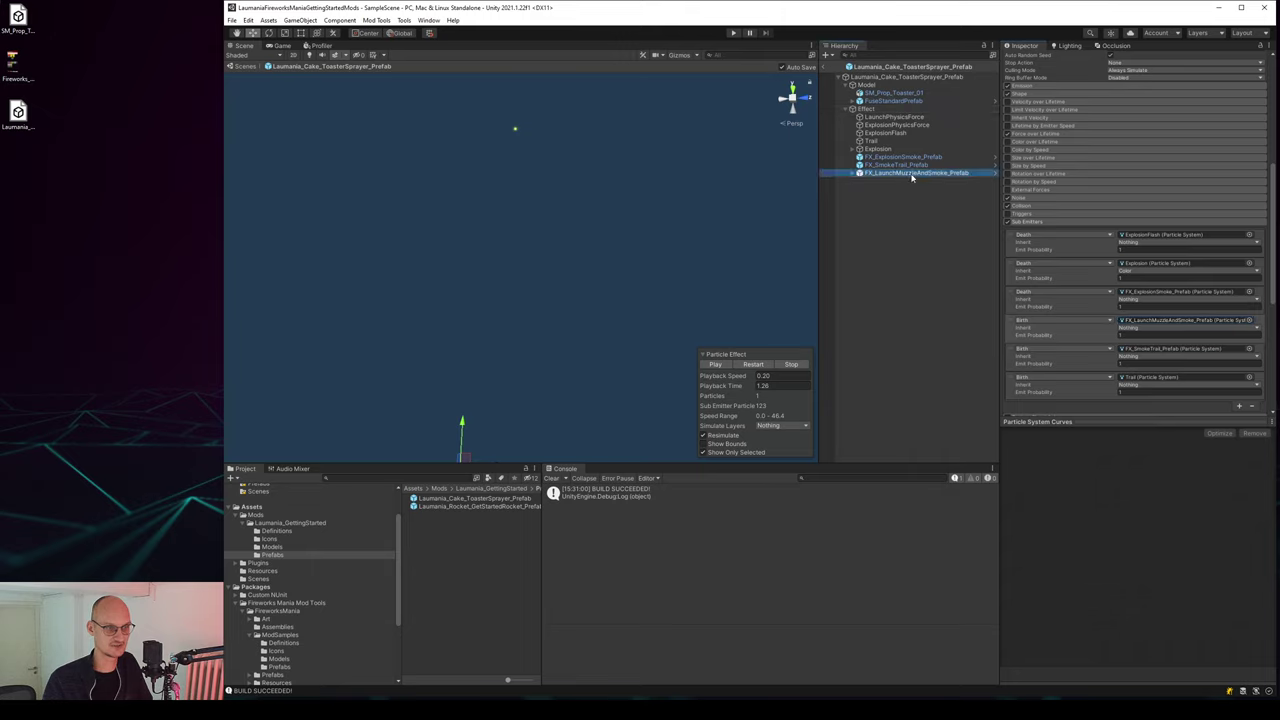
left_click(790, 366)
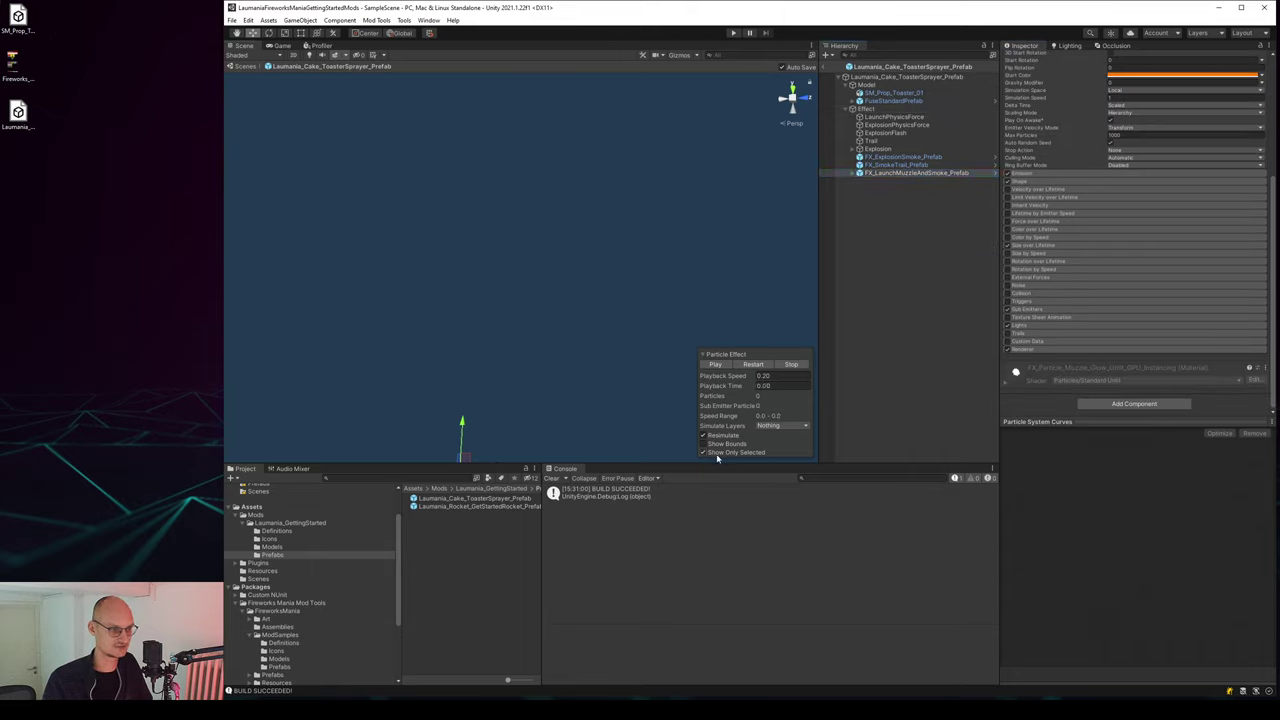
left_click(715, 364)
right_click_drag(685, 226, 563, 305)
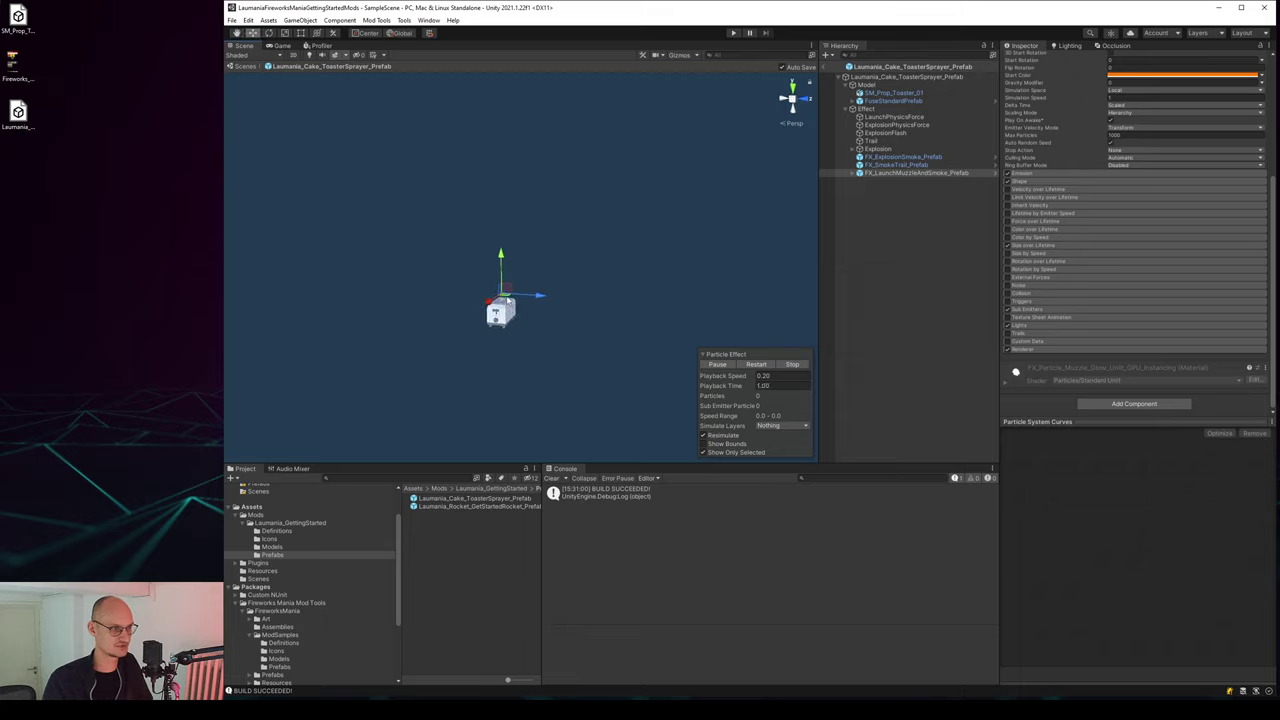
left_click(728, 365)
Reselect the main Effect particle system and play its slowed preview above the toaster, pausing it partway.
left_click(880, 109)
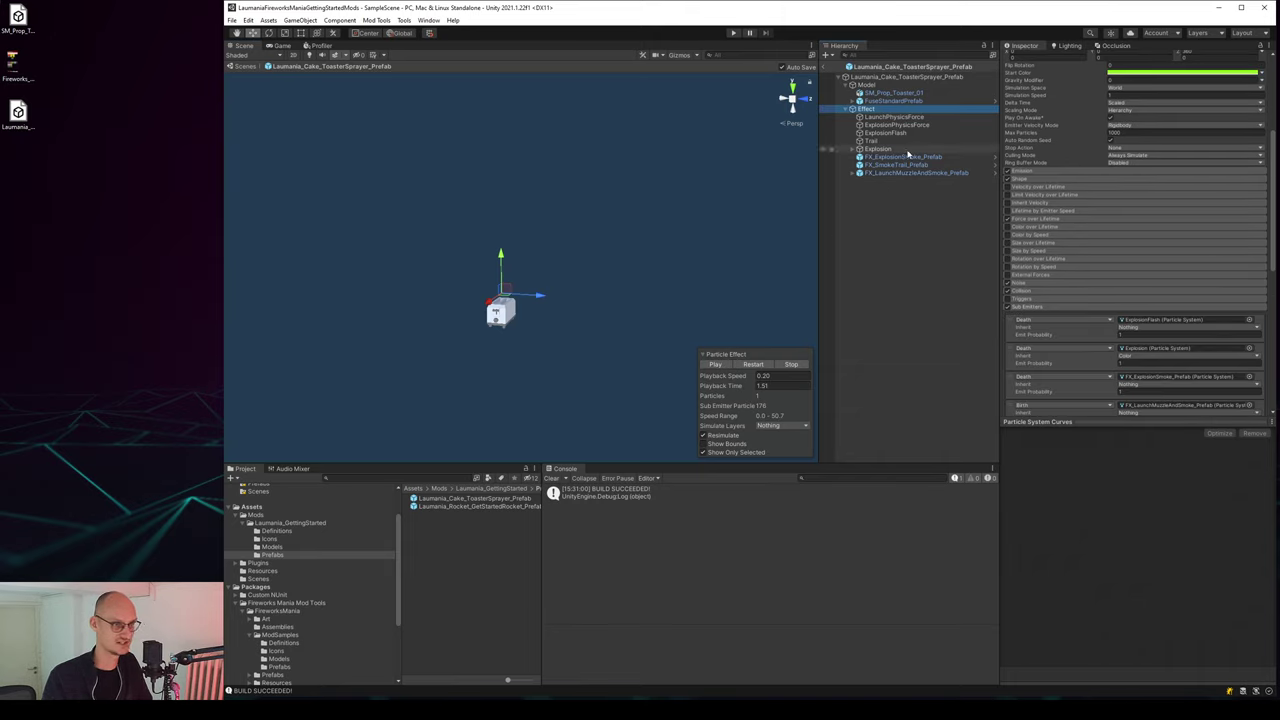
right_click_drag(654, 273, 668, 183)
left_click(726, 369)
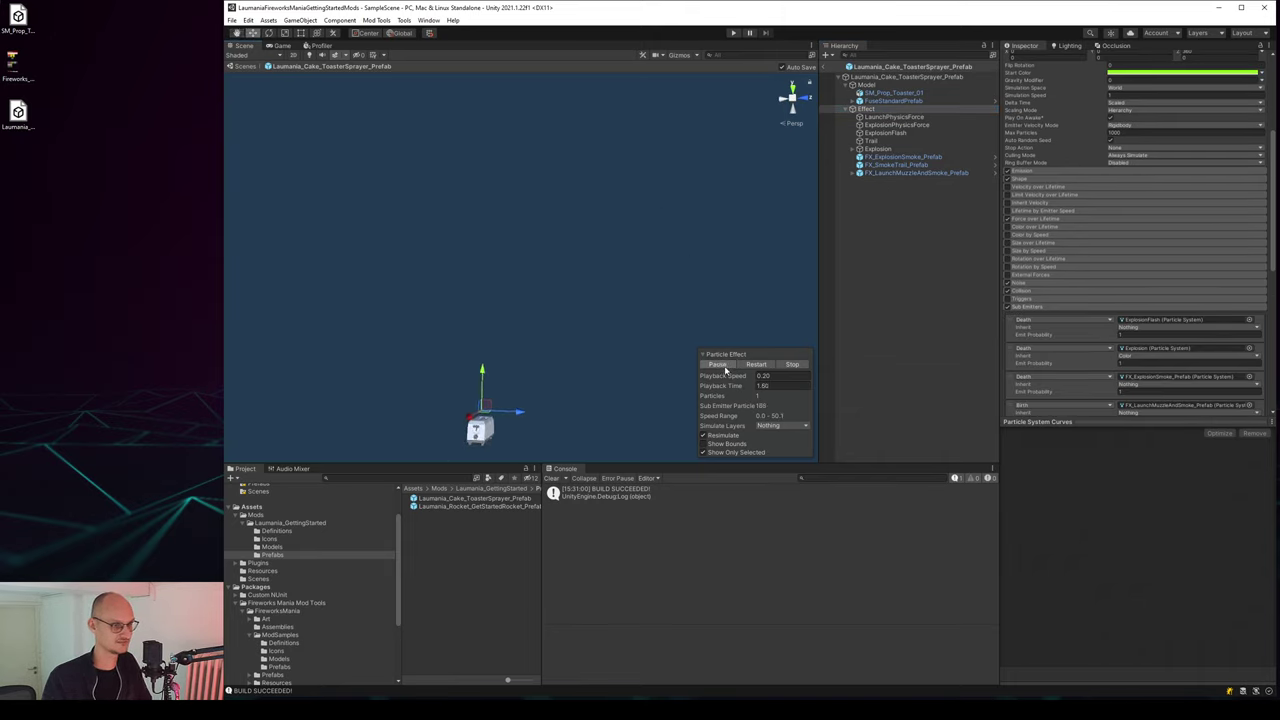
left_click(726, 369)
Set the particle playback speed to 1 and replay the Effect system, pausing while its rising particle is alive.
left_click(775, 375)
type("1")
key("Return")
left_click(792, 364)
left_click(720, 366)
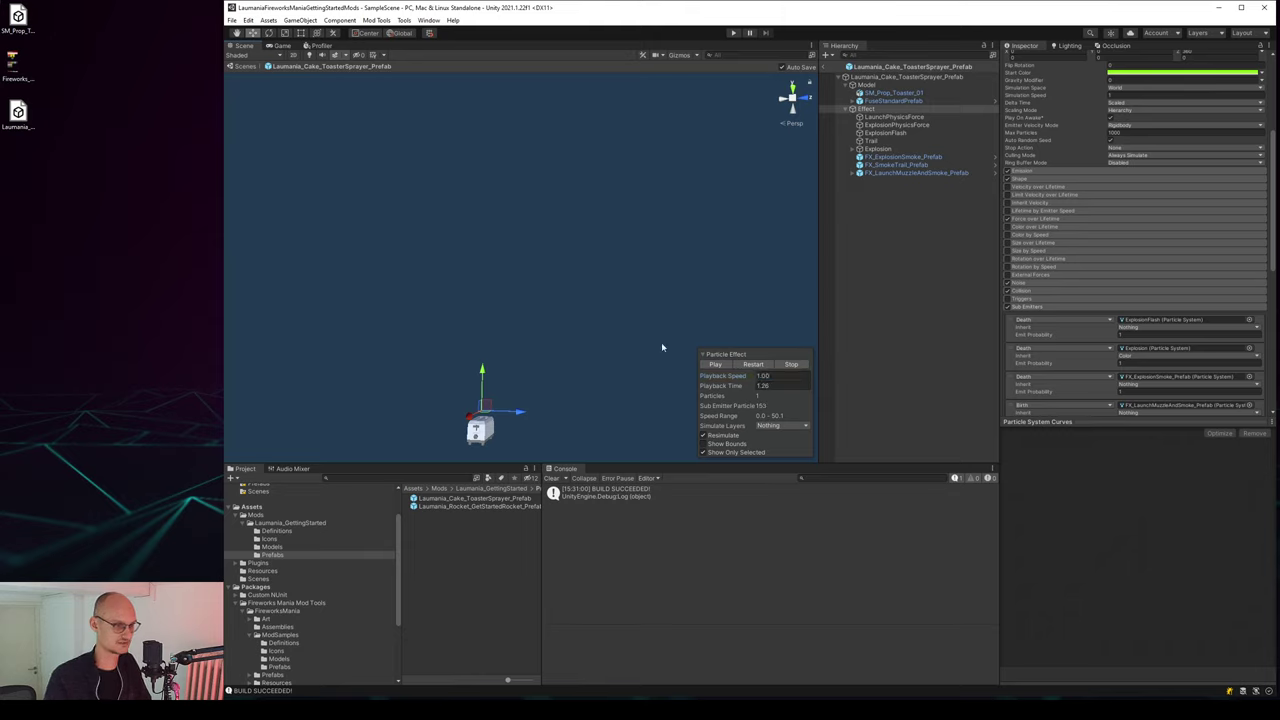
right_click_drag(613, 243, 555, 311)
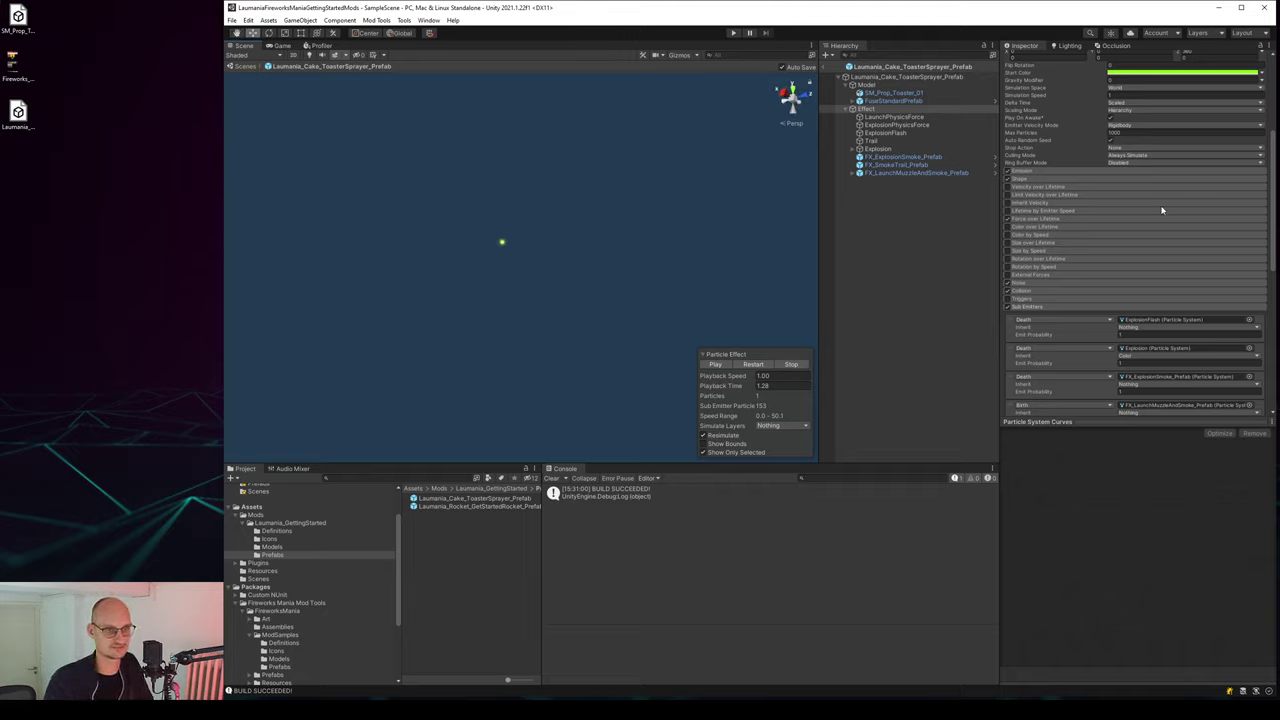
Change the Start Color of the Effect particle system to a saturated blue.
scroll(1160, 209, "up", 5)
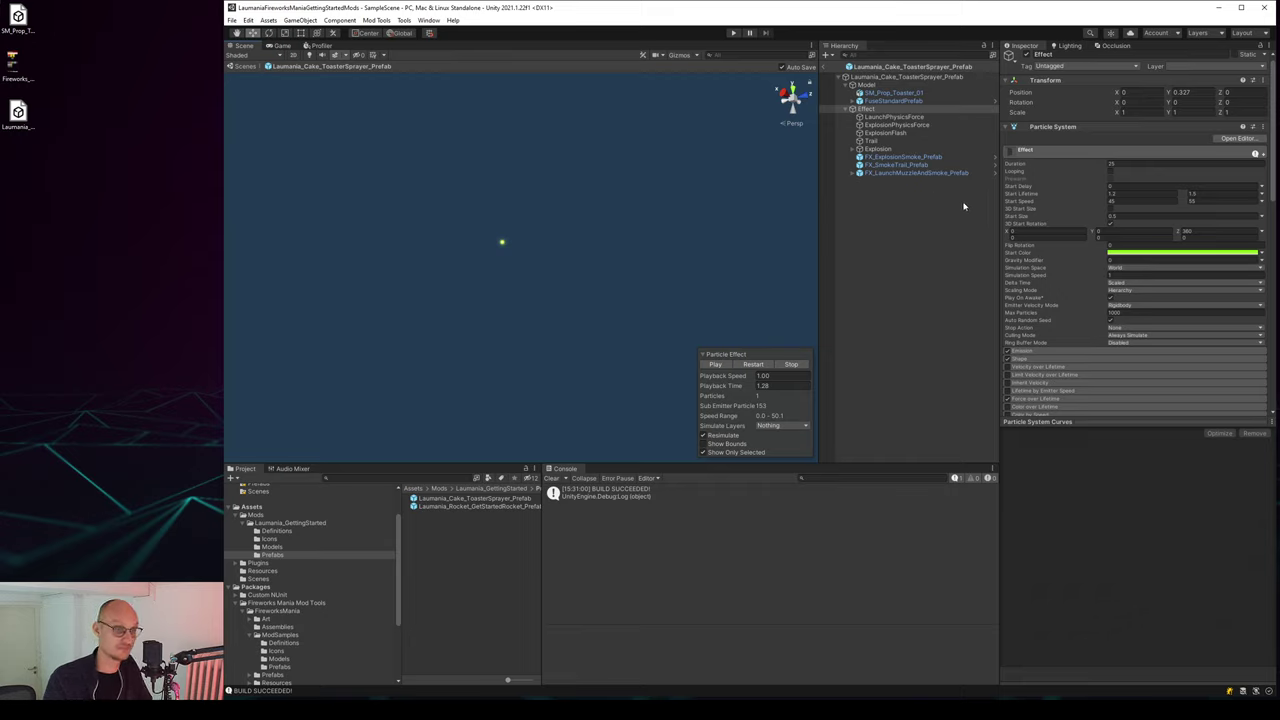
left_click(1142, 253)
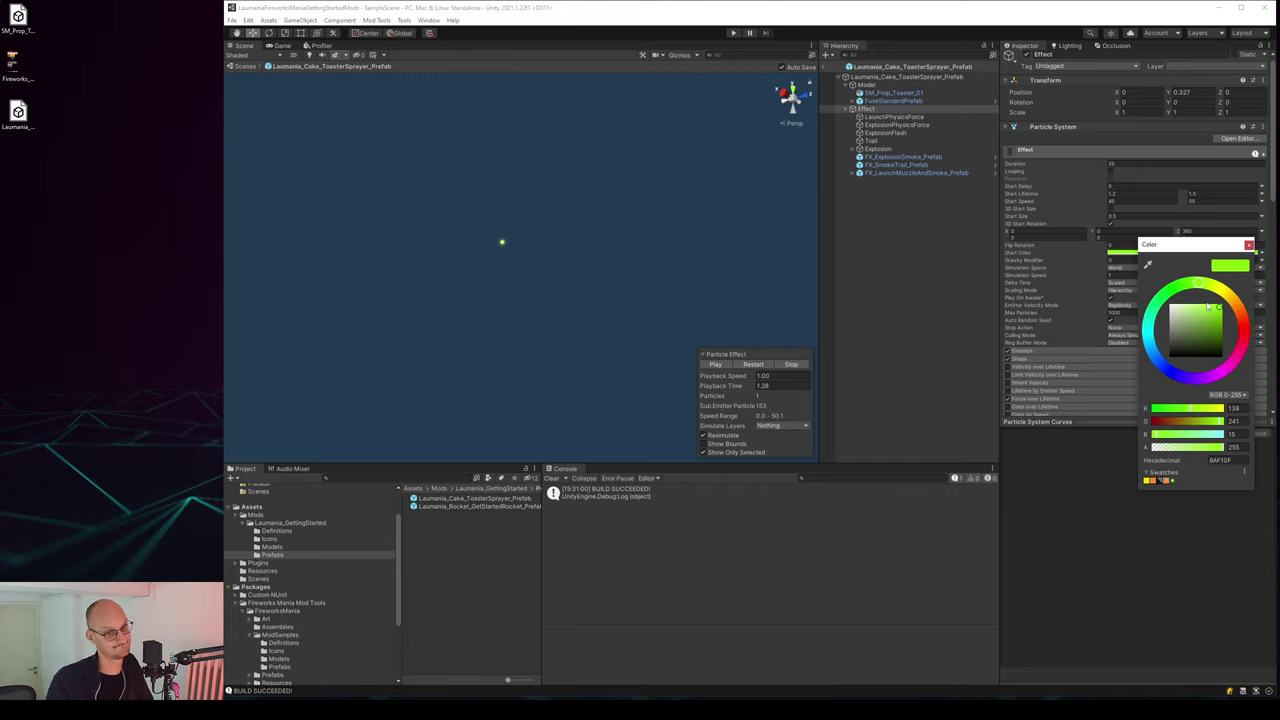
left_click(1170, 373)
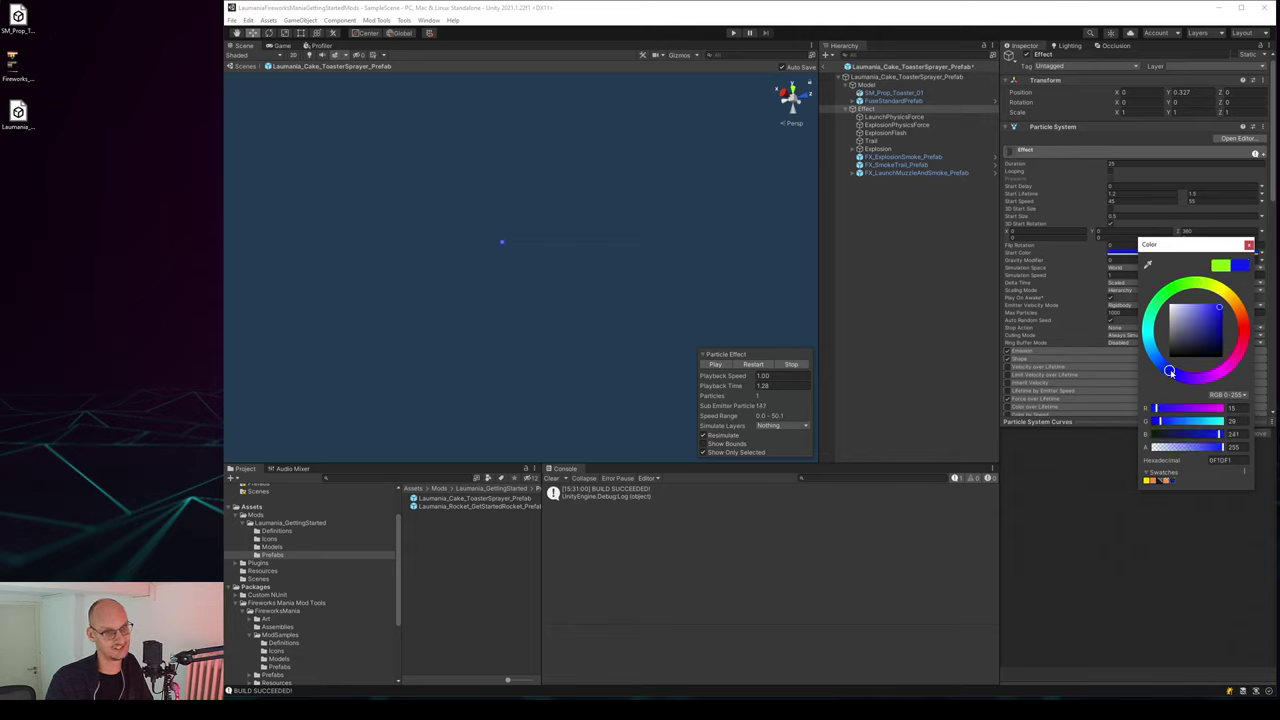
left_click(1221, 312)
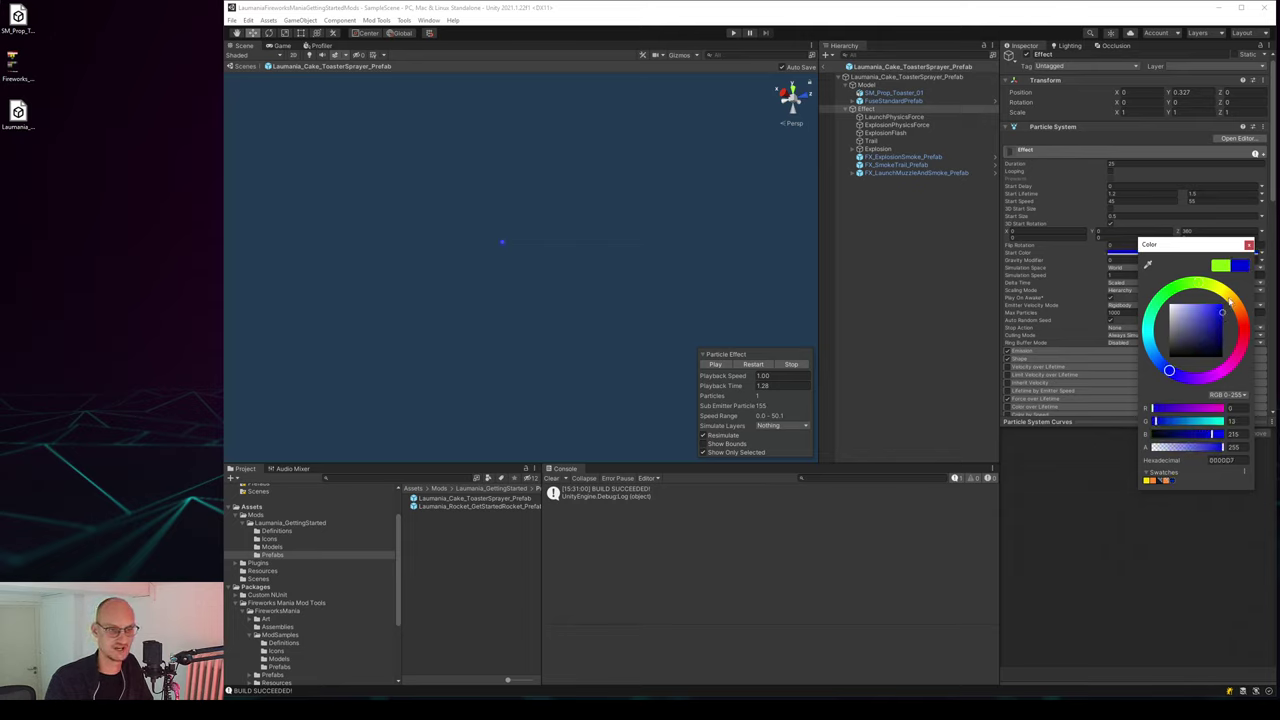
left_click(1248, 244)
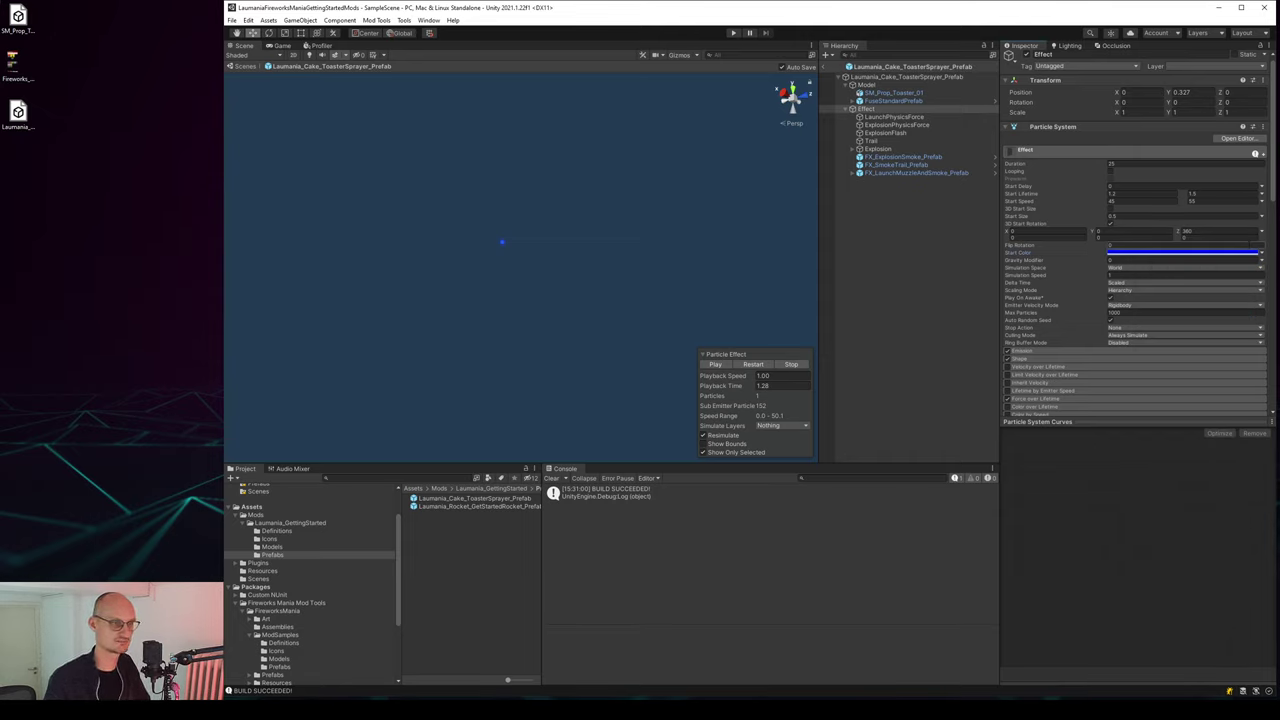
Select the Trail particle system and change its Start Color to bright green.
scroll(1091, 319, "down", 3)
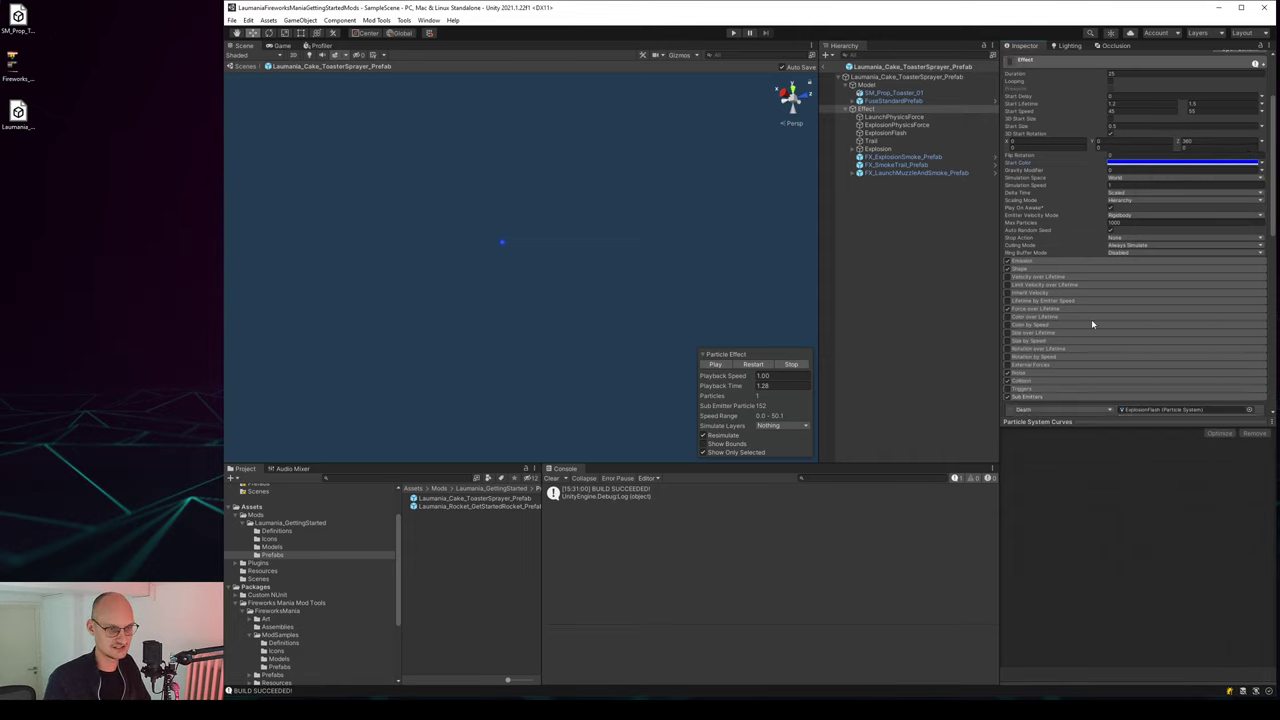
left_click(872, 141)
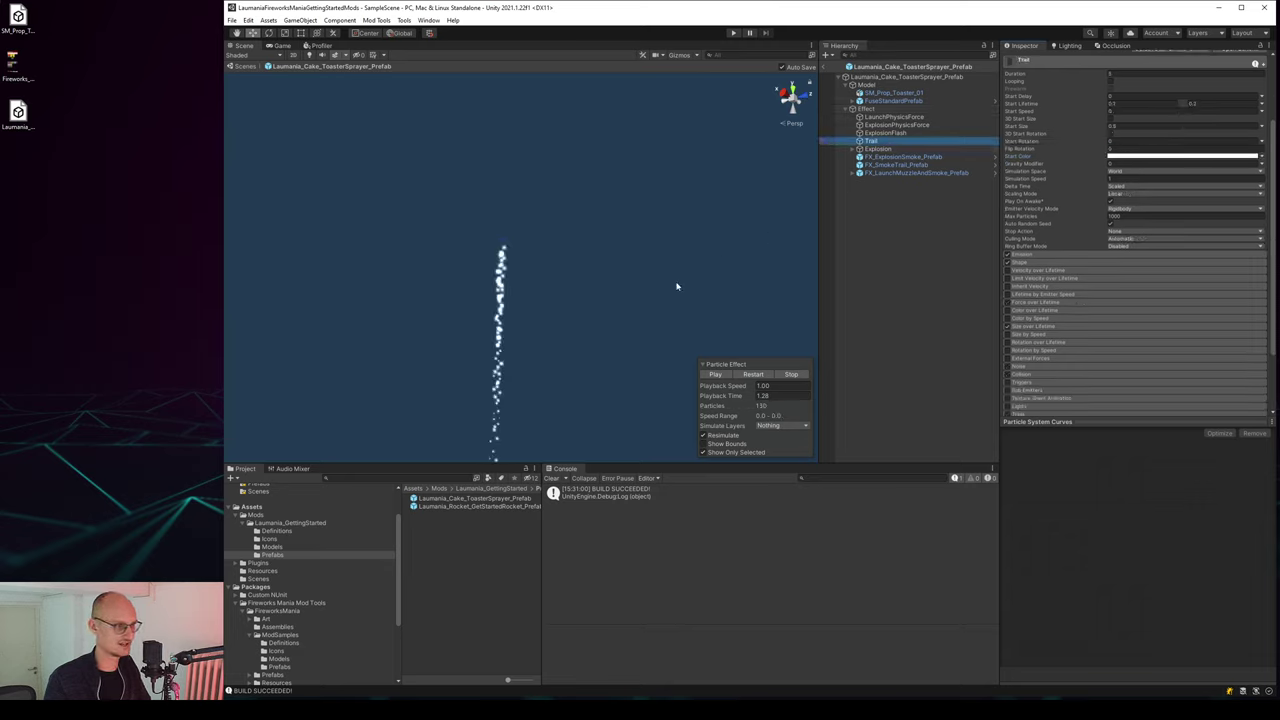
mouse_move(649, 239)
right_mouse_down()
mouse_move(598, 400)
mouse_move(629, 346)
mouse_move(615, 381)
mouse_move(627, 285)
right_mouse_up()
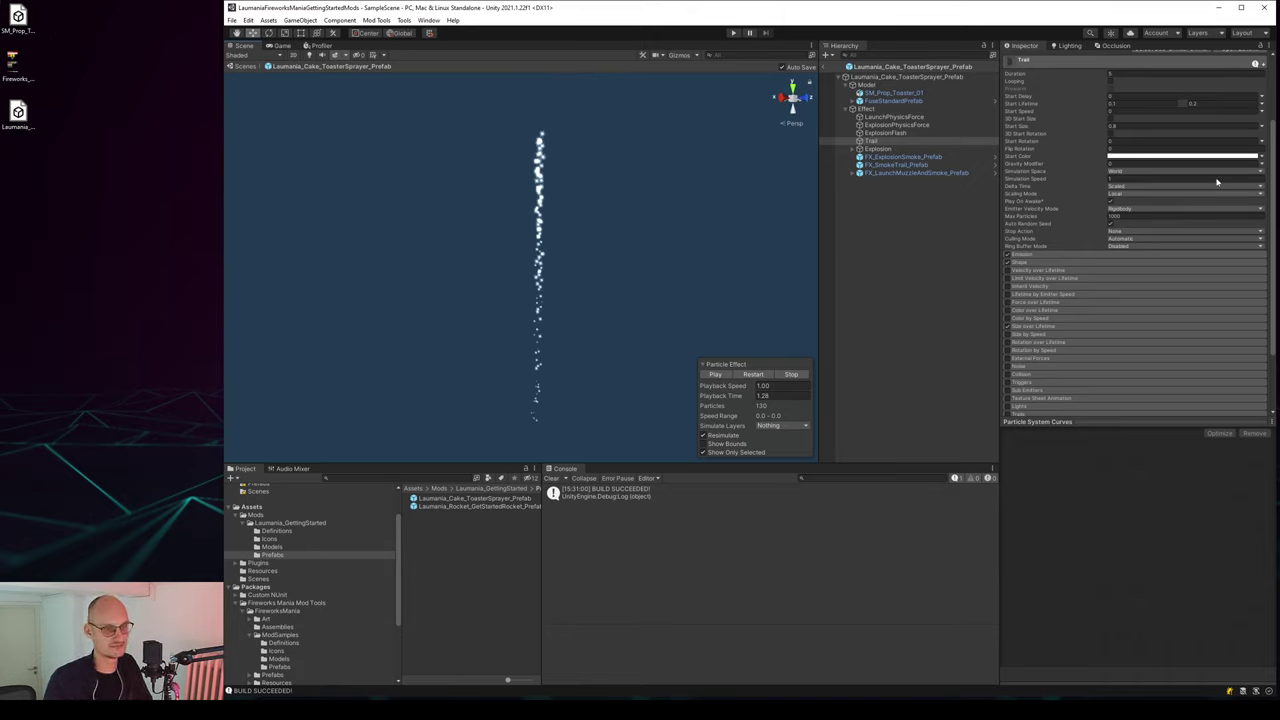
left_click(1174, 158)
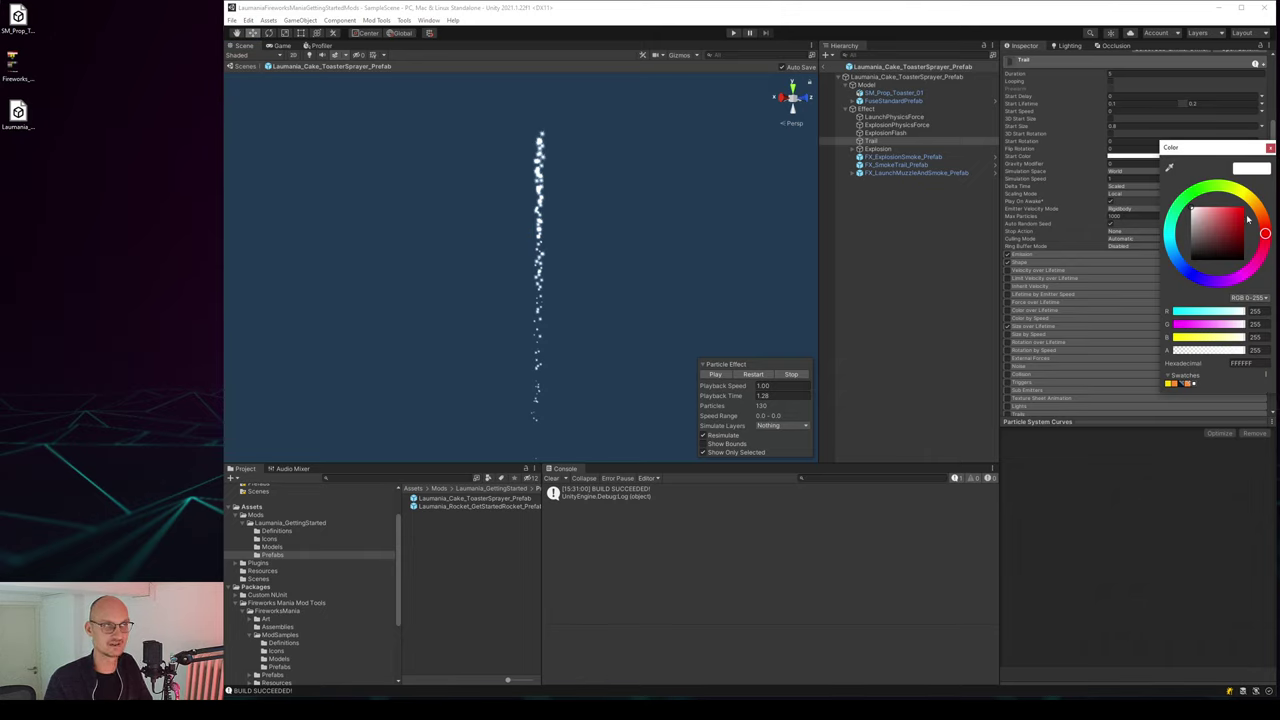
left_click(1261, 213)
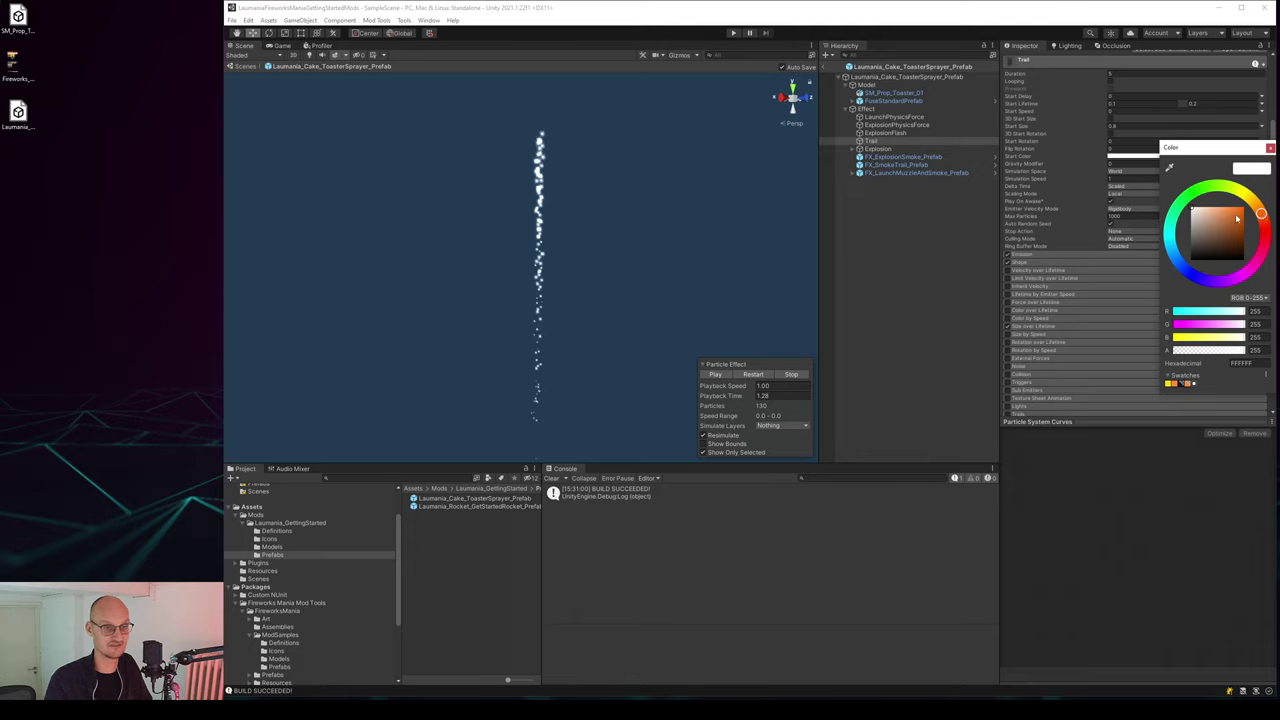
left_click(1243, 211)
left_click(1198, 188)
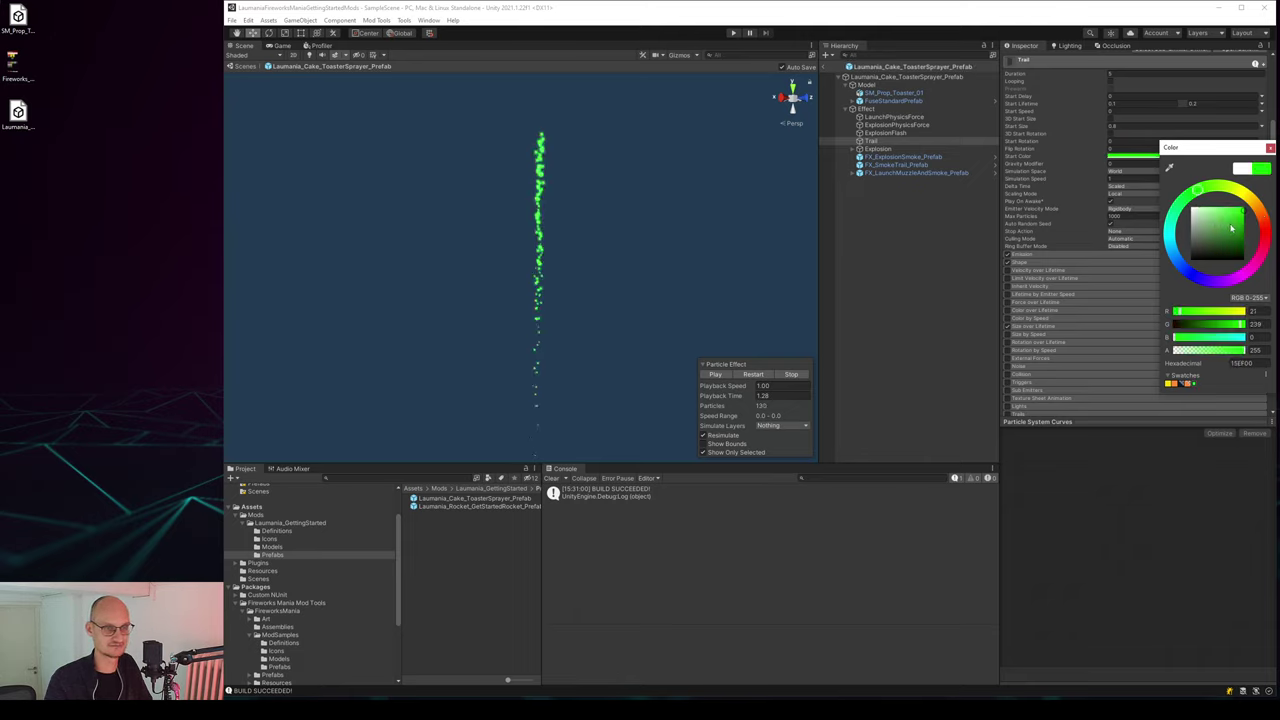
left_click(856, 358)
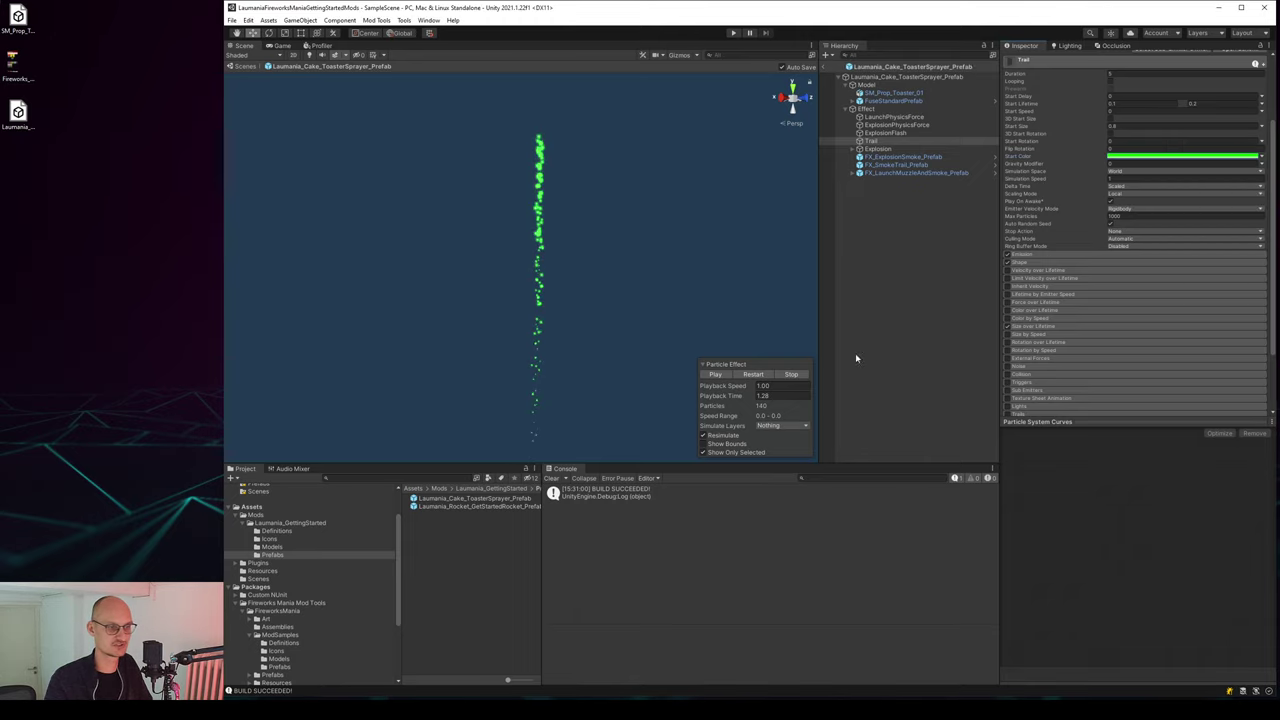
Include all particle systems in the preview and replay the complete firework from launch to explosion.
left_click(713, 454)
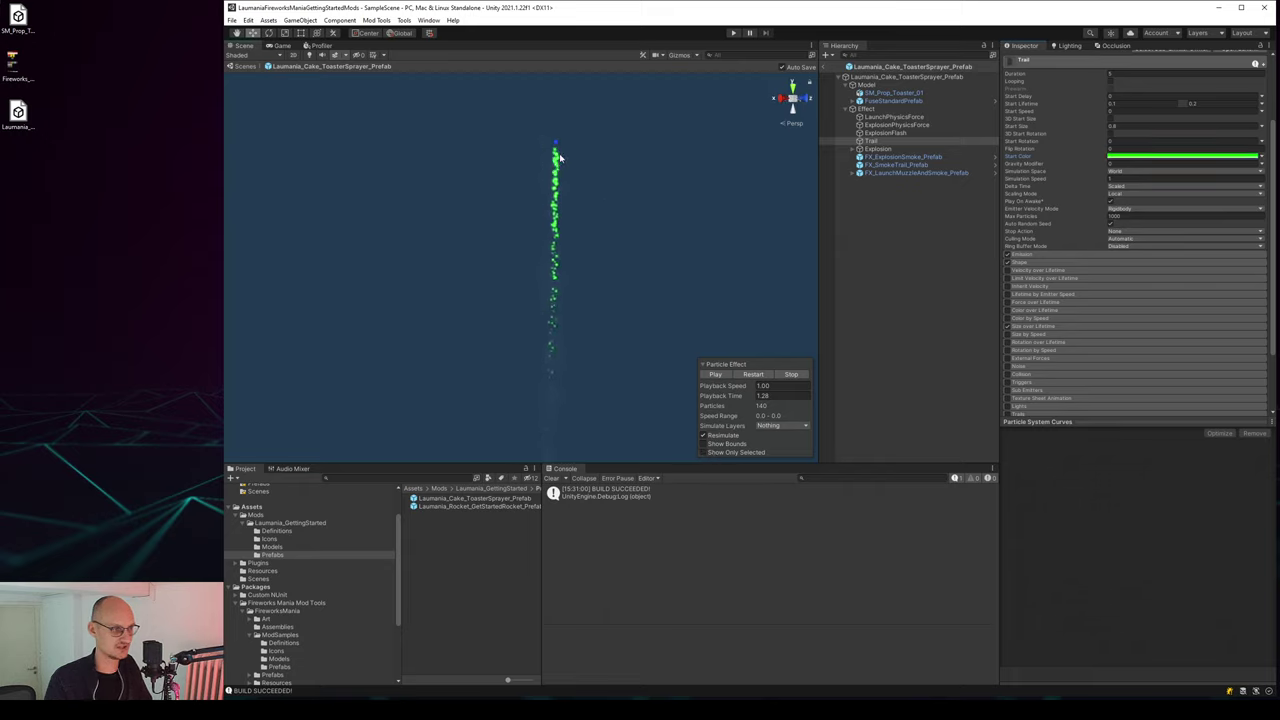
left_click(791, 374)
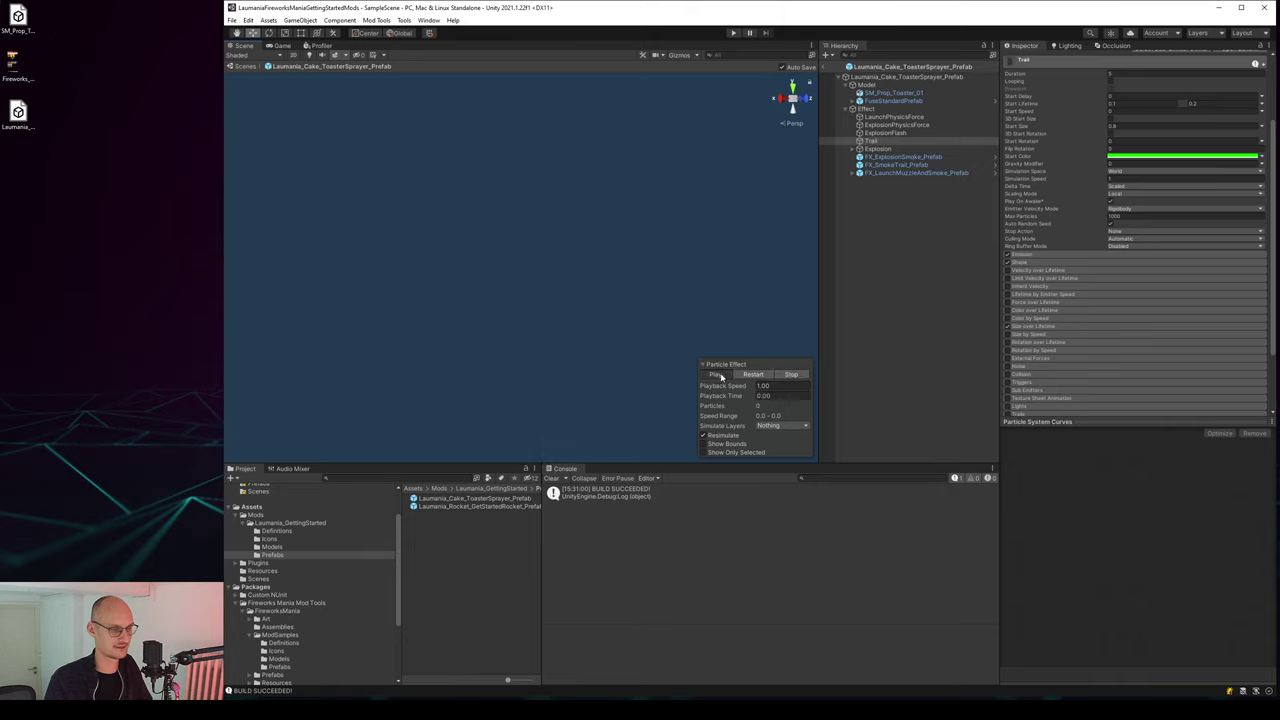
left_click(716, 374)
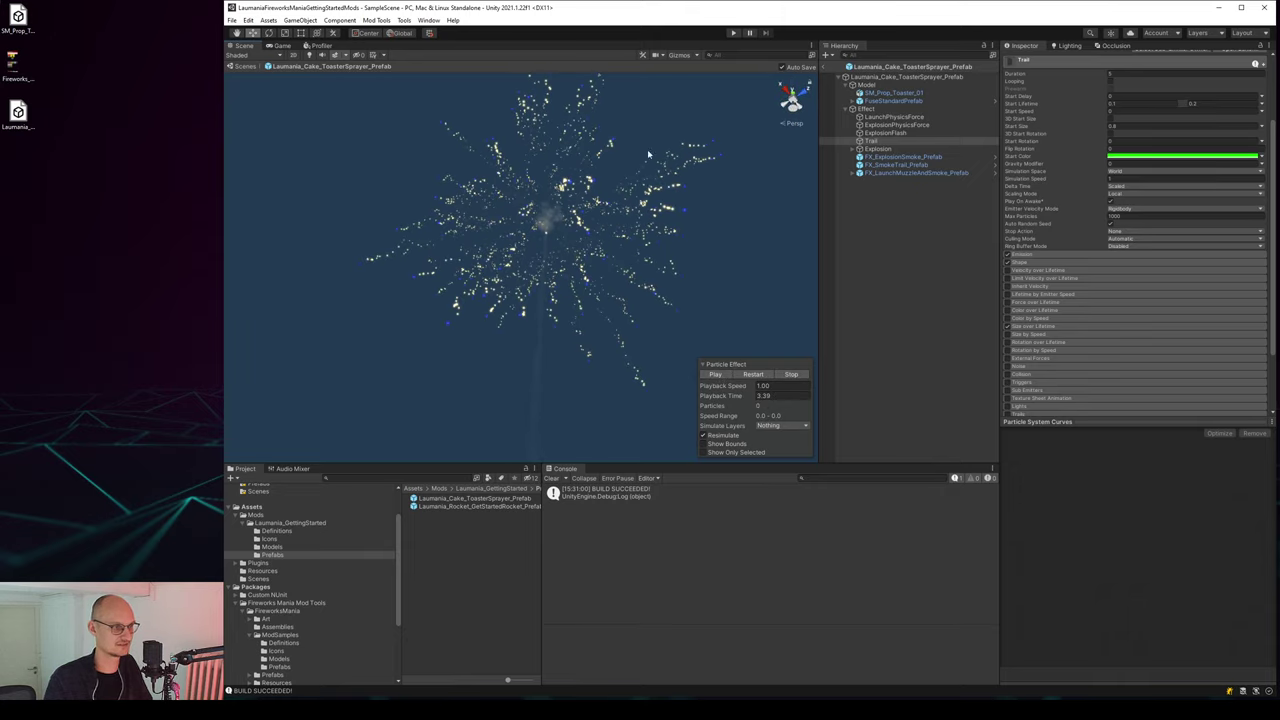
Preview only the Explosion particle system, and check the Inherit setting of the Explosion entry in the Effect system's Sub Emitters module.
left_click(878, 149)
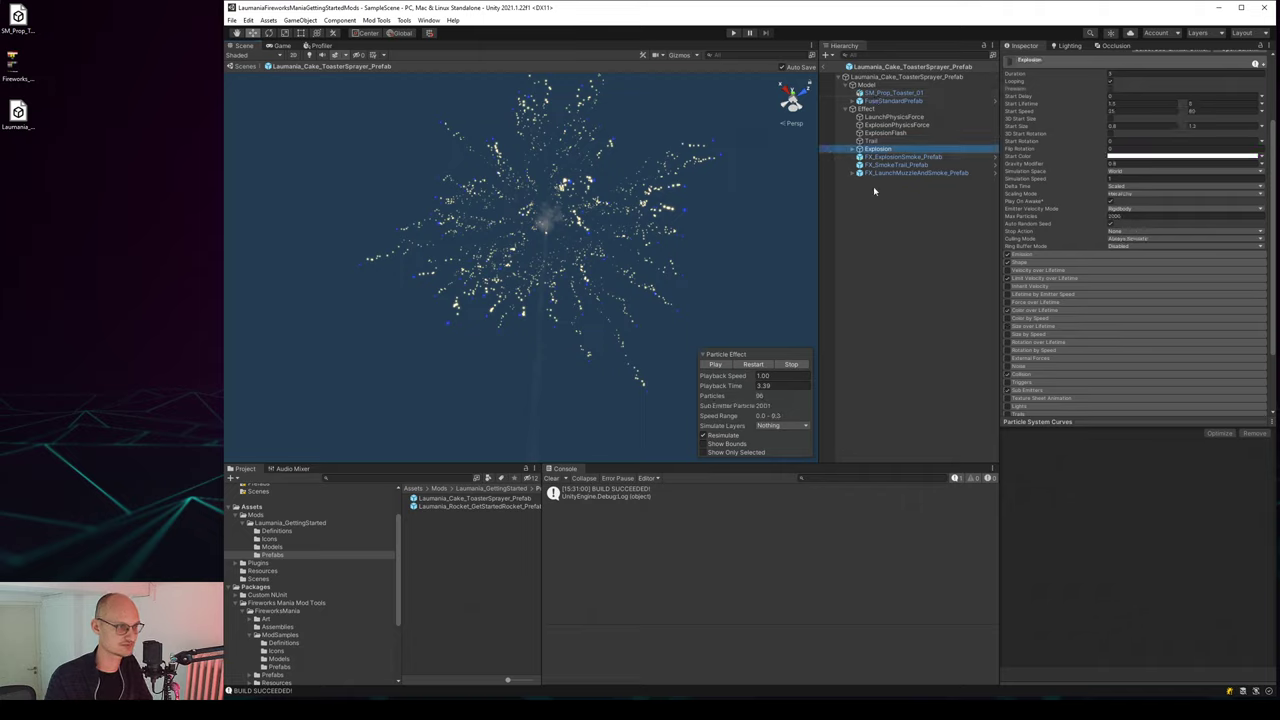
left_click(722, 454)
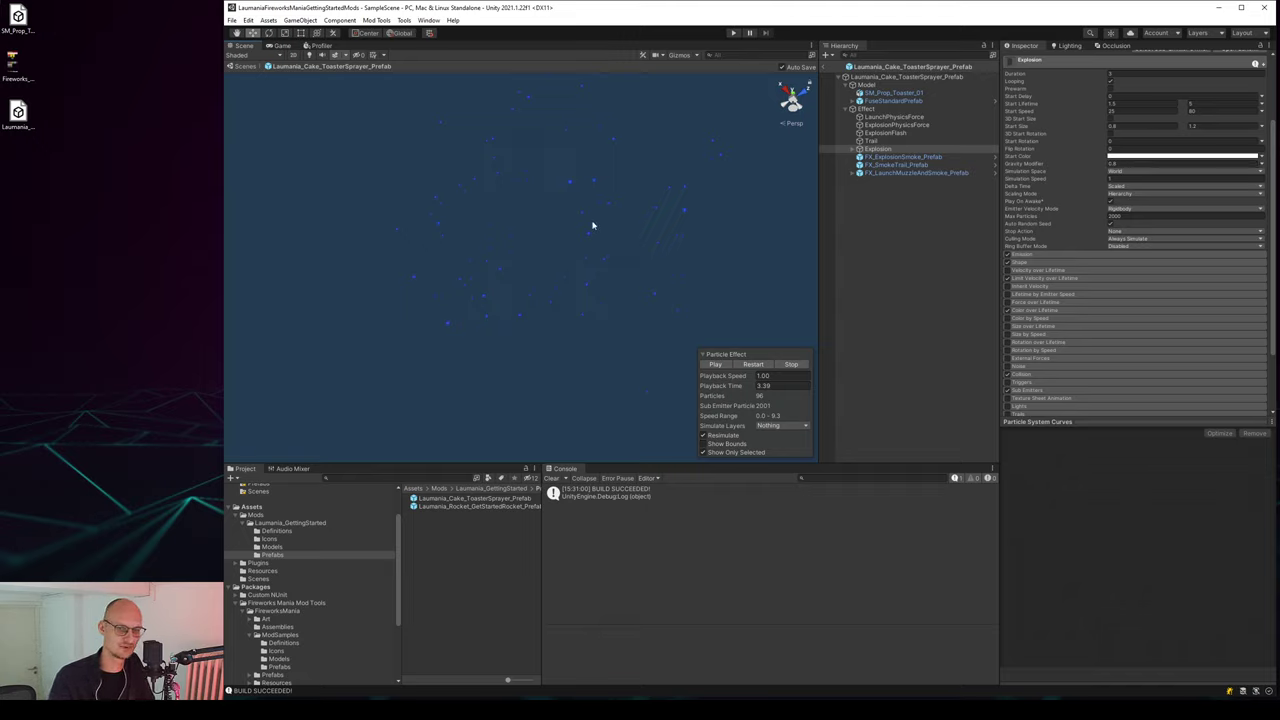
left_click(866, 108)
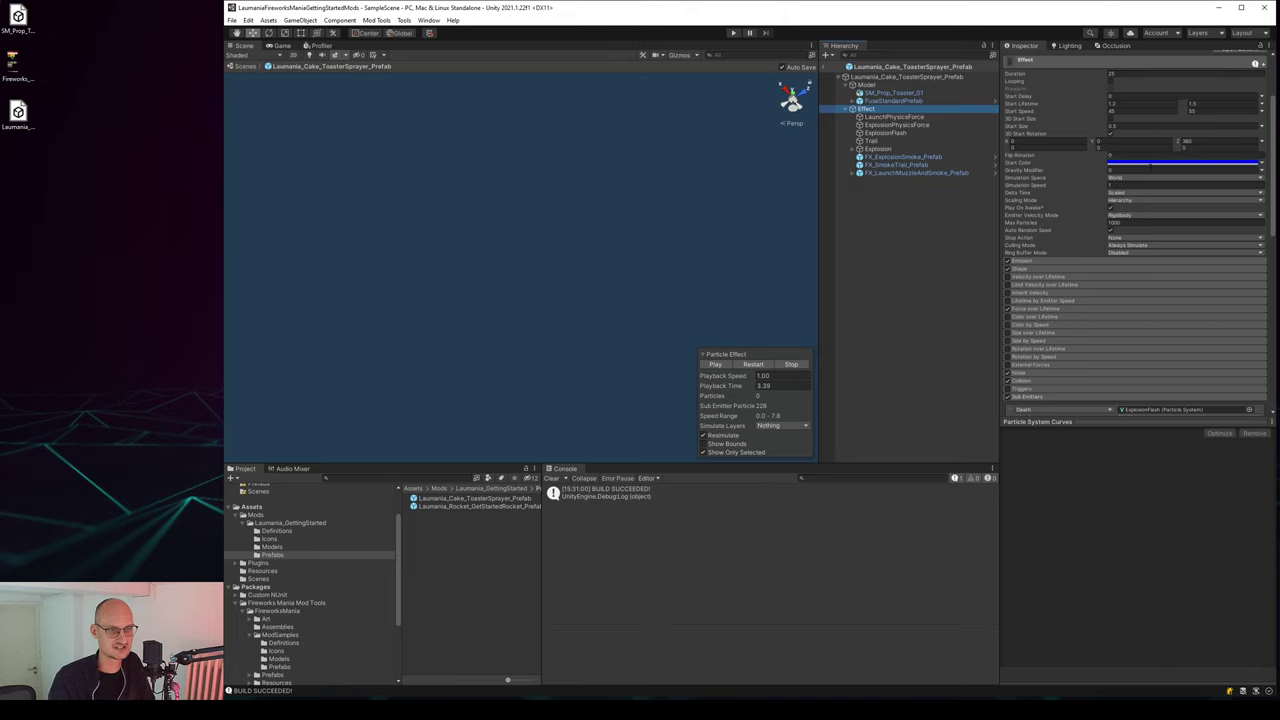
scroll(1136, 314, "down", 4)
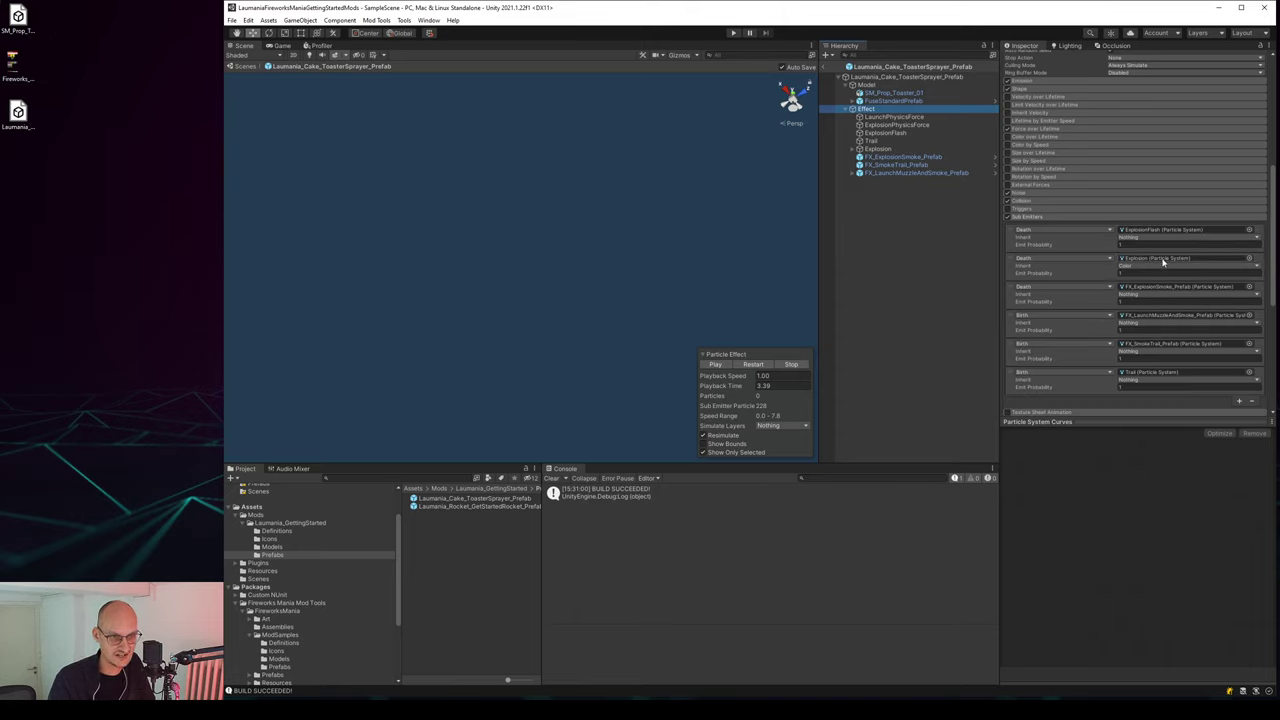
left_click(1140, 262)
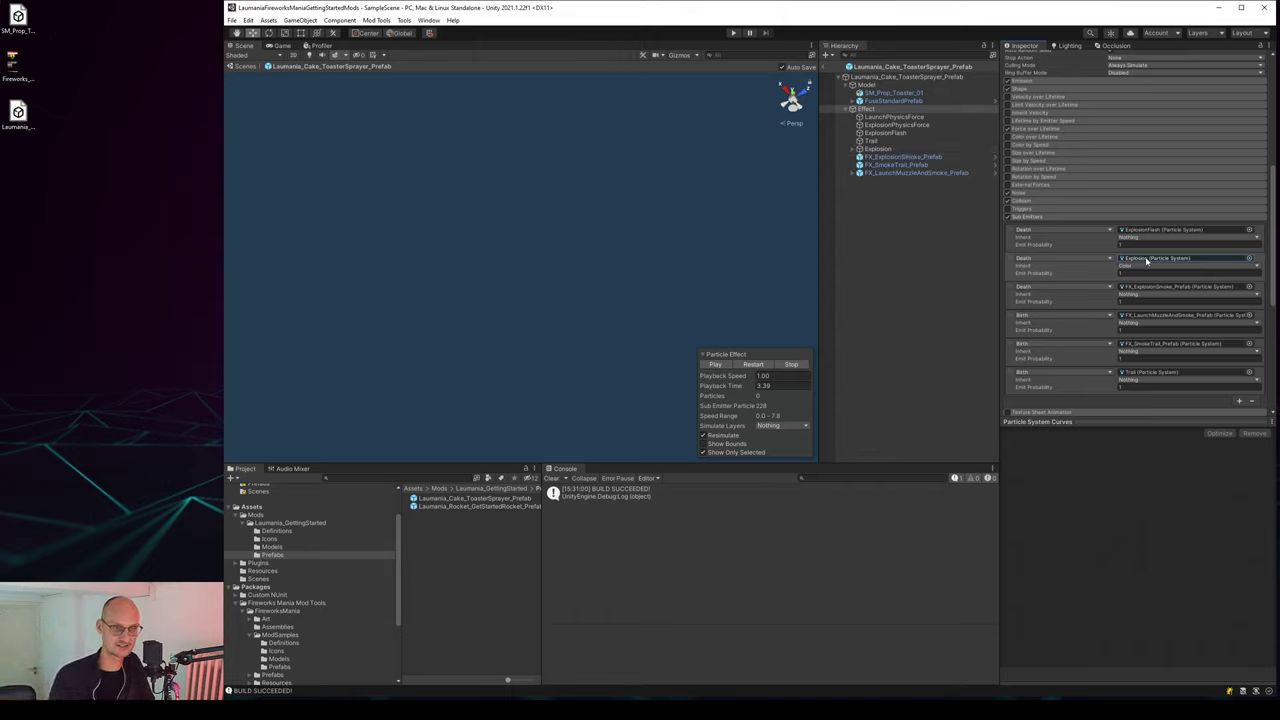
left_click(1147, 259)
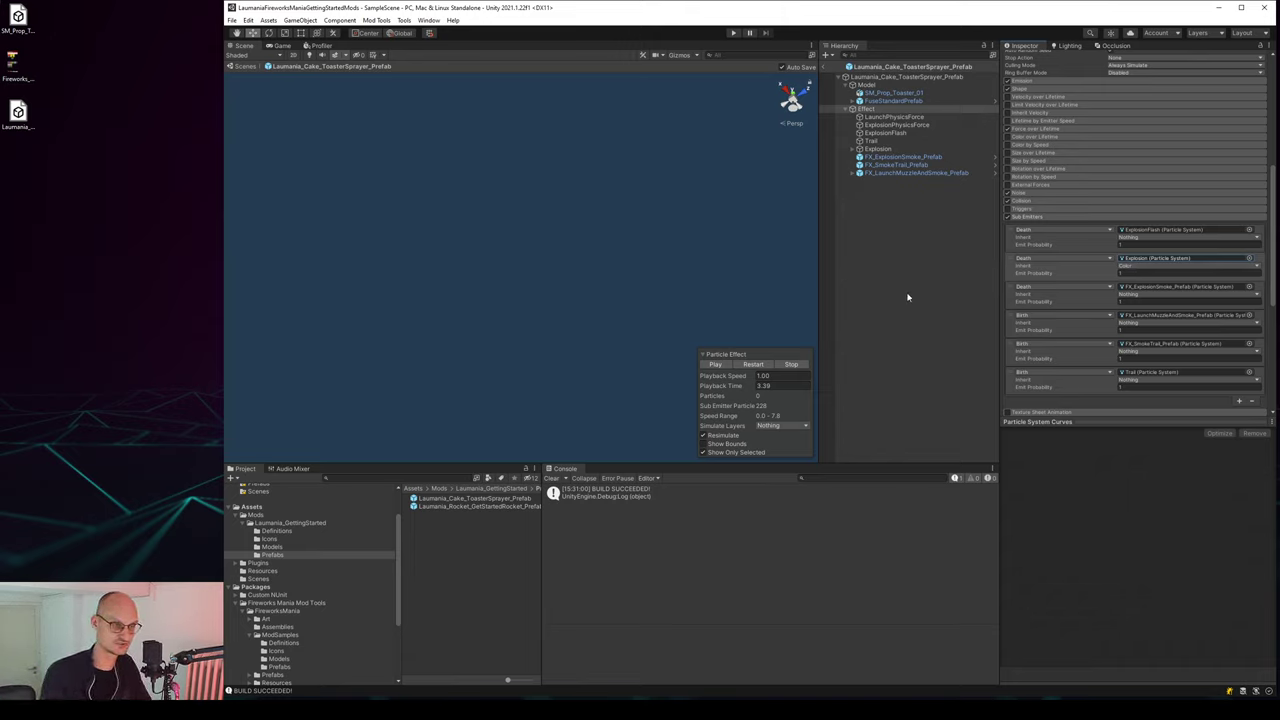
Replay the full Effect with all particle systems included and pause the preview during the explosion burst.
left_click(728, 366)
mouse_move(591, 360)
left_mouse_down("alt")
mouse_move(586, 446)
mouse_move(576, 366)
left_mouse_up("alt")
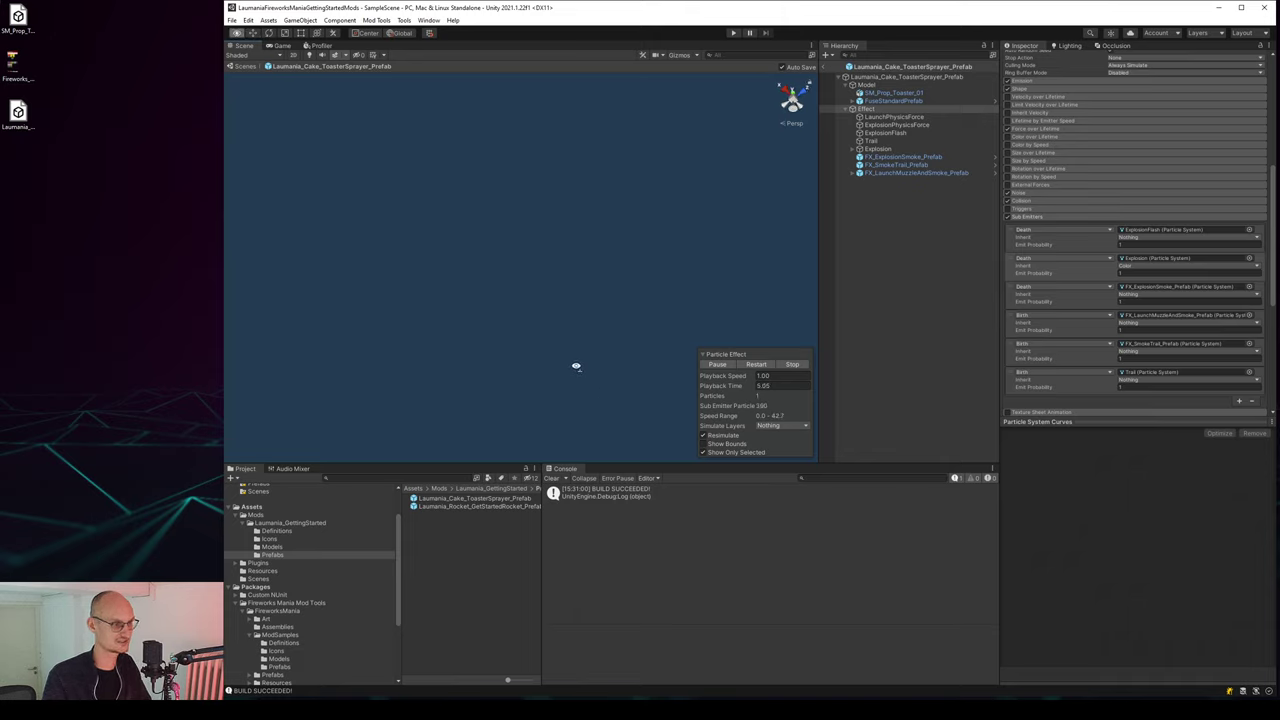
left_click(718, 365)
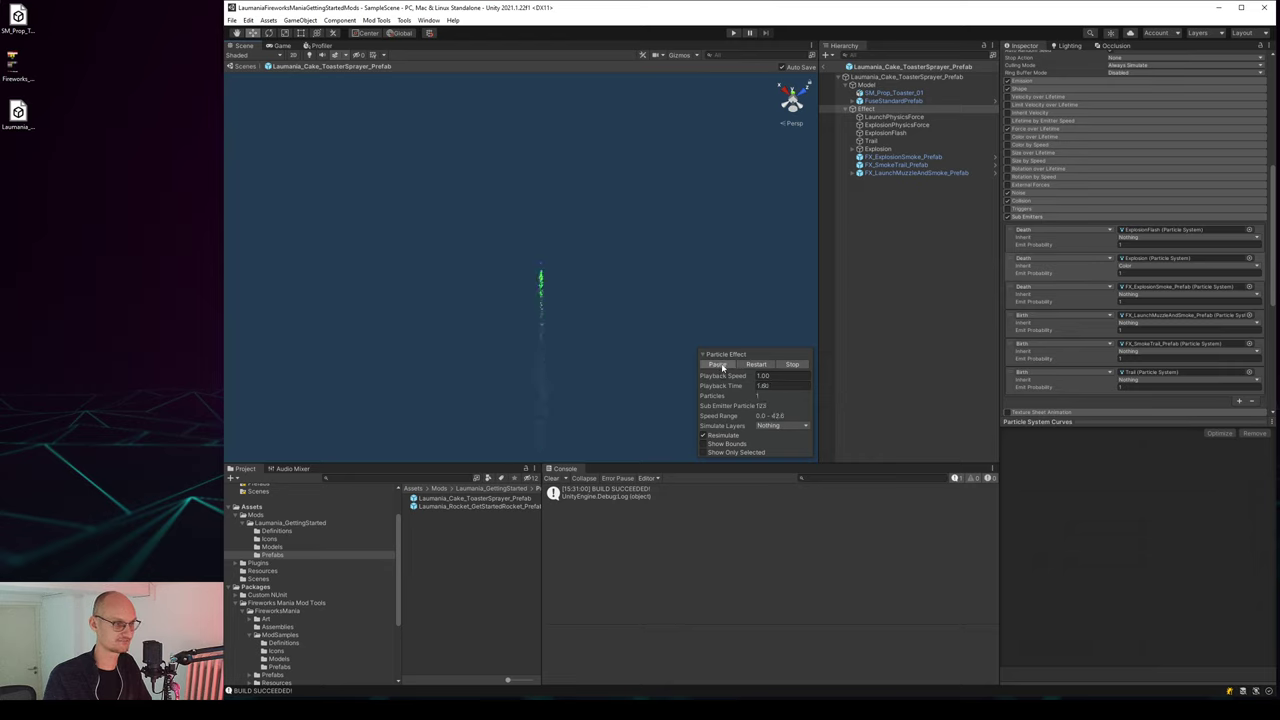
left_click(721, 364)
right_click_drag(643, 331, 646, 295)
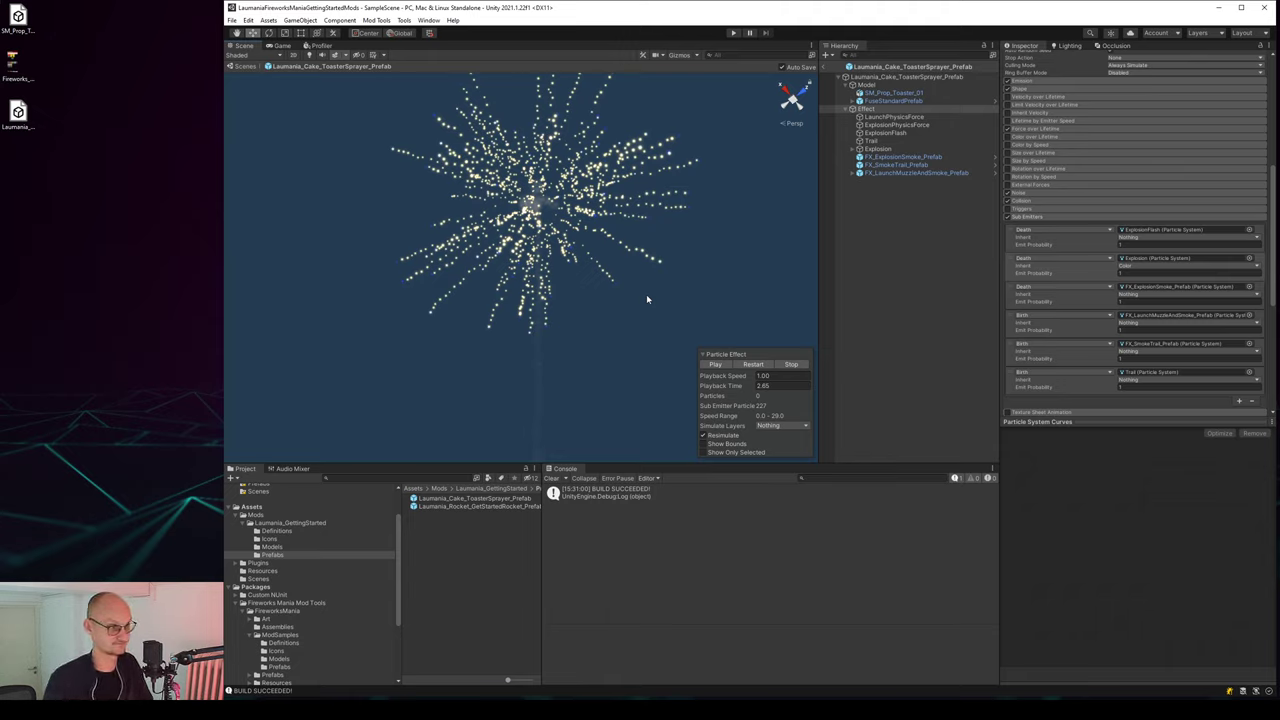
Set the SubTrails sub-emitter of the Explosion particle system to inherit Color, and replay the effect to check it before stopping the preview.
left_click(880, 149)
left_click(851, 149)
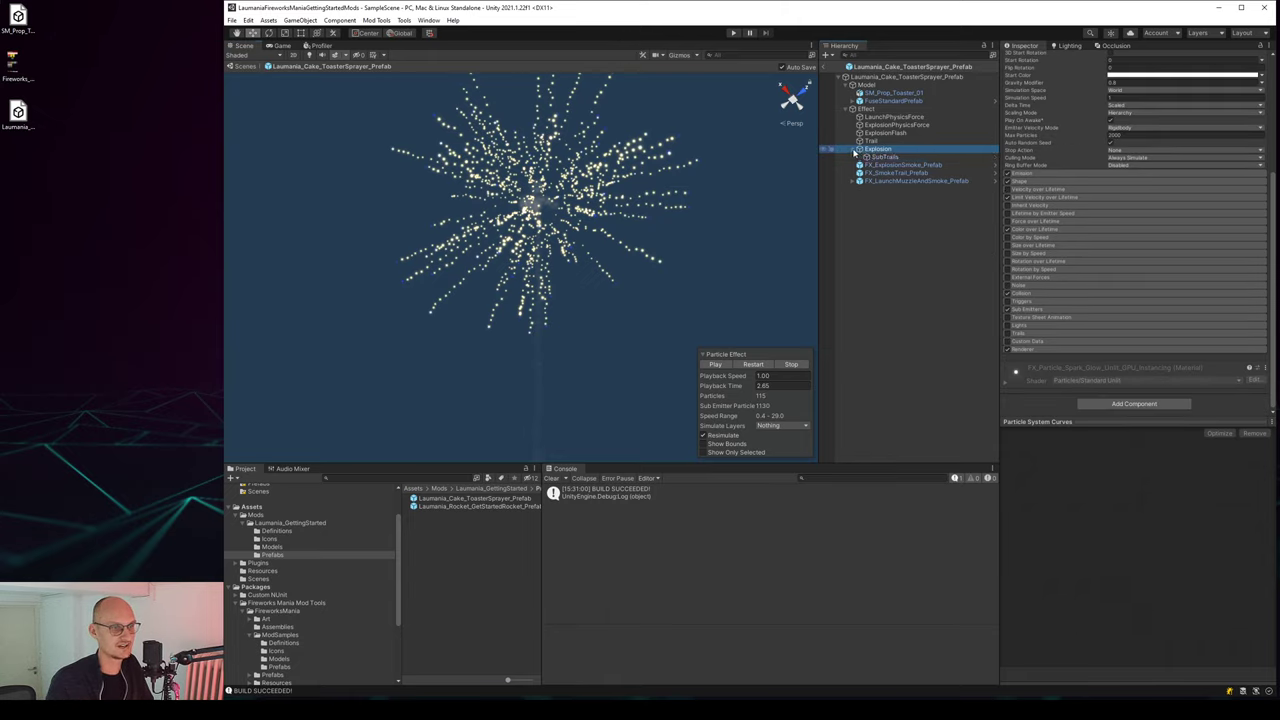
left_click(884, 157)
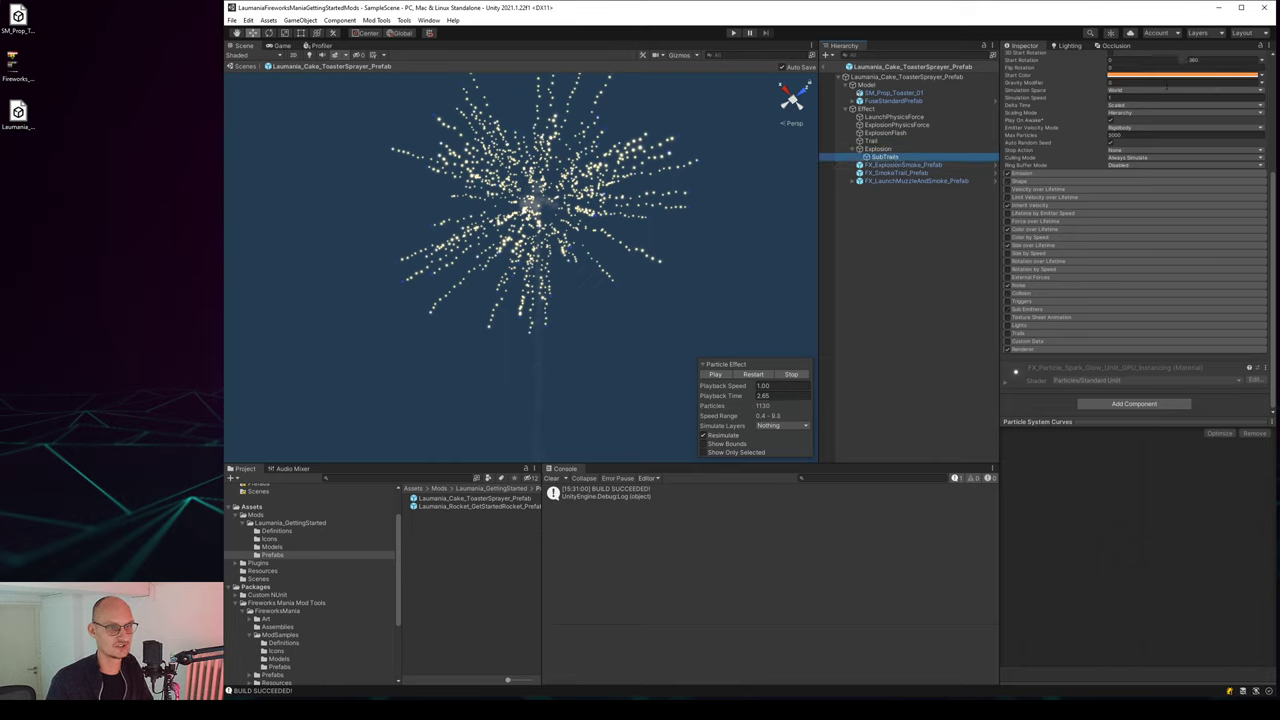
key("Up")
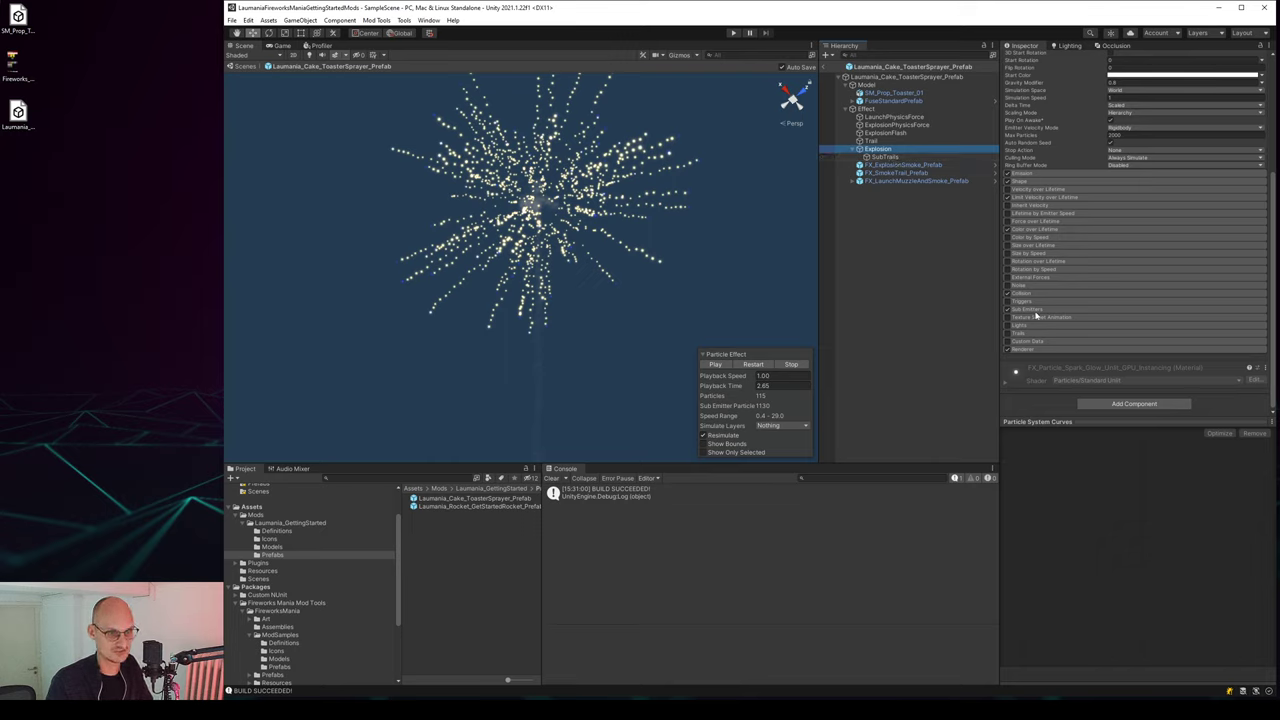
left_click(1040, 310)
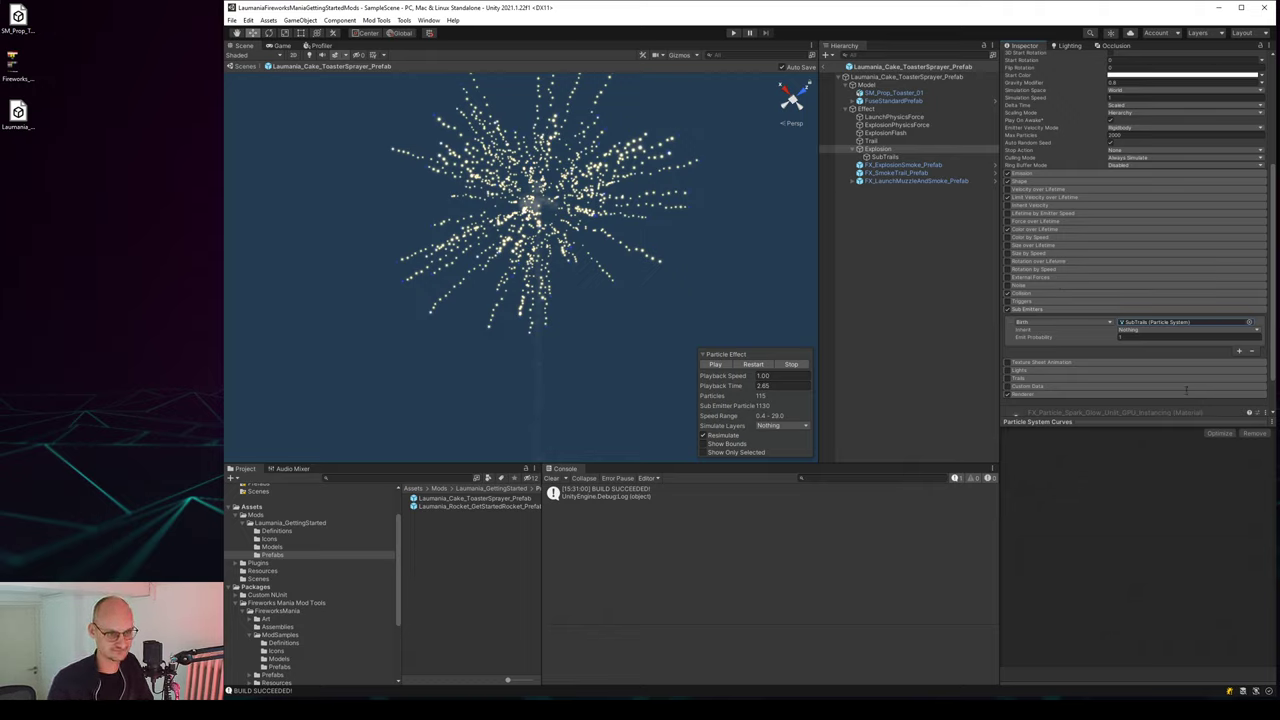
left_click(1146, 331)
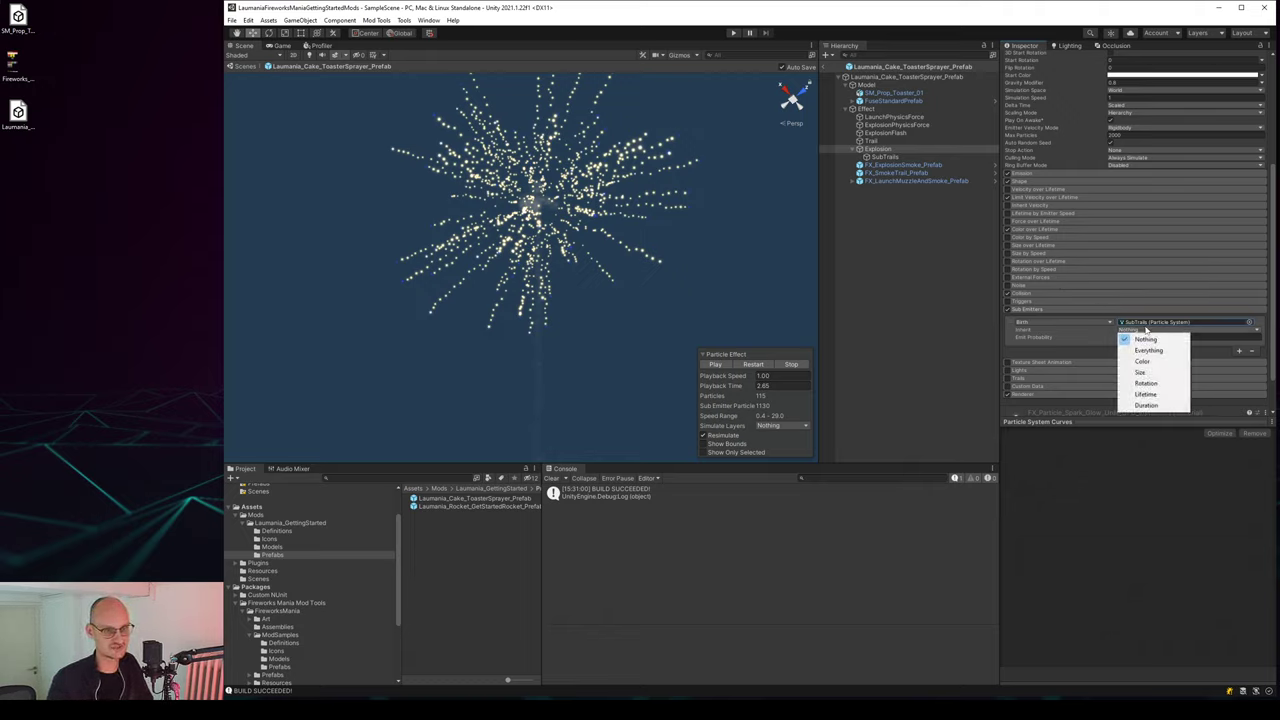
left_click(1143, 362)
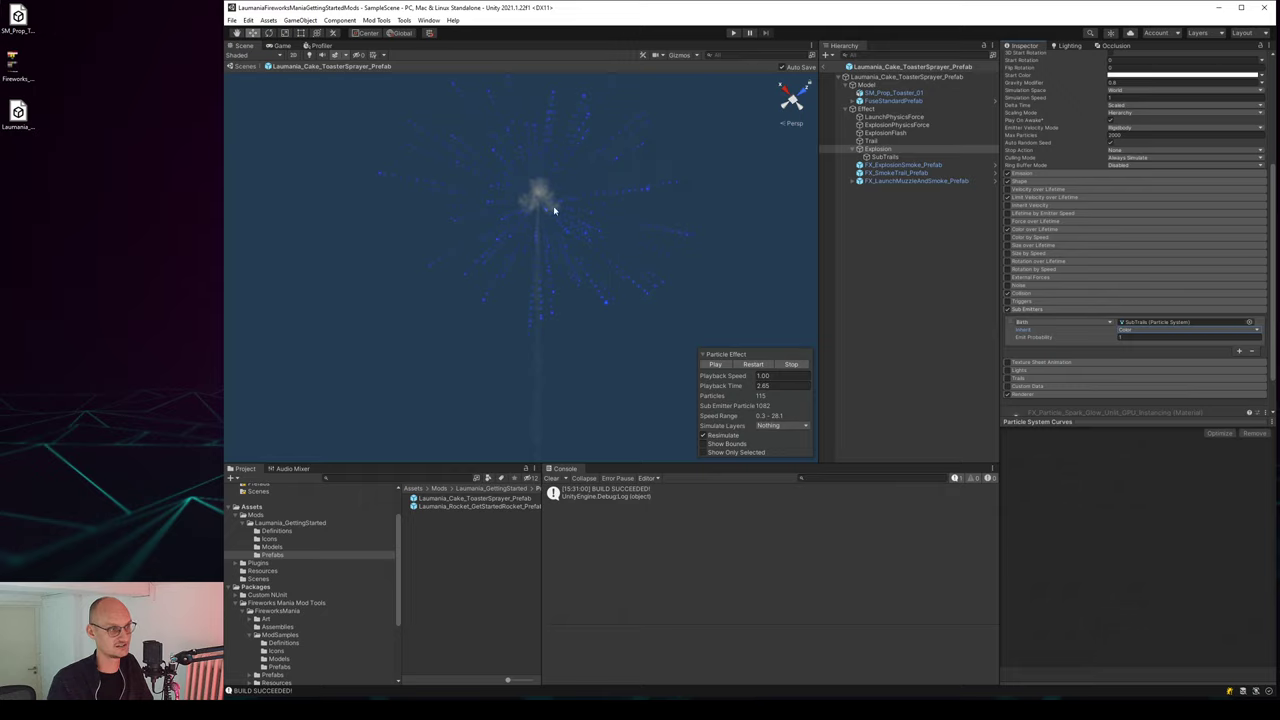
left_click(753, 364)
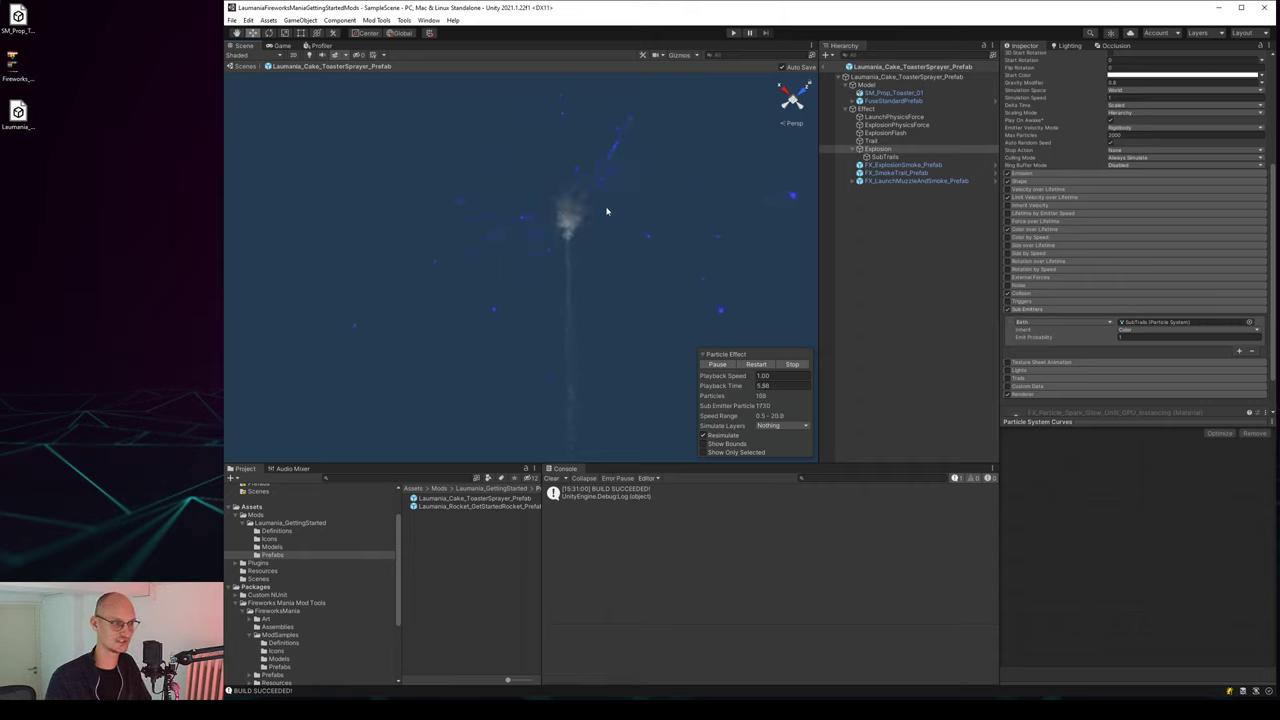
left_click(793, 365)
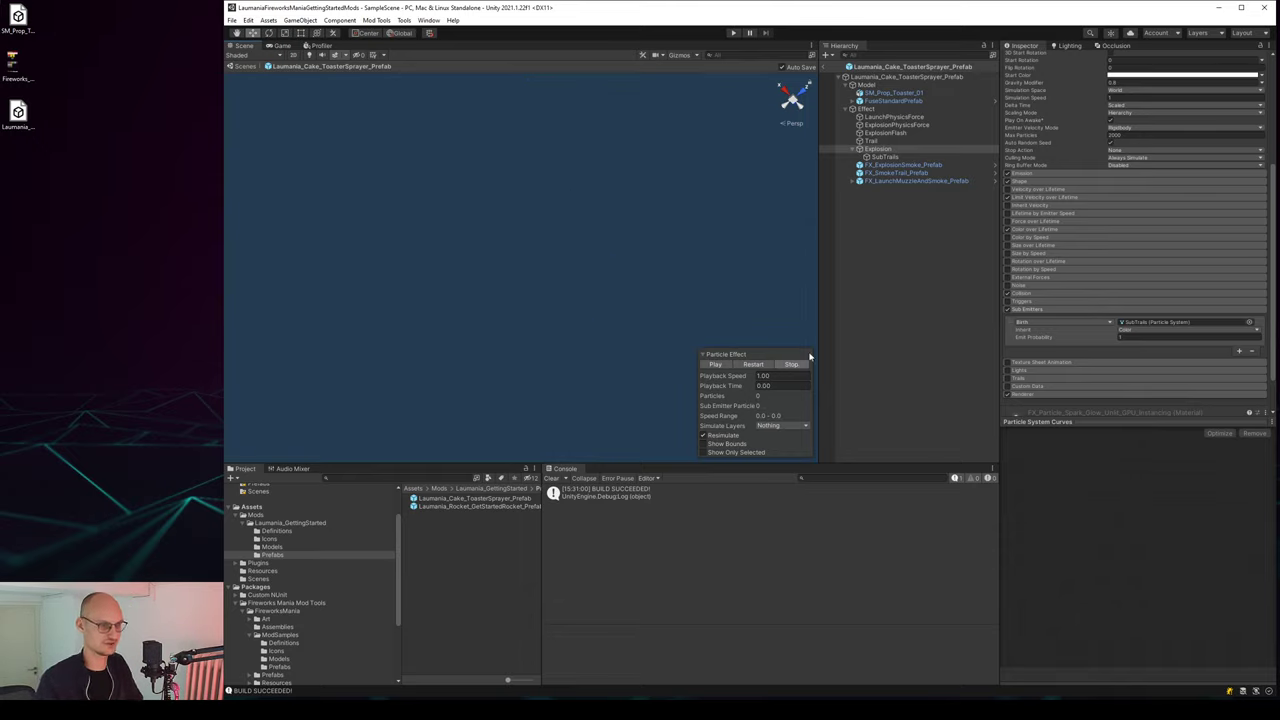
Build the mod, and switch to Fireworks Mania to restart the map.
left_click(378, 20)
left_click(390, 73)
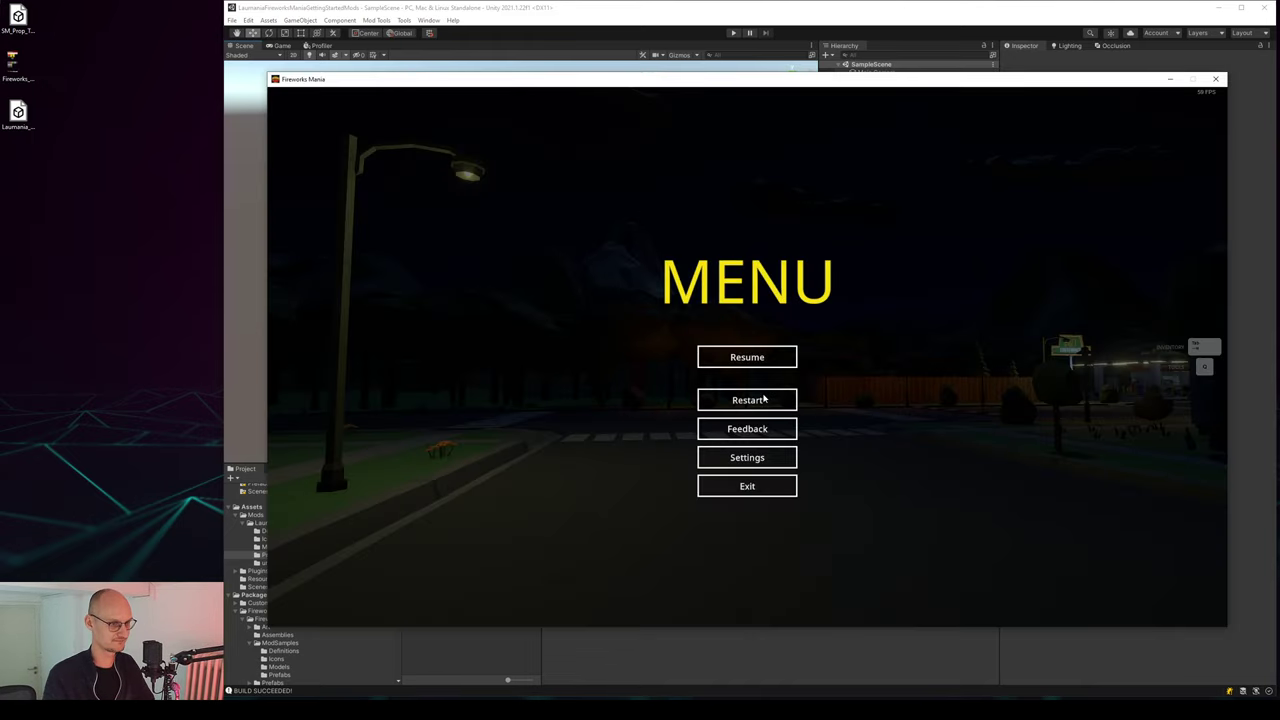
left_click(762, 399)
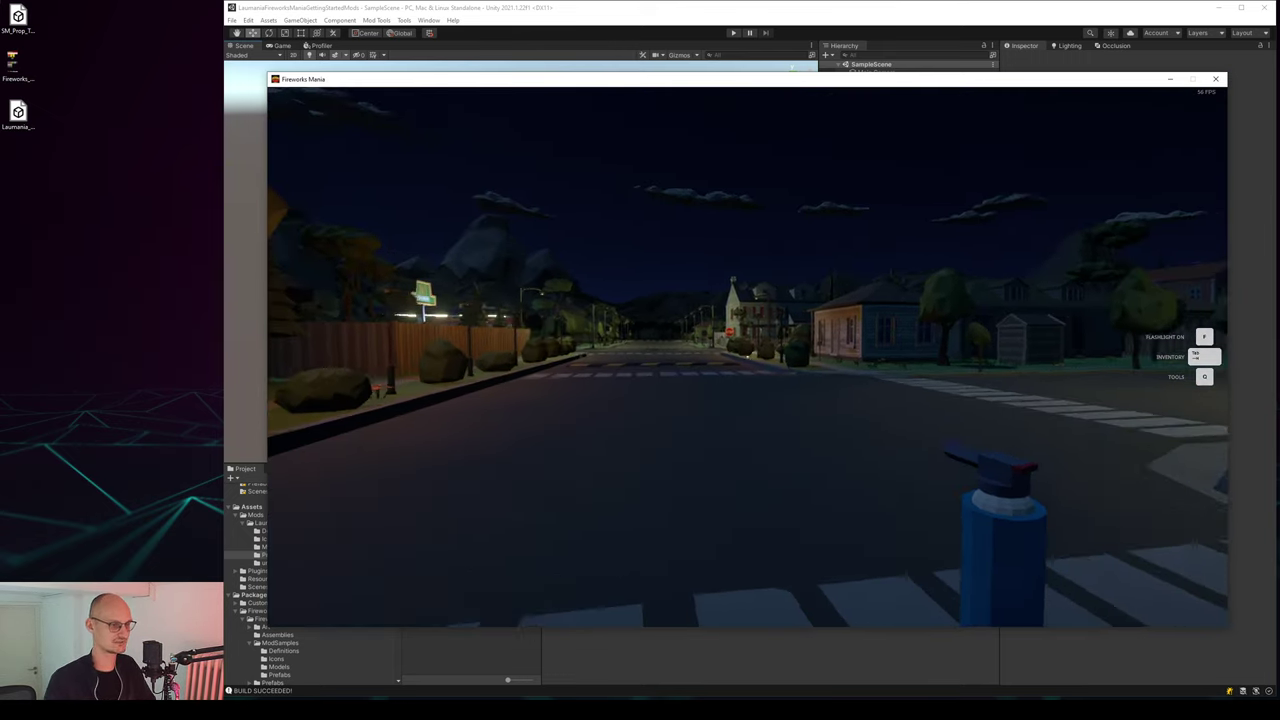
Choose the toaster cake from the Workshop items in the inventory and spawn it on the road.
key("Tab")
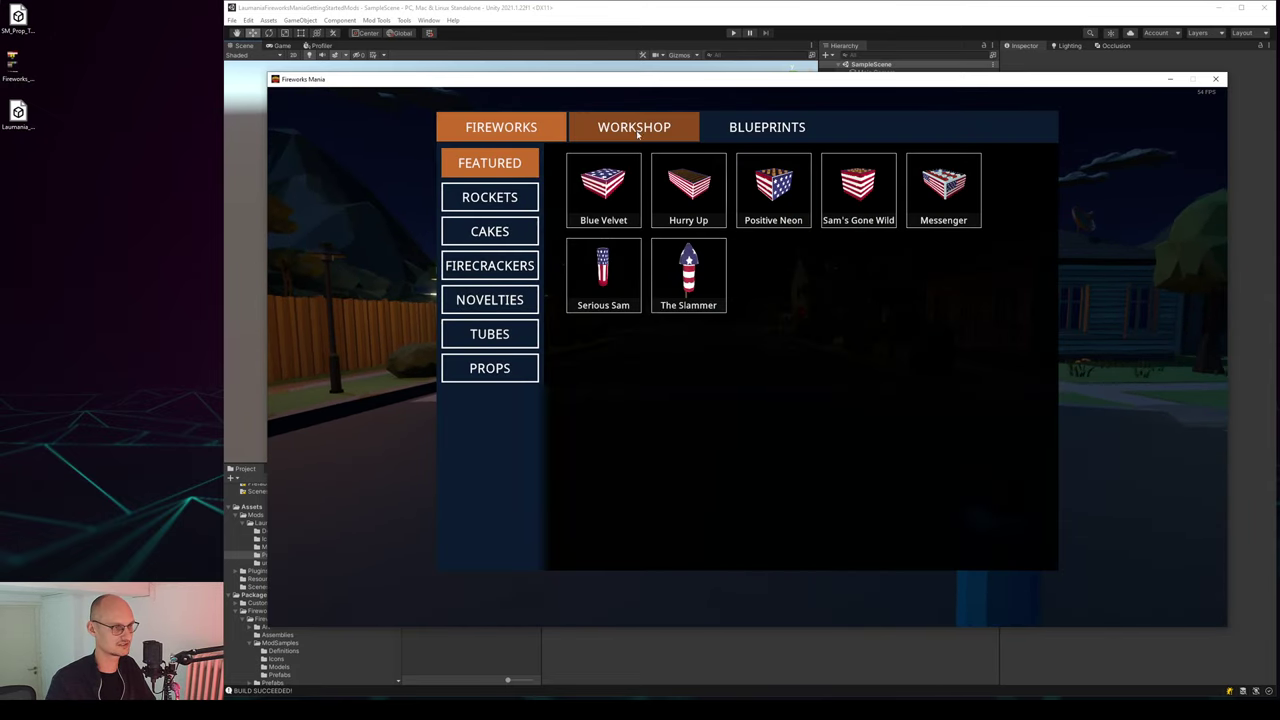
left_click(637, 133)
left_click(489, 197)
left_click(603, 185)
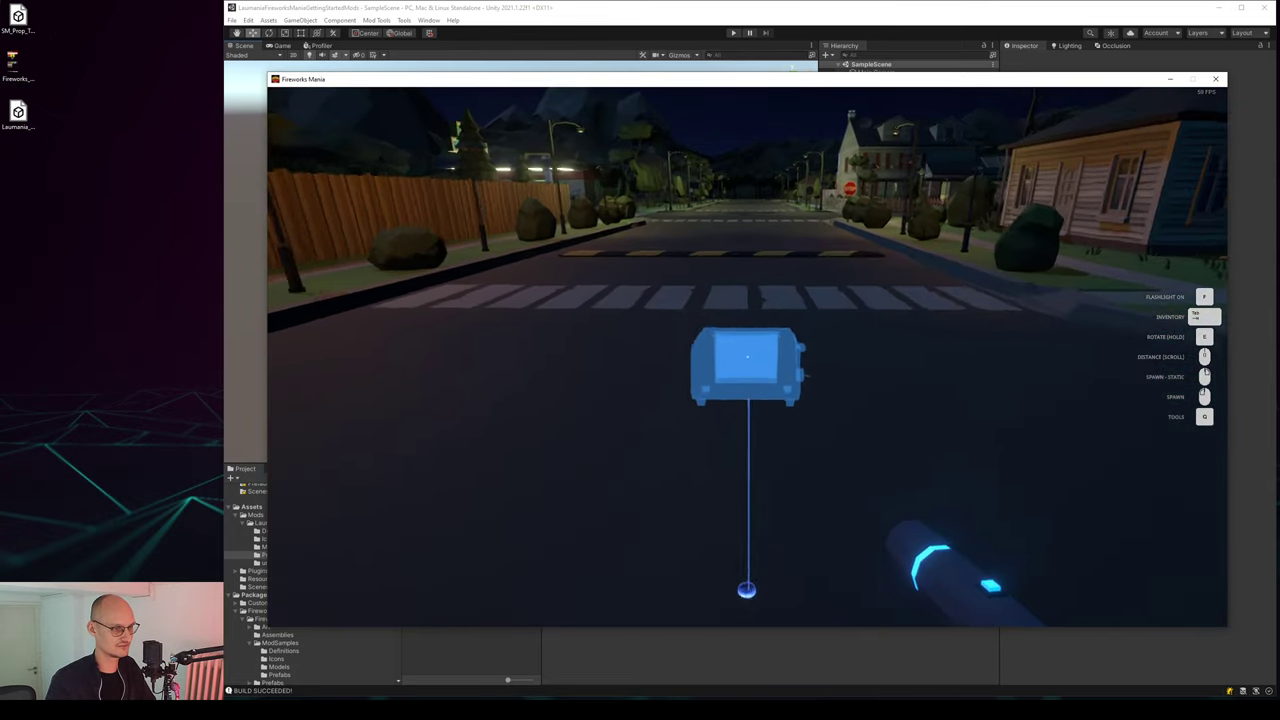
left_click(747, 356)
Ignite the toaster cake with the torch, back away to watch its fireworks, and pause the game.
key("q")
left_click(747, 356)
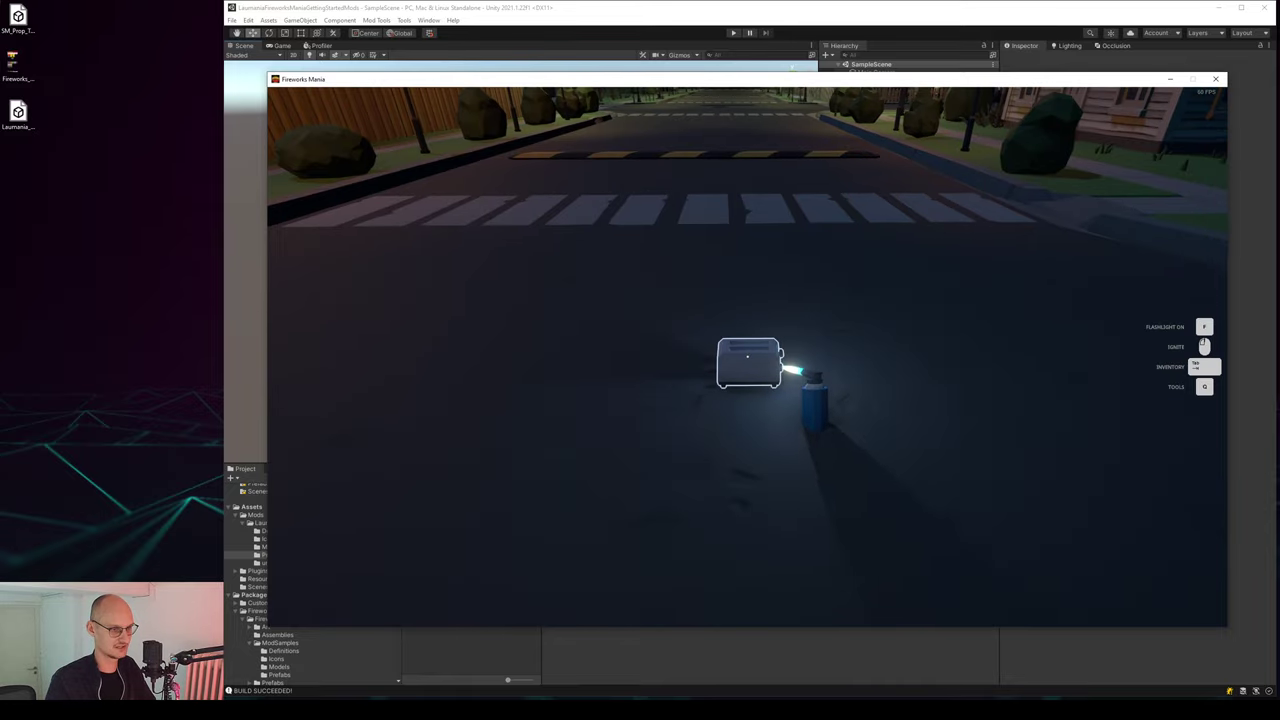
key("q")
left_click(747, 486)
key("s")
key("d")
key("s")
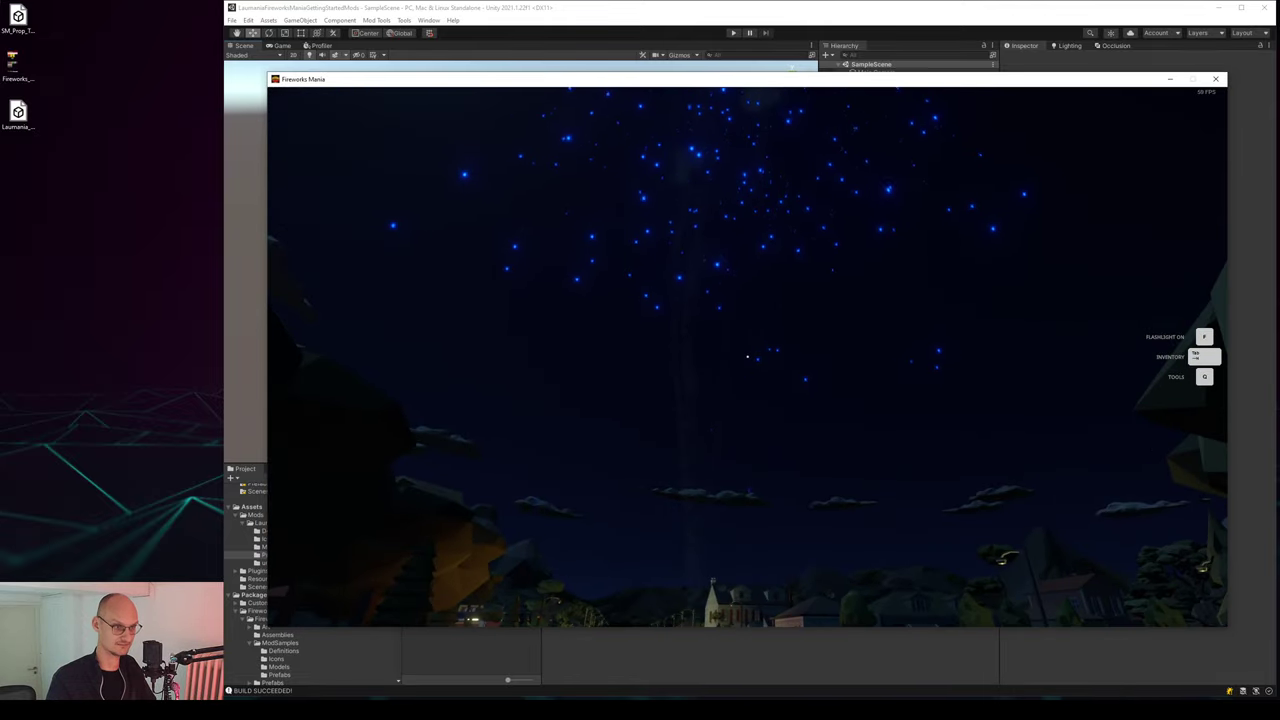
key("Escape")
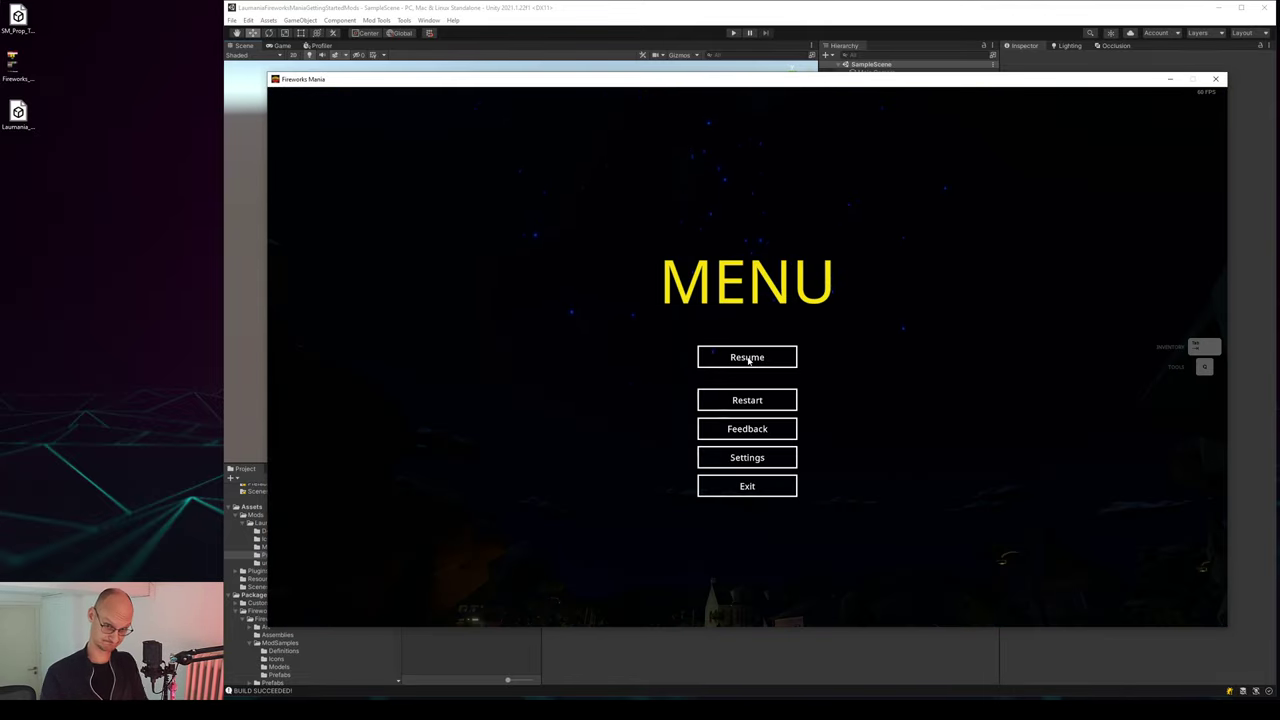